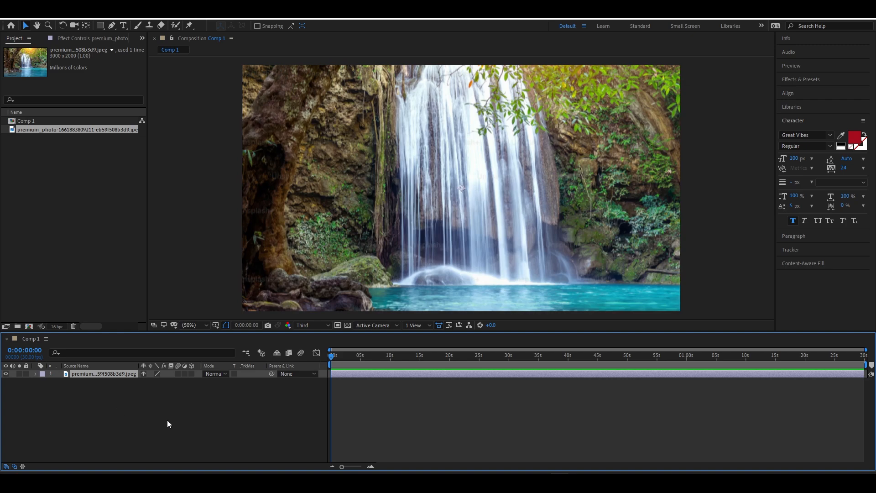
# Fit the waterfall photo layer to the composition's height, reveal its scale and search the effects for "loo".
pyautogui.hotkey('ctrl', 'alt', 'shift', 'h')
pyautogui.press('s')
pyautogui.click(817, 80)
pyautogui.click(812, 93)
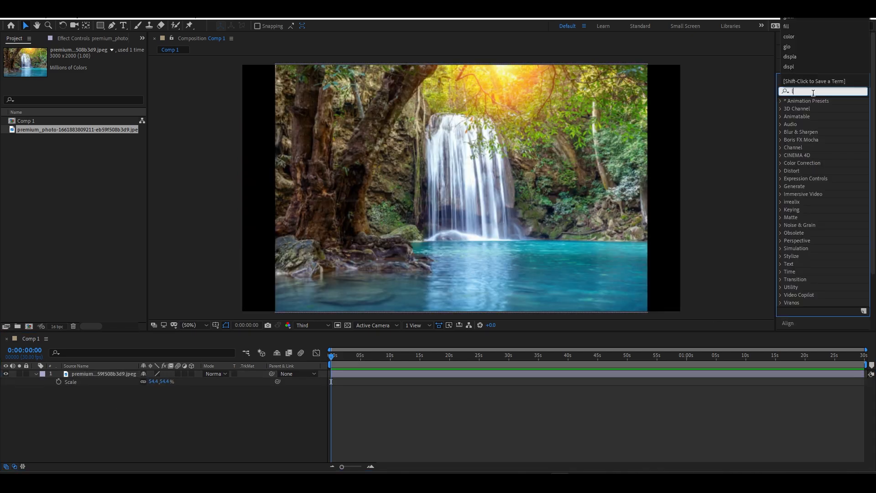
pyautogui.write('loo')
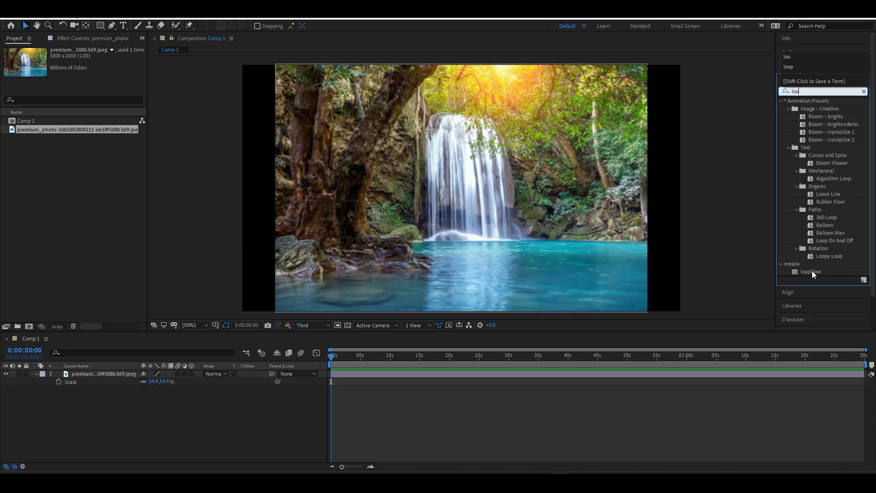
pyautogui.moveTo(811, 272); pyautogui.dragTo(429, 378)
pyautogui.click(34, 59)
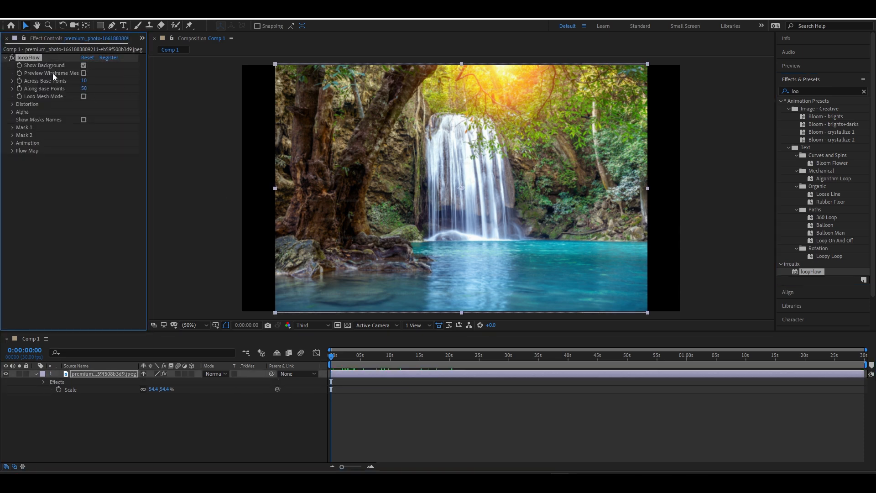
pyautogui.press('Delete')
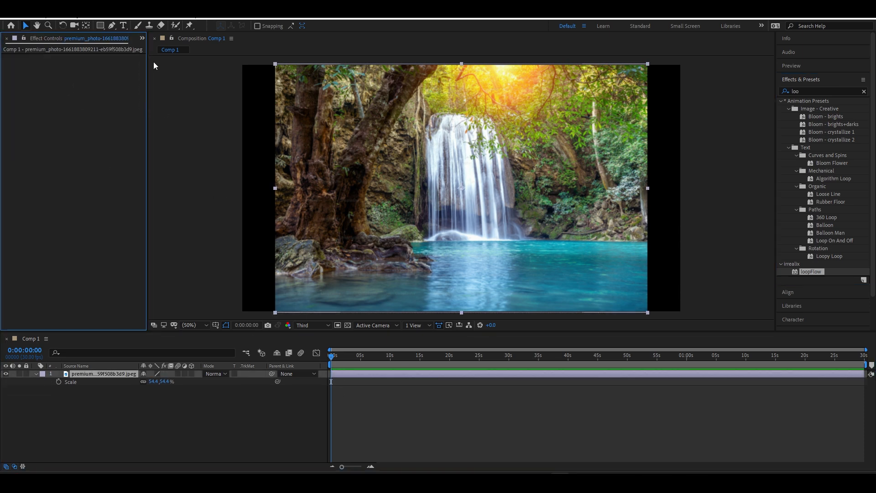
# Draw two open mask paths on the photo layer, one along each side of the waterfall.
pyautogui.press('g')
pyautogui.click(435, 125)
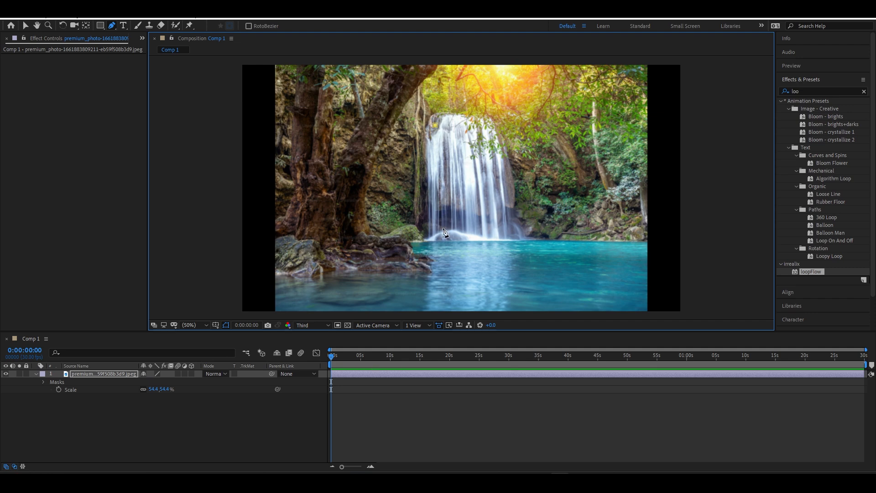
pyautogui.moveTo(437, 234); pyautogui.dragTo(434, 250)
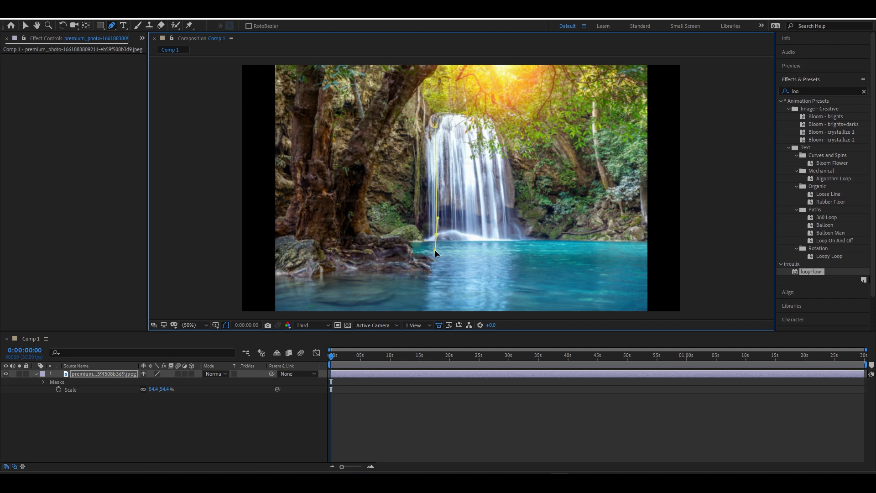
pyautogui.keyDown('ctrl'); pyautogui.click(480, 228); pyautogui.keyUp('ctrl')
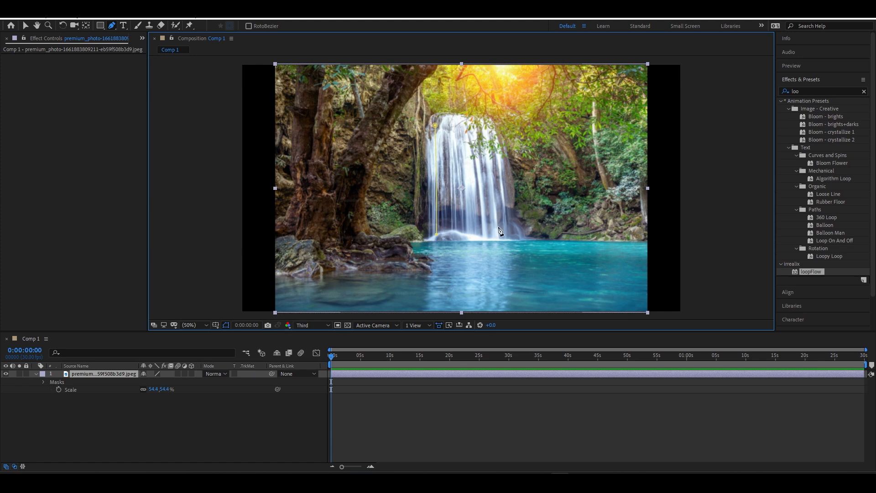
pyautogui.moveTo(502, 233); pyautogui.dragTo(495, 119)
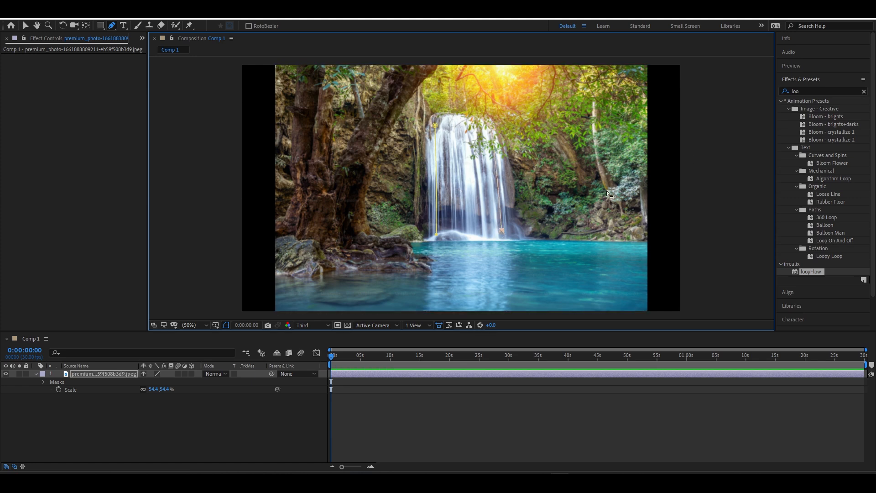
pyautogui.keyDown('ctrl'); pyautogui.click(594, 201); pyautogui.keyUp('ctrl')
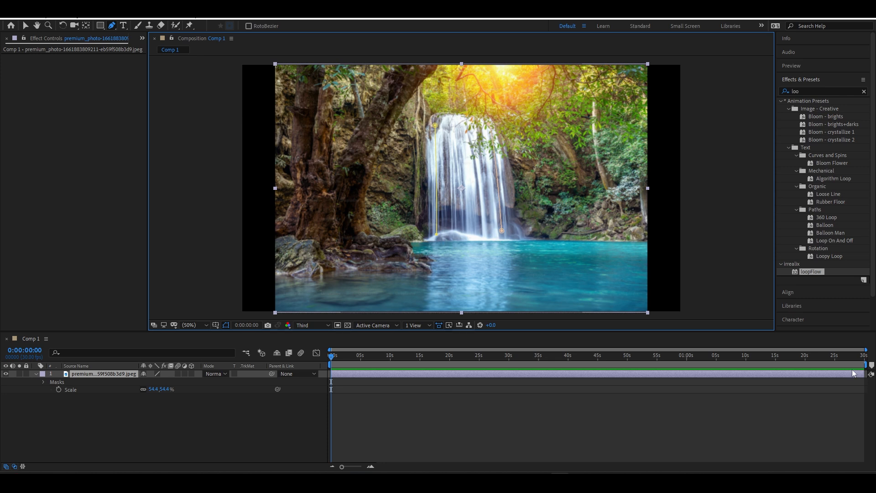
# Apply the loopFlow effect to the photo layer and enable its wireframe mesh preview.
pyautogui.moveTo(804, 272); pyautogui.dragTo(664, 378)
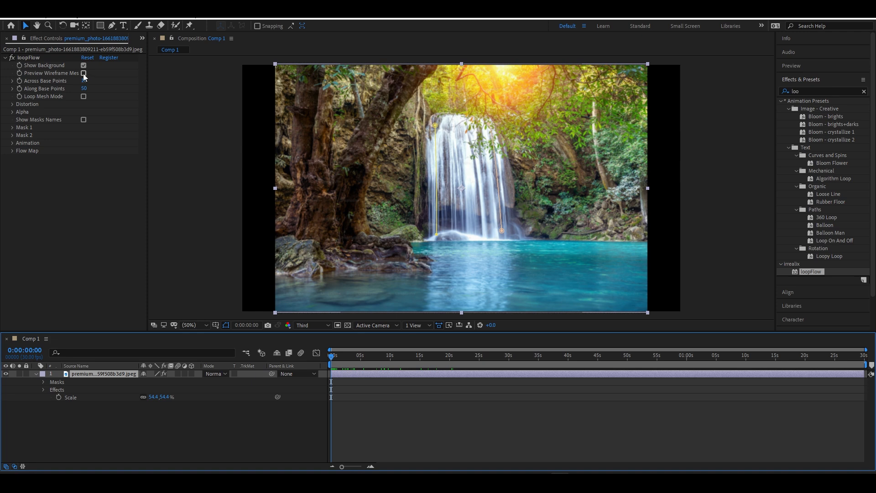
pyautogui.click(83, 73)
# Assign Mask 1 and Mask 2 as the first and second mask paths of the loopFlow effect.
pyautogui.click(12, 127)
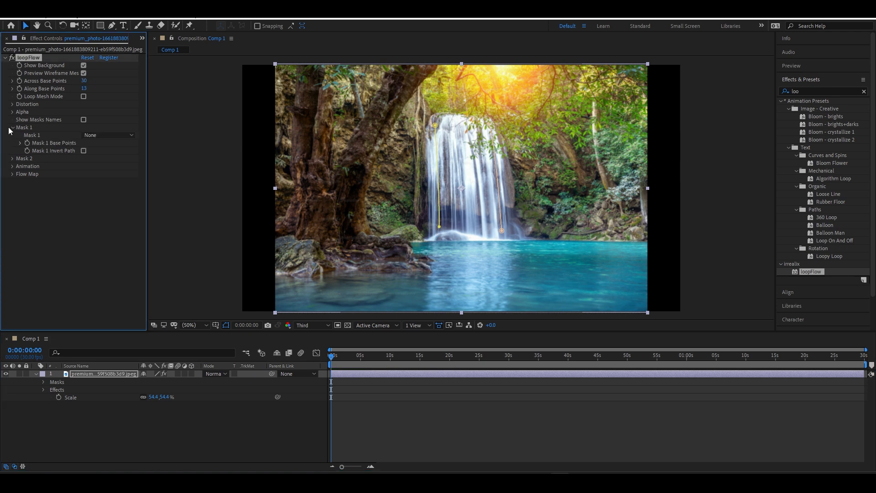
pyautogui.click(43, 382)
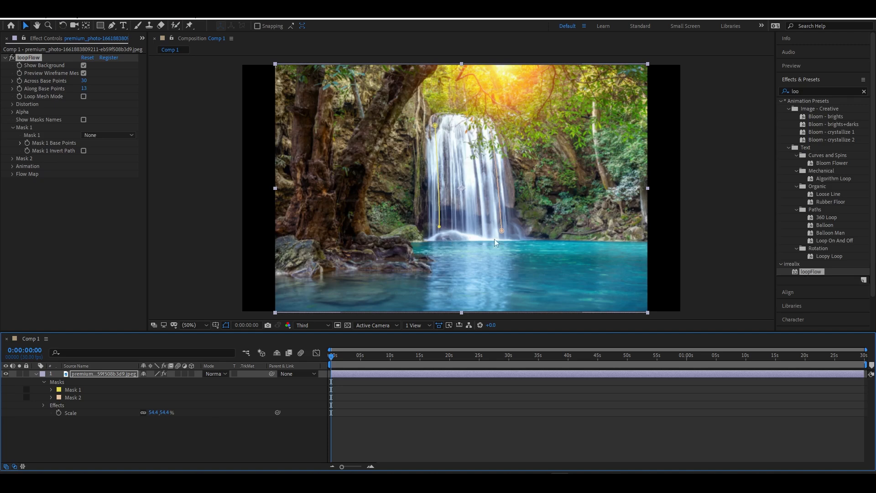
pyautogui.click(127, 136)
pyautogui.click(115, 159)
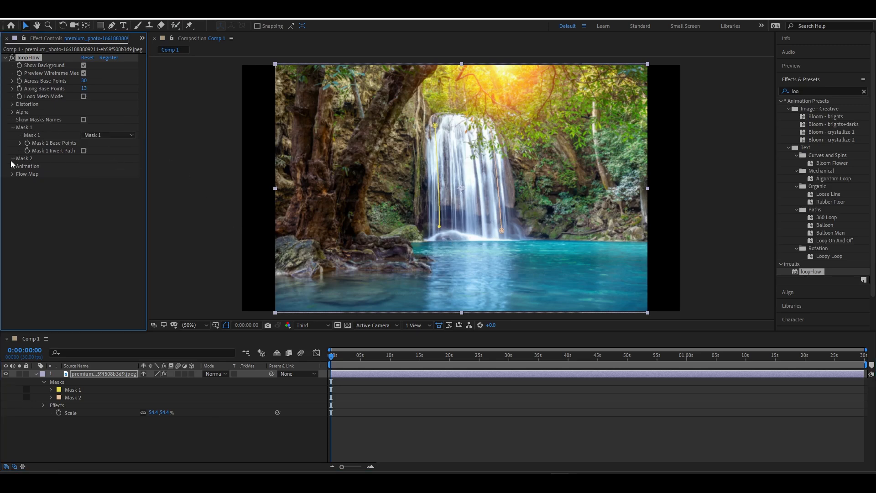
pyautogui.click(13, 159)
pyautogui.click(128, 167)
pyautogui.click(119, 199)
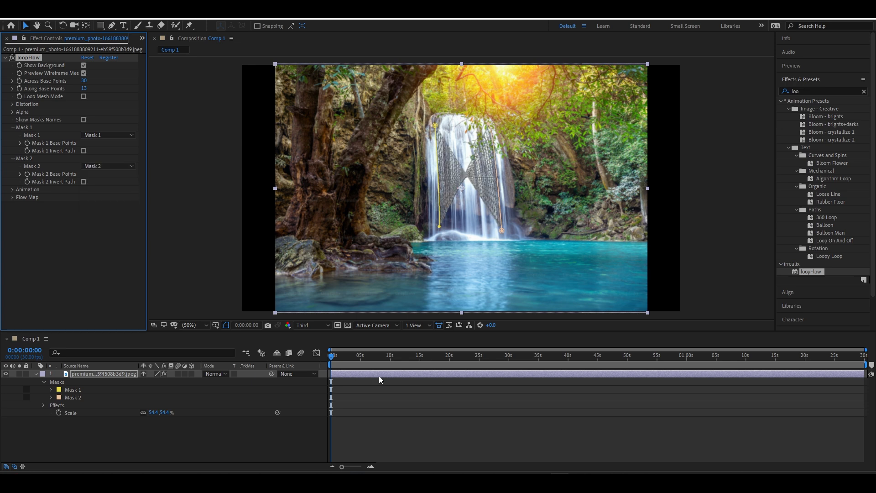
# Turn off loopFlow's wireframe mesh preview and play back the waterfall animation.
pyautogui.click(379, 376)
pyautogui.press('space')
pyautogui.click(83, 73)
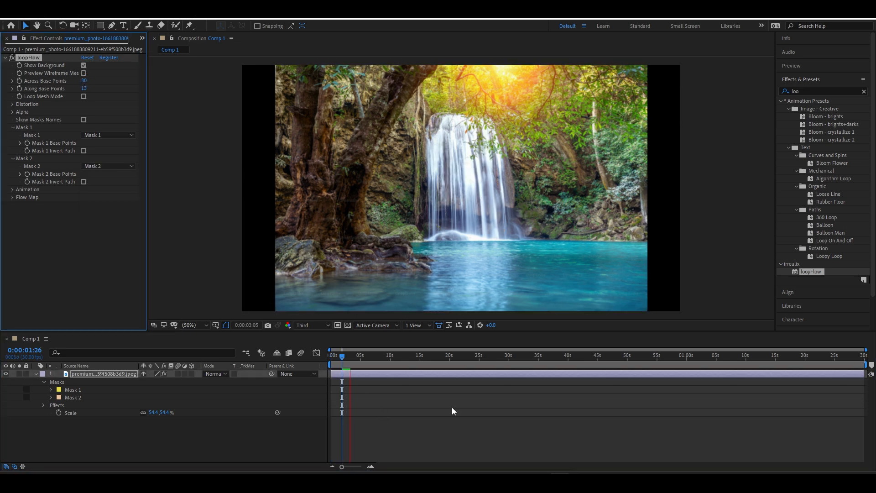
pyautogui.click(358, 365)
pyautogui.press('space')
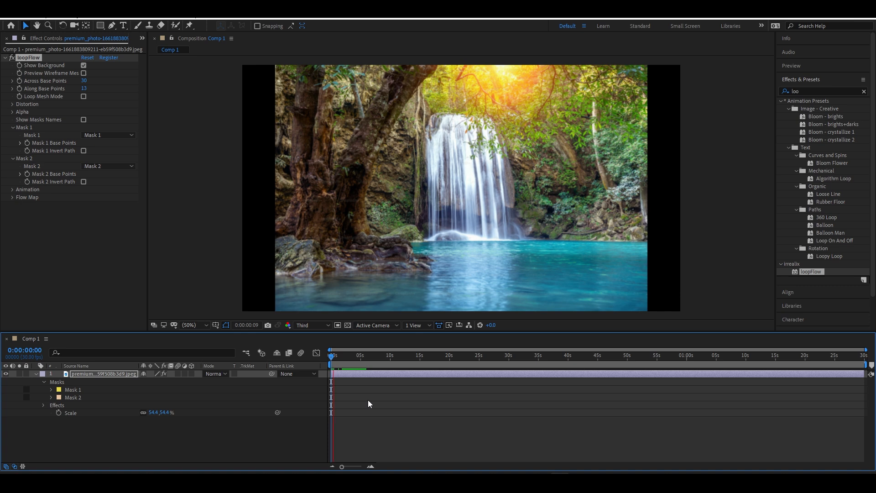
pyautogui.press('space')
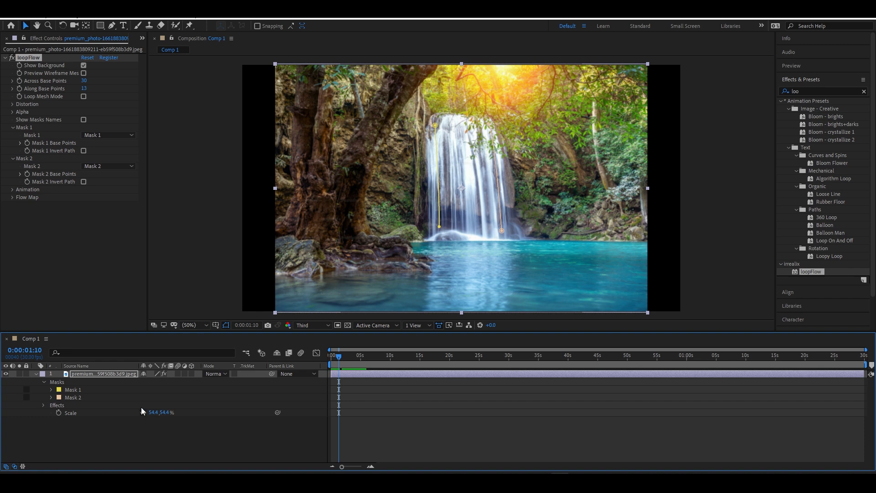
# Replace Mask 2 with an open path drawn downward along the waterfall's right side and assign it as loopFlow's second mask.
pyautogui.click(70, 399)
pyautogui.press('Delete')
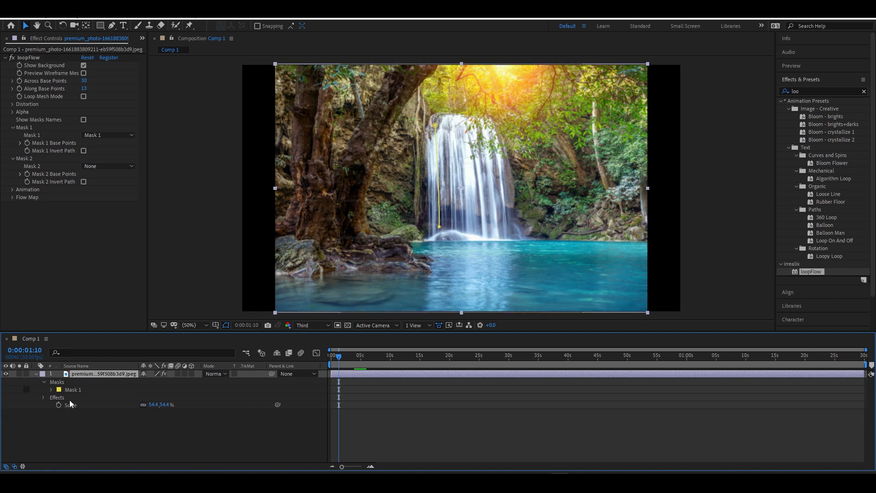
pyautogui.click(111, 26)
pyautogui.click(487, 125)
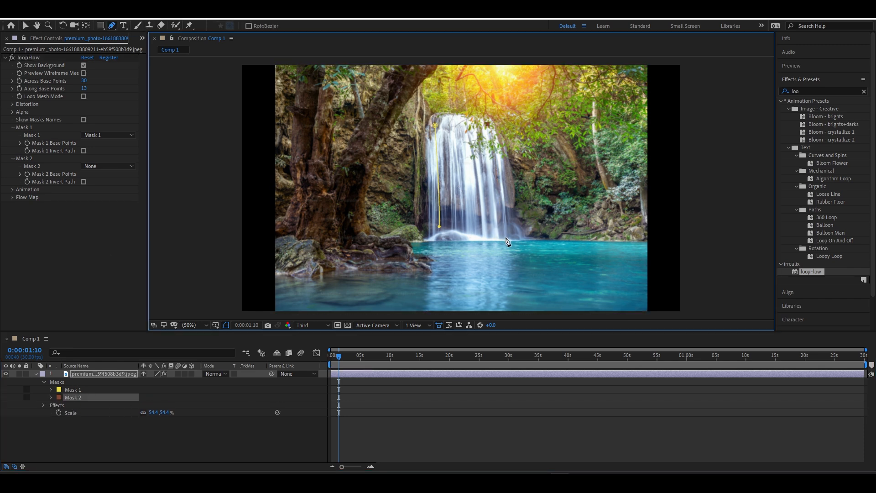
pyautogui.moveTo(503, 230); pyautogui.dragTo(504, 243)
pyautogui.click(100, 168)
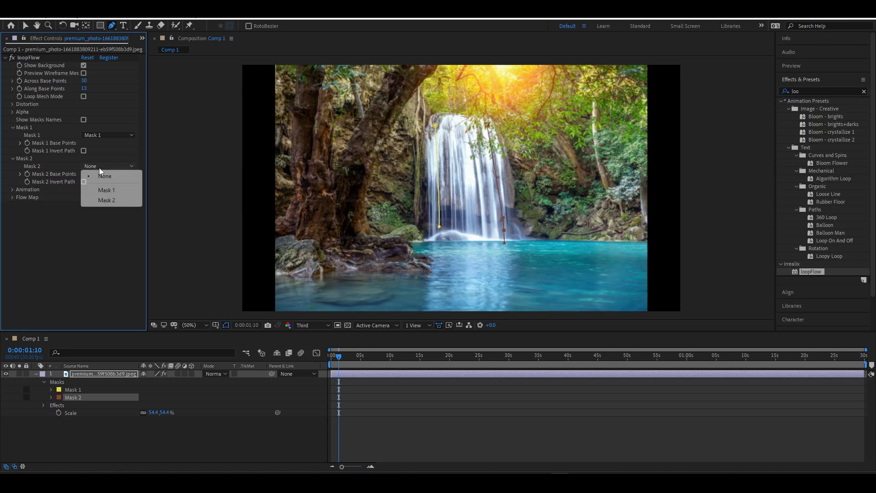
pyautogui.click(109, 201)
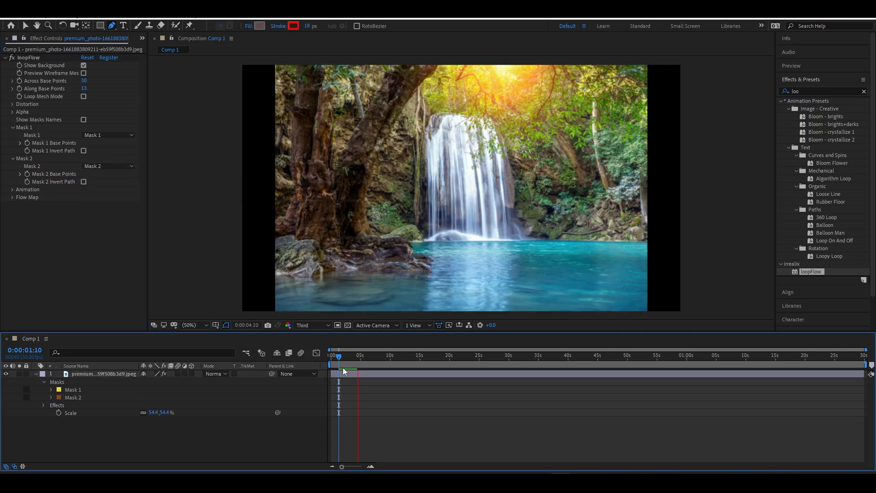
# Play back the flow from the beginning and set loopFlow's Along Base Points to 568.
pyautogui.moveTo(339, 358); pyautogui.dragTo(319, 362)
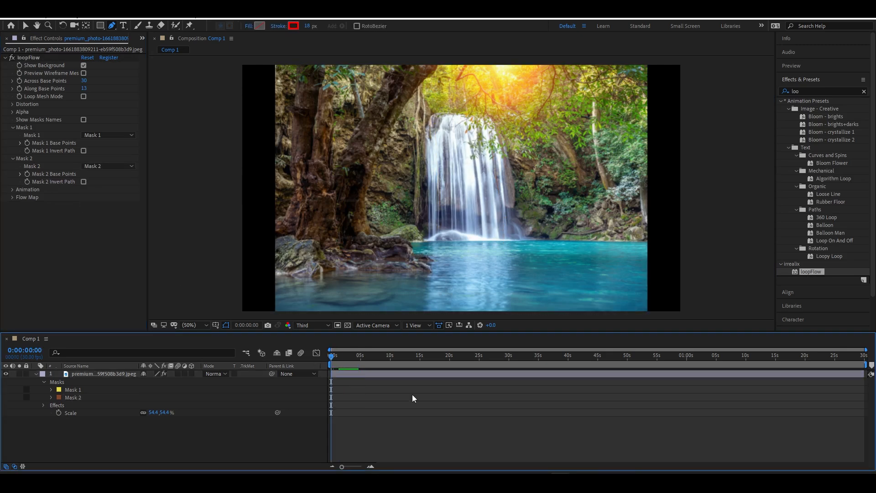
pyautogui.press('space')
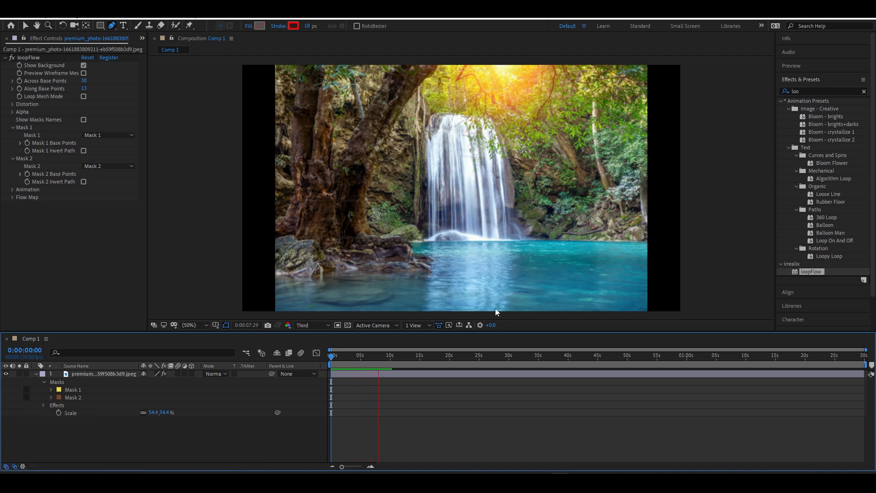
pyautogui.press('space')
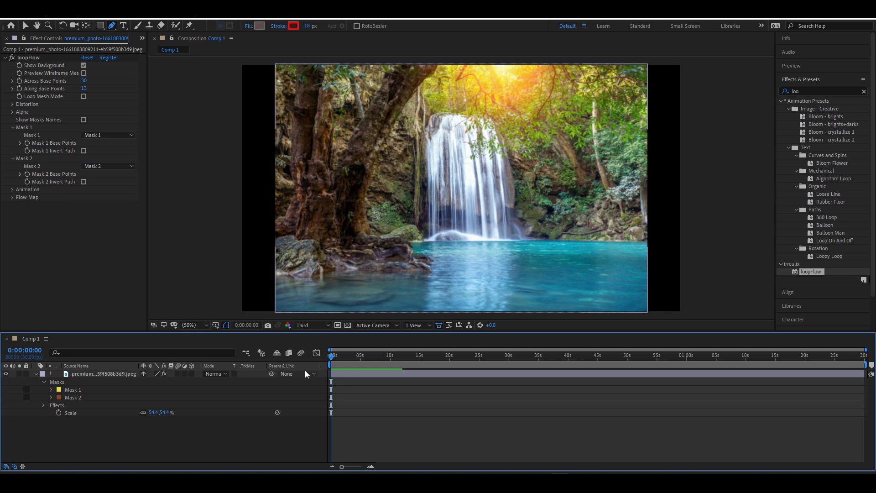
pyautogui.press('space')
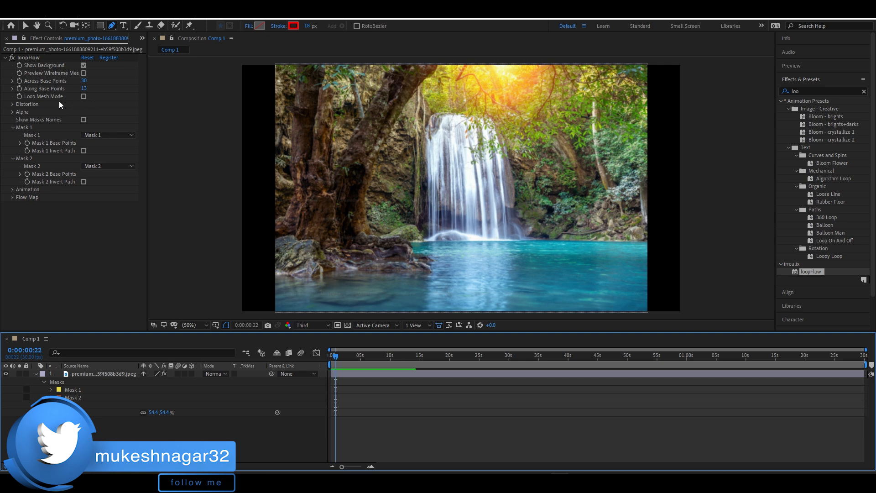
pyautogui.moveTo(86, 82); pyautogui.dragTo(63, 90)
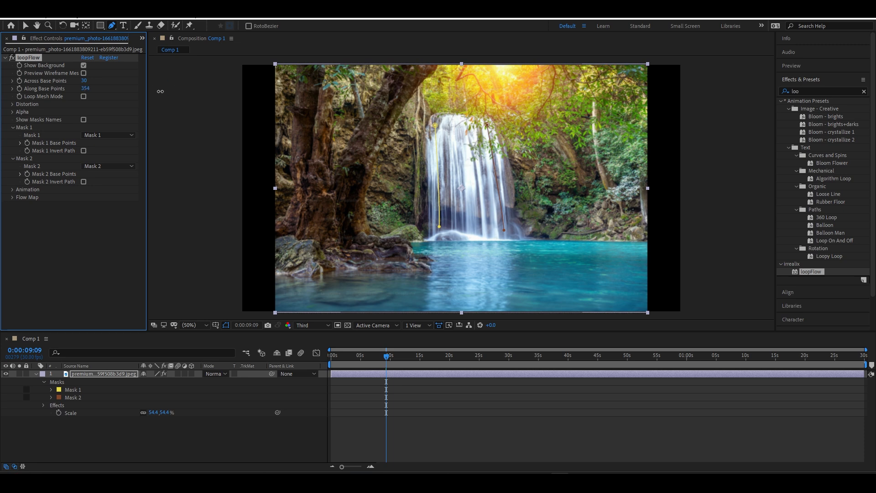
pyautogui.moveTo(266, 86); pyautogui.dragTo(270, 86)
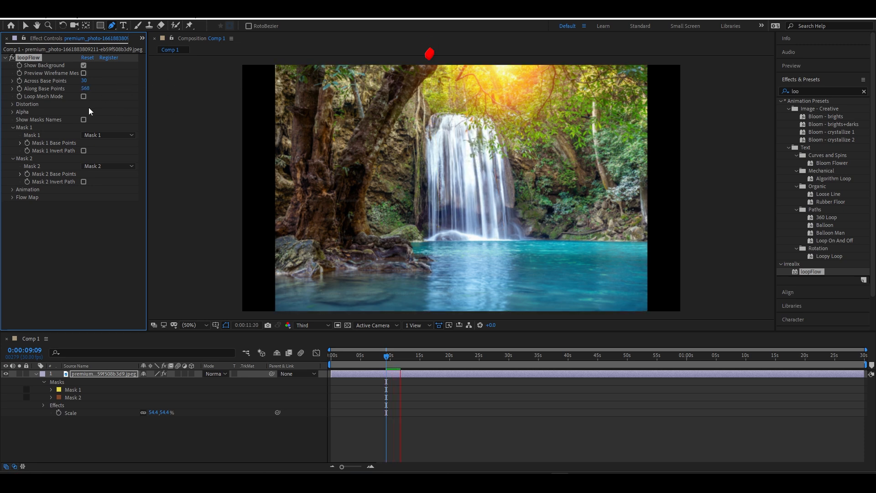
# Try a loopFlow Distortion Noise value of 56 with the Local type and preview the waterfall.
pyautogui.click(12, 104)
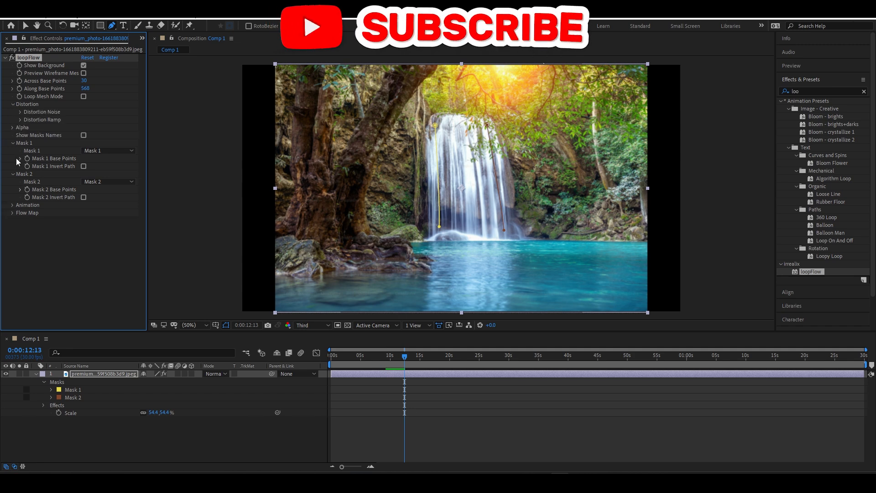
pyautogui.click(20, 111)
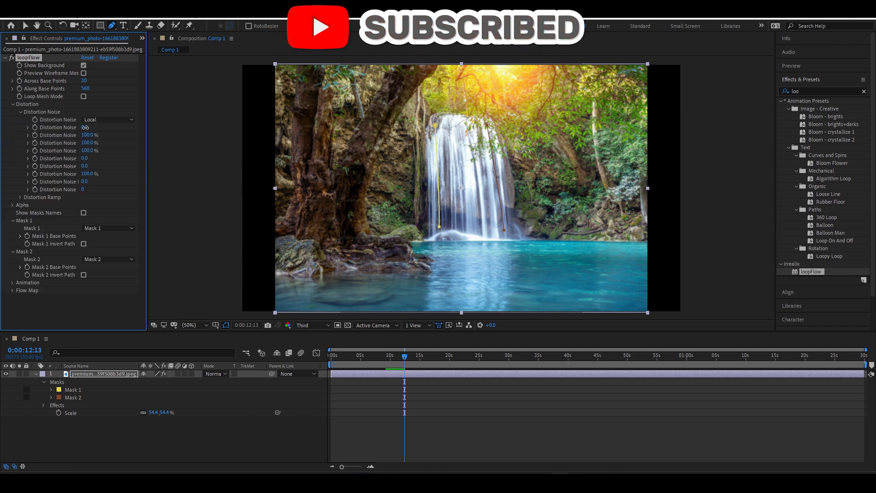
pyautogui.moveTo(109, 130); pyautogui.dragTo(113, 130)
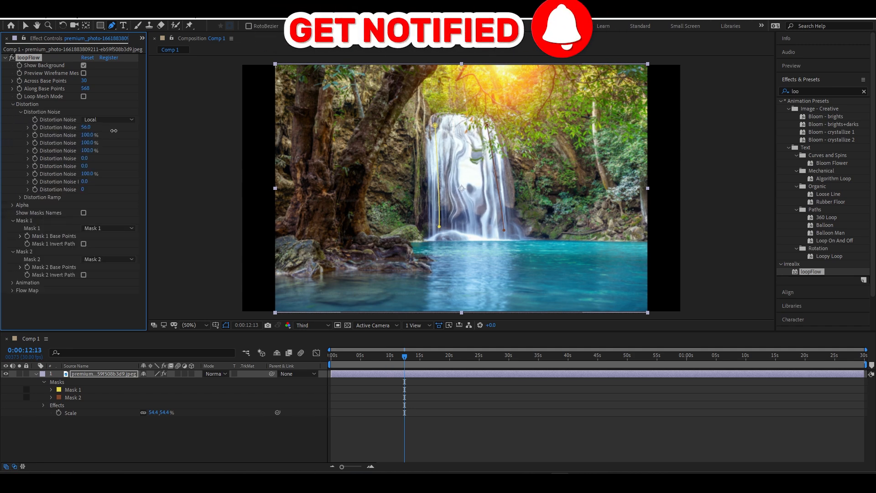
pyautogui.press('space')
pyautogui.press('space')
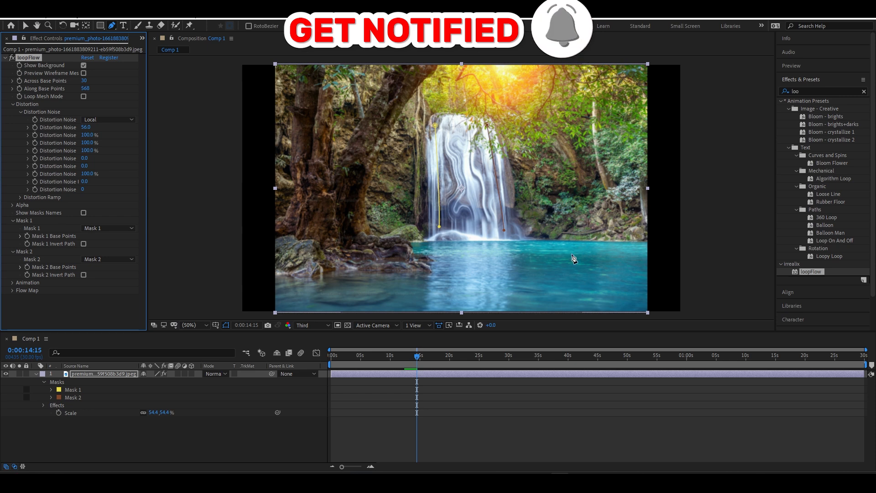
pyautogui.press('space')
pyautogui.press('space')
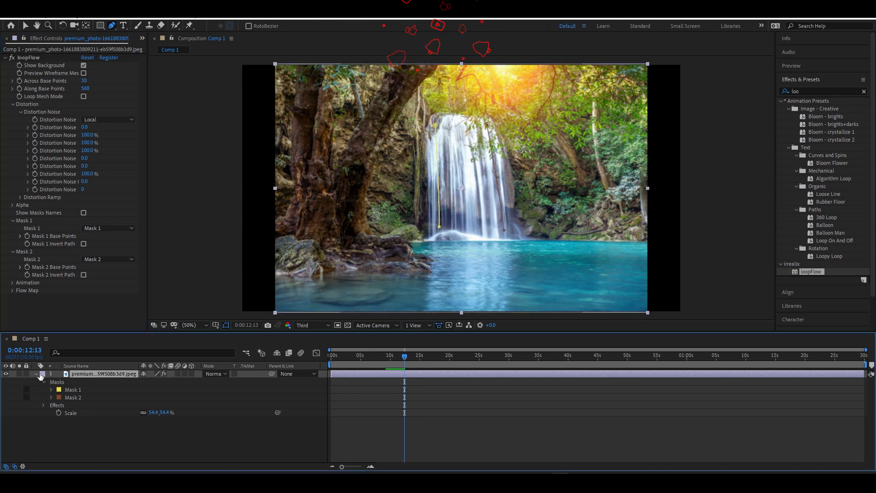
# Duplicate the photo layer and remove the loopFlow effect from the upper copy.
pyautogui.click(36, 373)
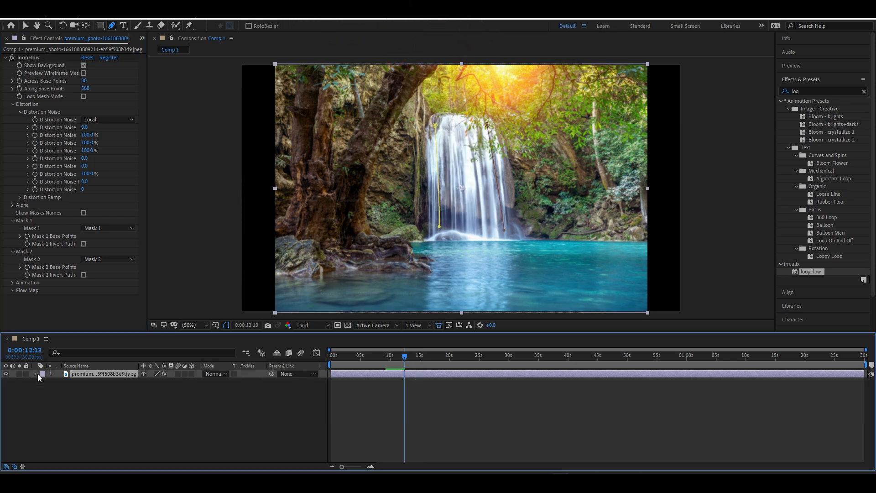
pyautogui.hotkey('ctrl', 'd')
pyautogui.click(33, 57)
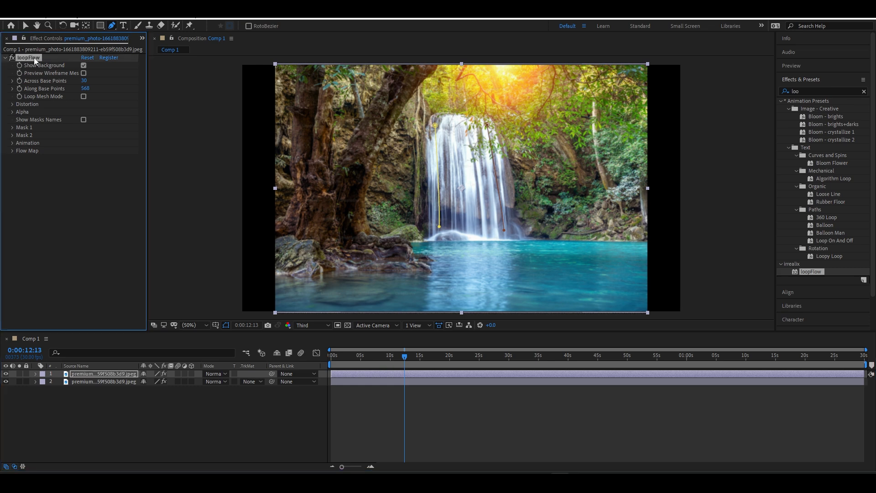
pyautogui.press('Delete')
# Delete Mask 1 and Mask 2 from the upper photo layer.
pyautogui.press('m')
pyautogui.click(76, 383)
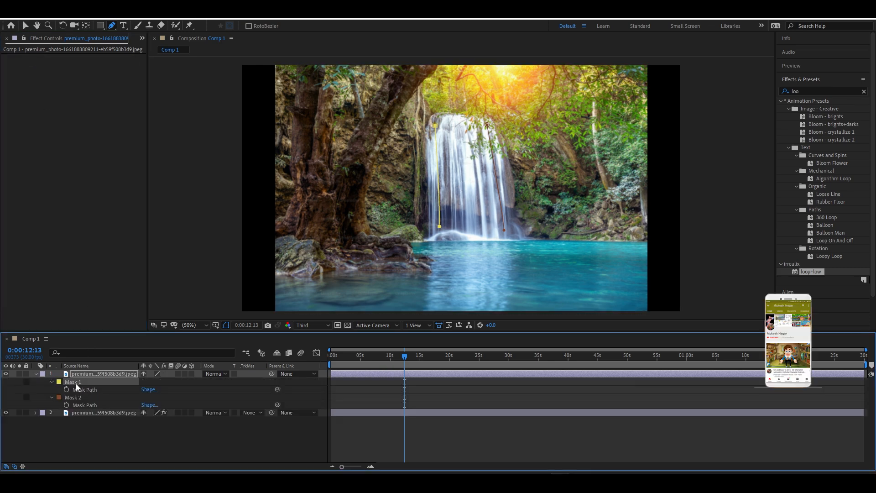
pyautogui.press('Delete')
pyautogui.click(76, 383)
pyautogui.press('Delete')
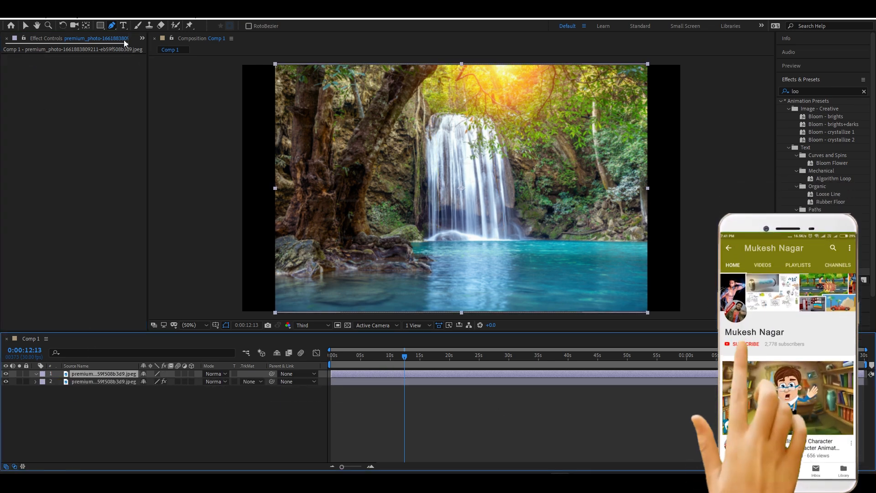
# Draw a rectangular mask across the full photo width over the pool on the upper layer and check it with the lower layer hidden.
pyautogui.click(100, 25)
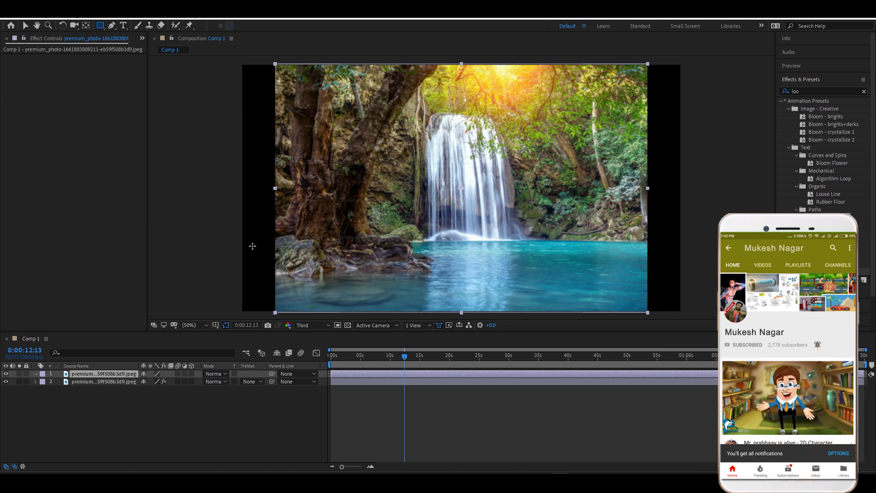
pyautogui.moveTo(264, 245)
pyautogui.mouseDown()
pyautogui.moveTo(642, 287)
pyautogui.moveTo(664, 316)
pyautogui.mouseUp()
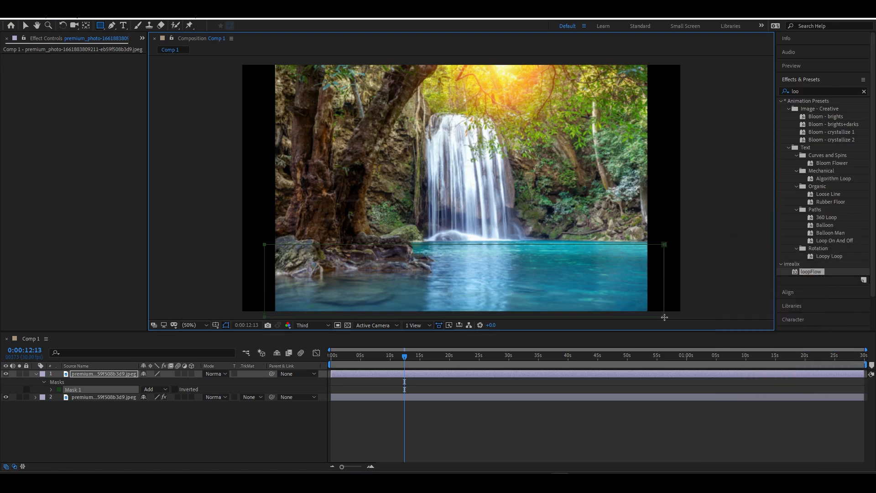
pyautogui.click(6, 398)
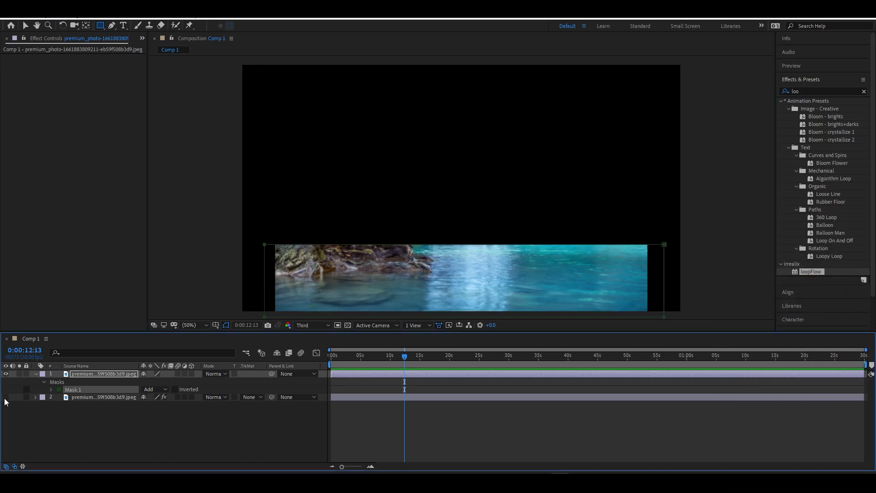
pyautogui.click(6, 397)
# Return to the start of the timeline and draw two roughly horizontal open mask paths, near the pool's far edge and near its front edge.
pyautogui.moveTo(350, 362)
pyautogui.mouseDown()
pyautogui.moveTo(332, 362)
pyautogui.moveTo(378, 362)
pyautogui.moveTo(340, 362)
pyautogui.mouseUp()
pyautogui.press('Home')
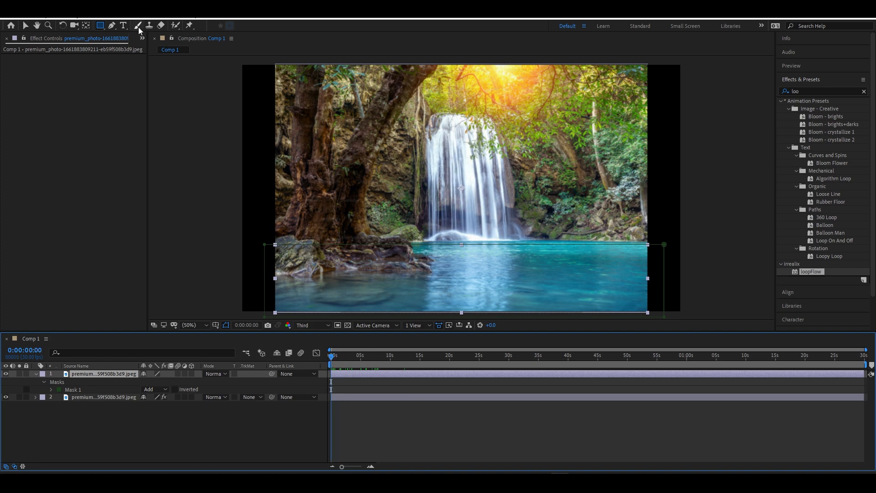
pyautogui.press('g')
pyautogui.click(435, 253)
pyautogui.click(634, 256)
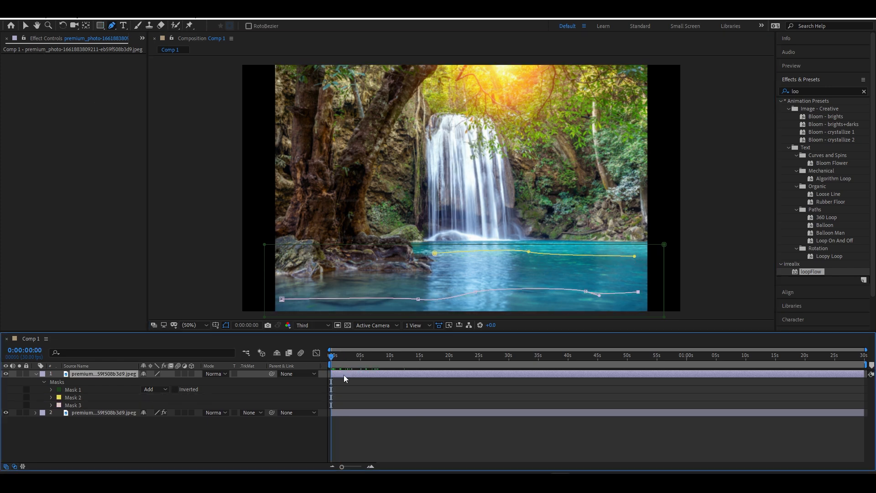
# Apply loopFlow to the upper layer, assign Mask 2 as its first path and Mask 3 as its second, and preview the pool.
pyautogui.doubleClick(809, 274)
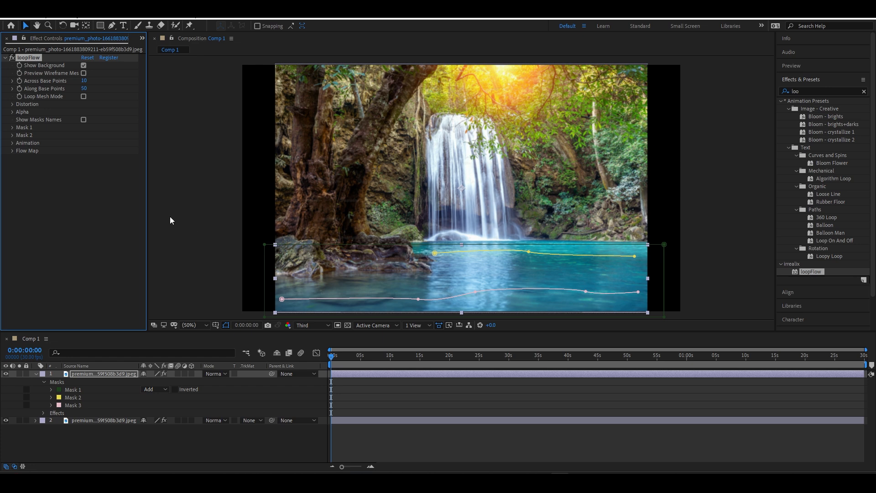
pyautogui.click(12, 127)
pyautogui.click(95, 135)
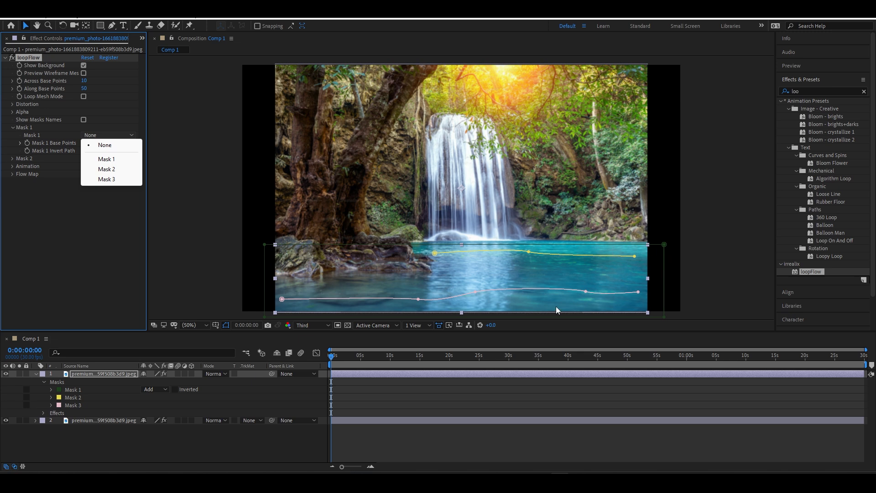
pyautogui.click(107, 170)
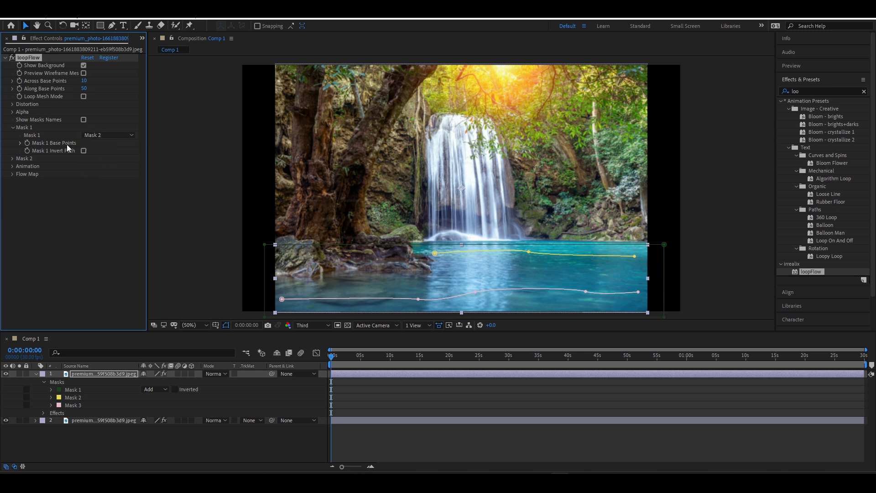
pyautogui.press('space')
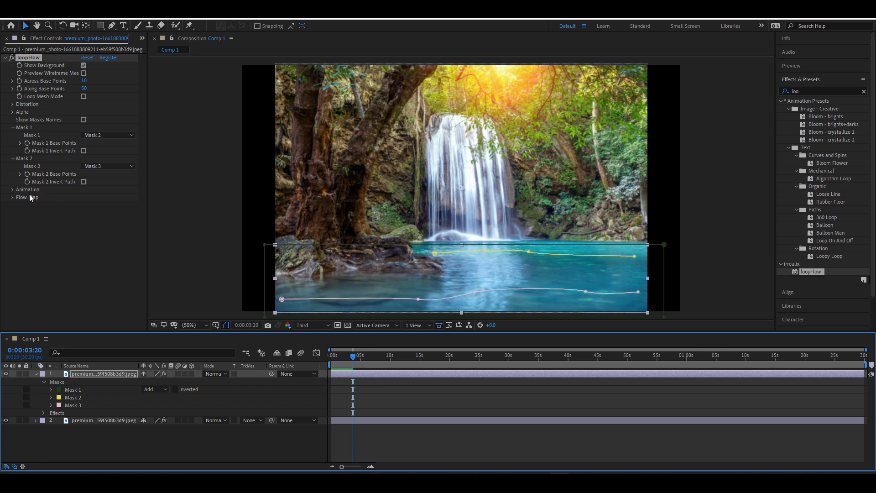
# Set the pool flow's second Distortion Noise property to 142 with the Local type and preview the motion.
pyautogui.click(12, 104)
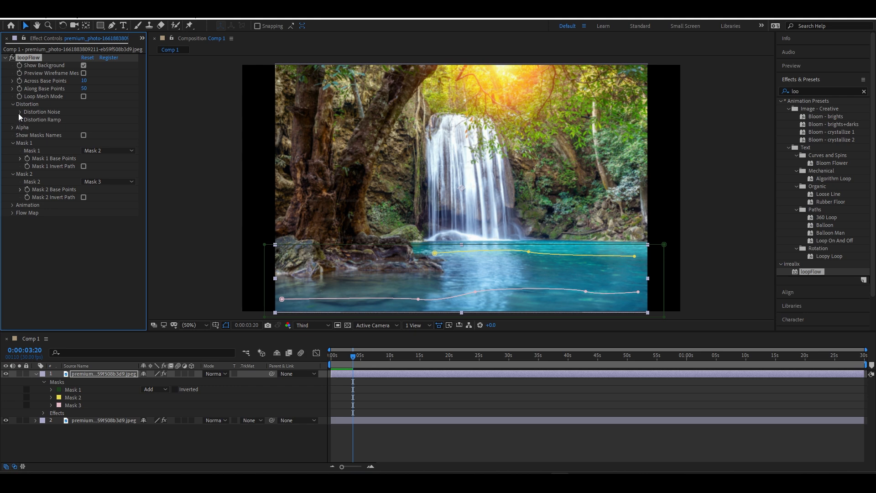
pyautogui.moveTo(88, 129); pyautogui.dragTo(152, 129)
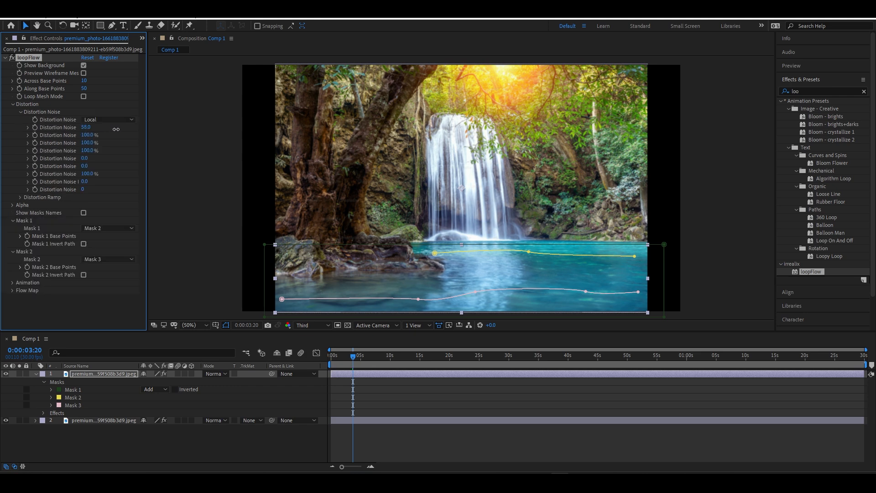
pyautogui.press('space')
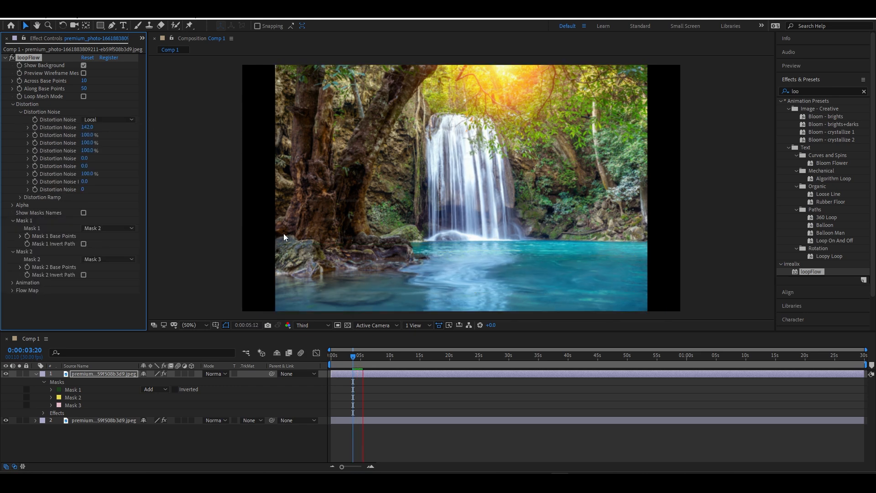
pyautogui.press('space')
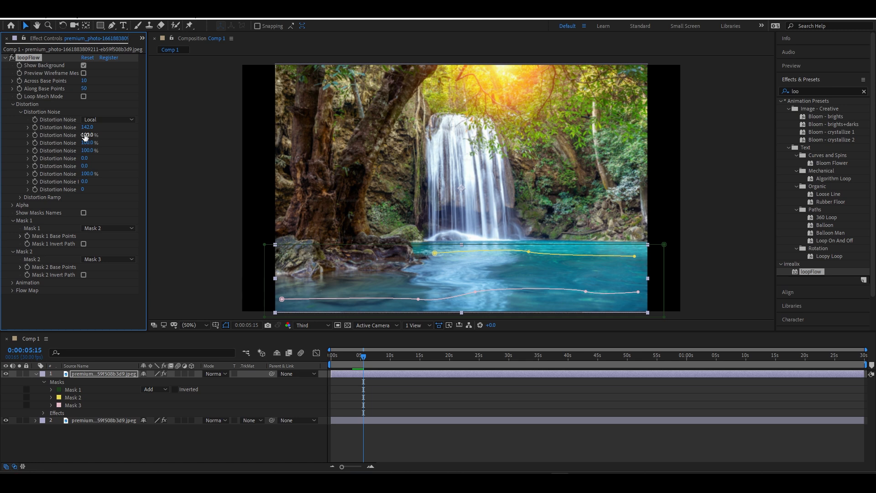
# Set the third Distortion Noise property to 457% and play back the pool animation.
pyautogui.moveTo(84, 135); pyautogui.dragTo(290, 142)
pyautogui.press('space')
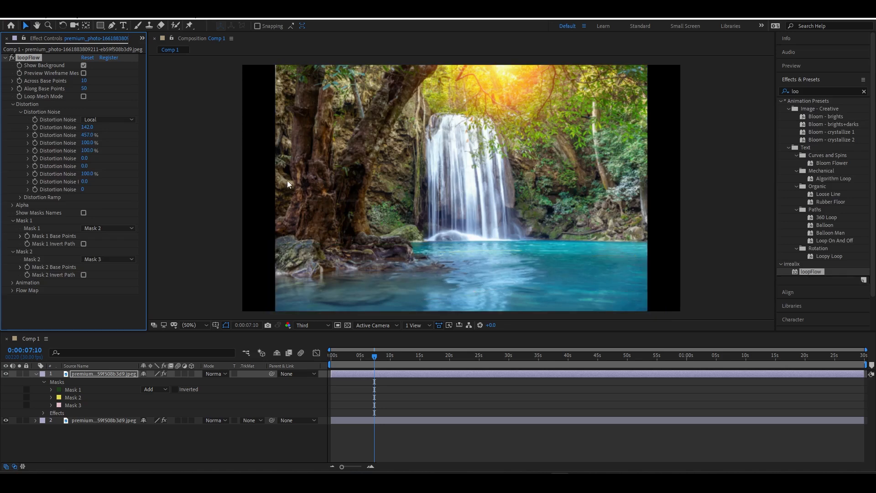
pyautogui.press('space')
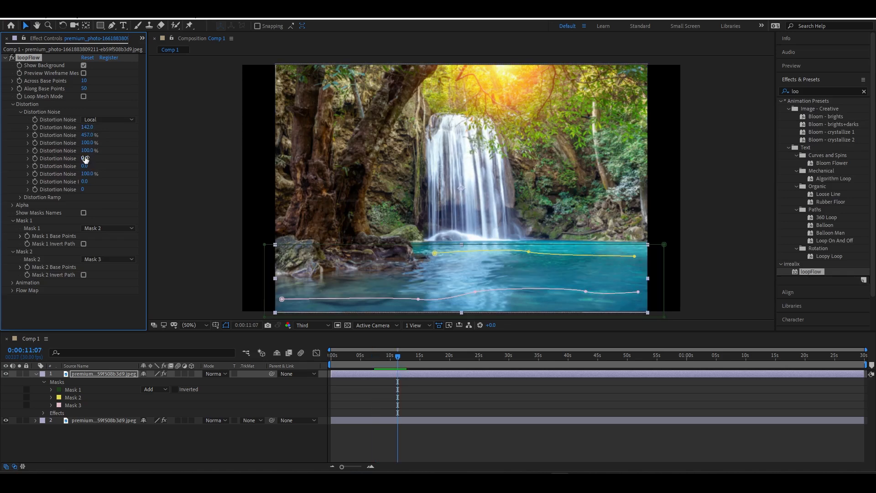
# Set the sixth Distortion Noise property to 985 and the seventh to 688, previewing each change.
pyautogui.moveTo(85, 159); pyautogui.dragTo(588, 289)
pyautogui.press('space')
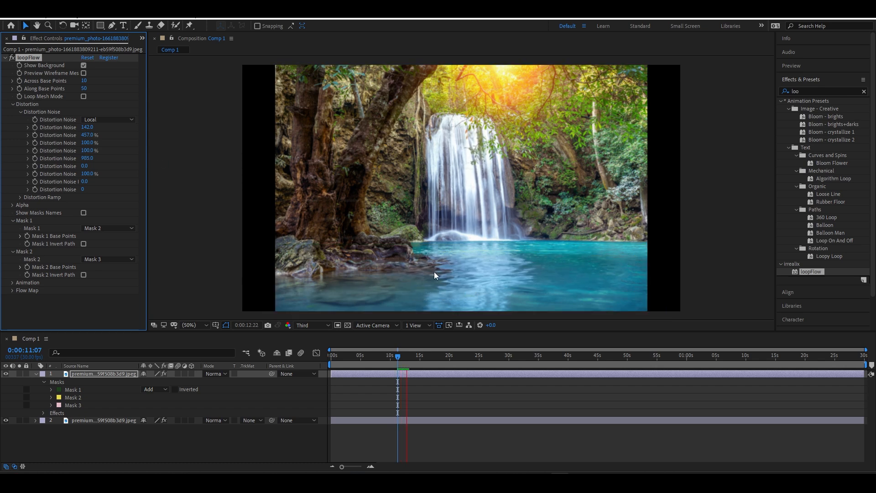
pyautogui.moveTo(84, 165); pyautogui.dragTo(406, 184)
pyautogui.press('space')
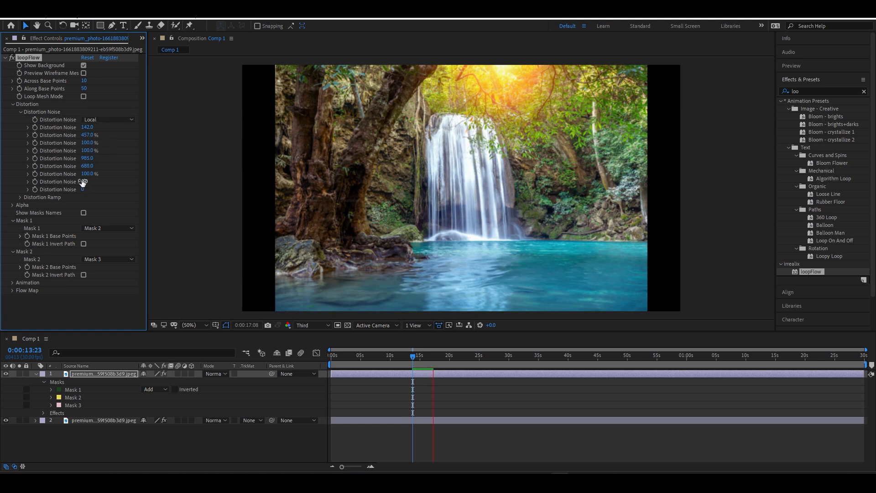
# Set the ninth Distortion Noise property to -323 and the tenth to 517, previewing the water from the beginning.
pyautogui.moveTo(83, 181); pyautogui.dragTo(423, 208)
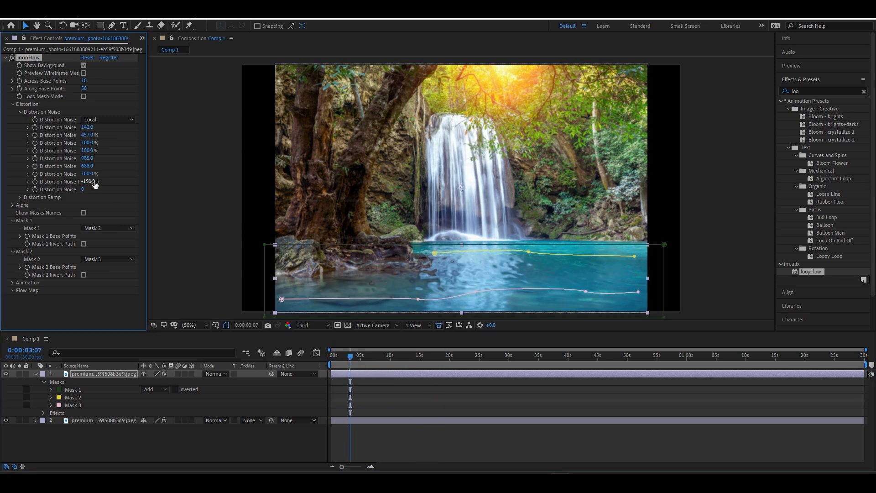
pyautogui.moveTo(95, 184); pyautogui.dragTo(27, 183)
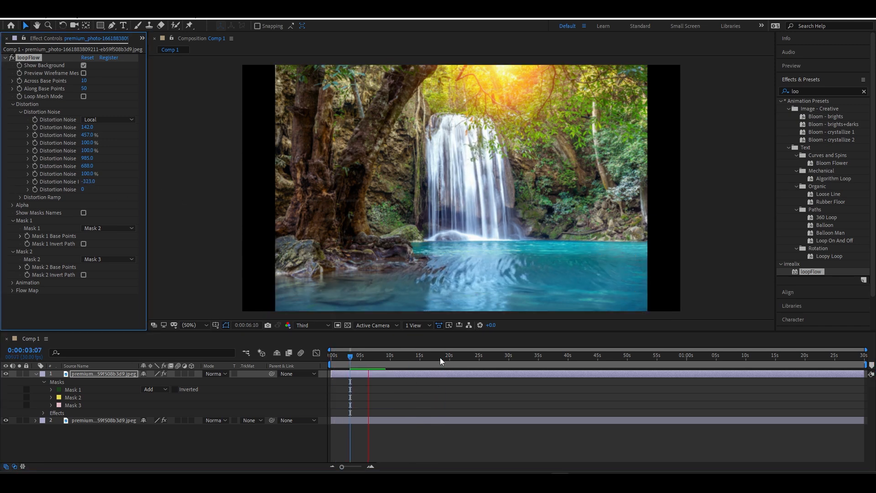
pyautogui.press('space')
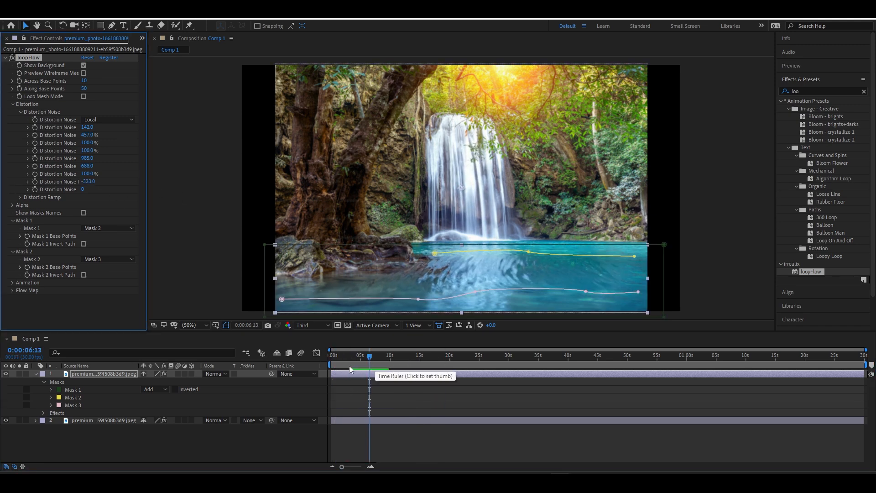
pyautogui.moveTo(349, 365); pyautogui.dragTo(316, 367)
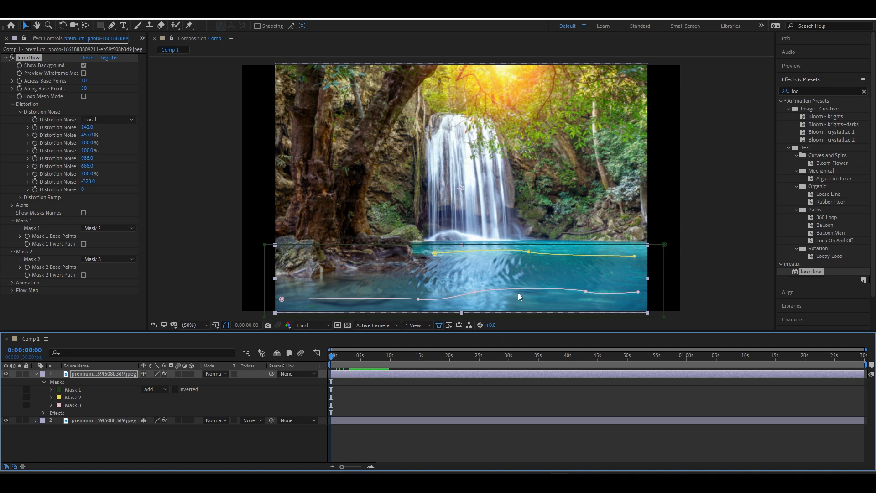
pyautogui.press('space')
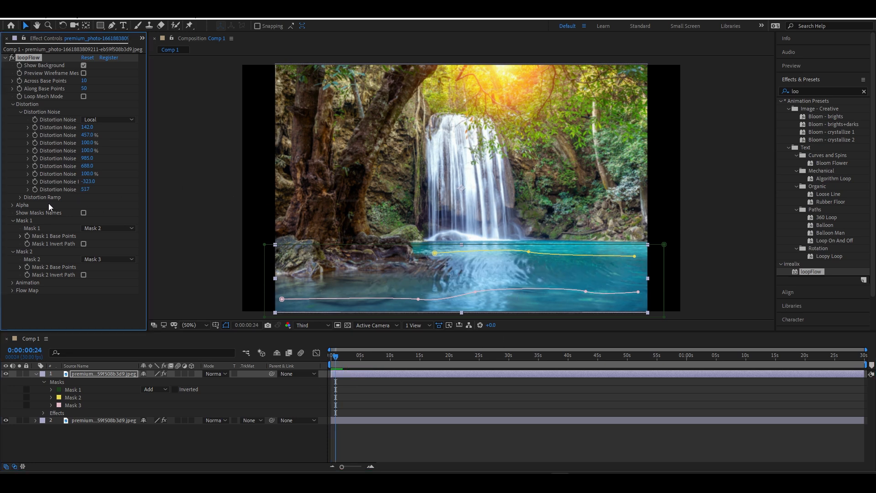
# Try a Distortion Ramp curve falling from full height at its start to near zero at its end, and preview it.
pyautogui.click(20, 197)
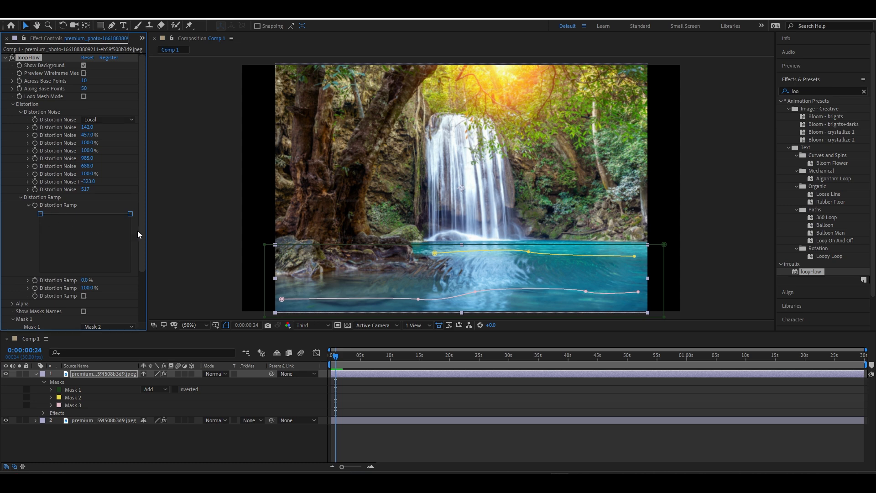
pyautogui.moveTo(130, 214); pyautogui.dragTo(126, 265)
pyautogui.moveTo(41, 213); pyautogui.dragTo(42, 215)
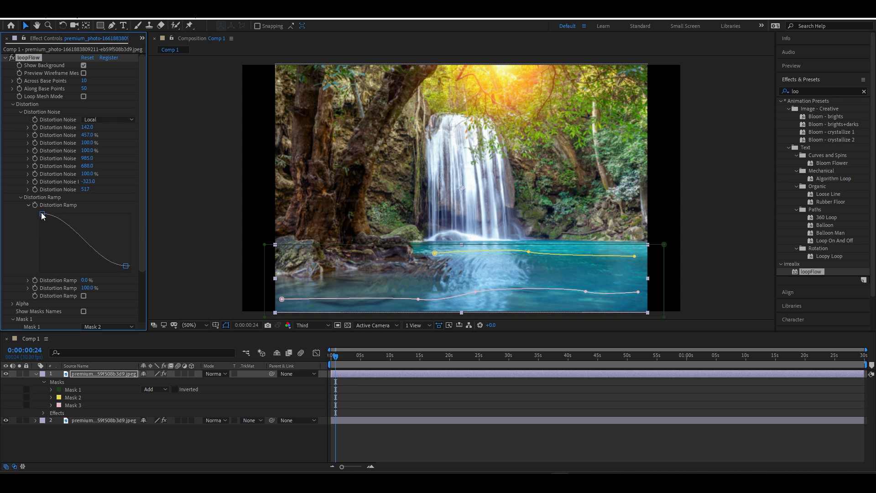
pyautogui.click(201, 303)
pyautogui.press('space')
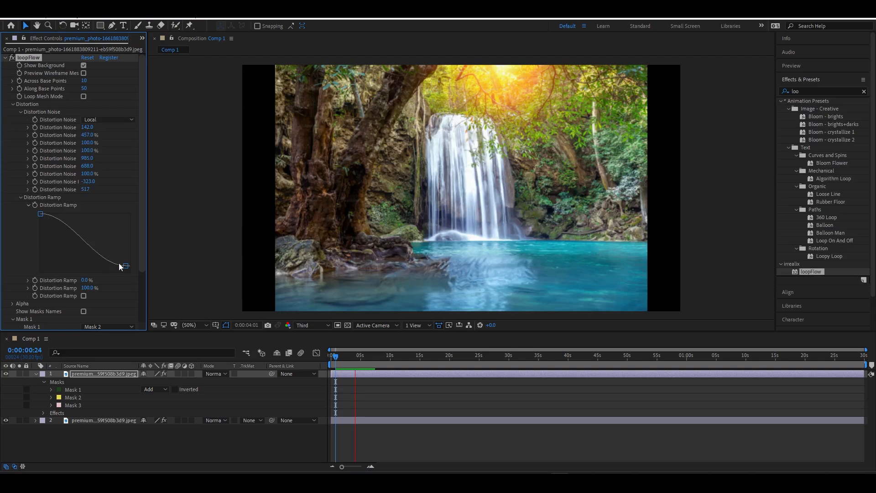
# Try a rising Distortion Ramp curve from zero at its start to full height at its end, and preview it.
pyautogui.moveTo(127, 267); pyautogui.dragTo(127, 204)
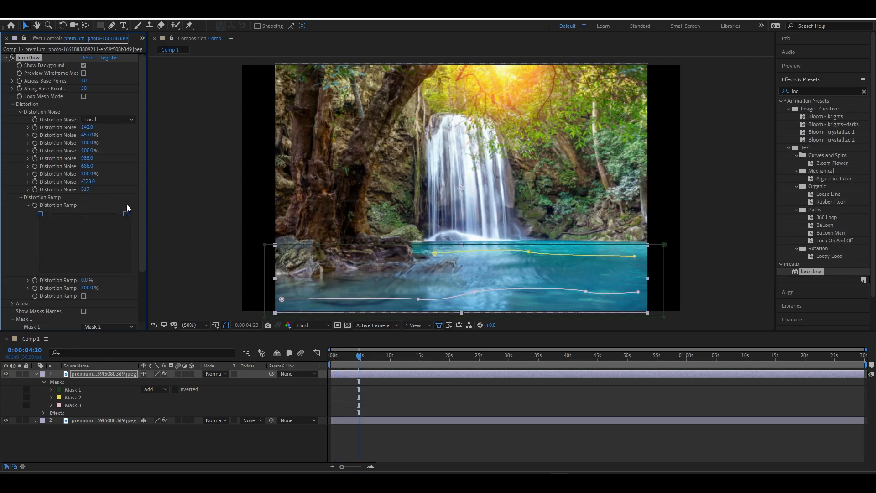
pyautogui.moveTo(40, 214); pyautogui.dragTo(34, 281)
pyautogui.press('space')
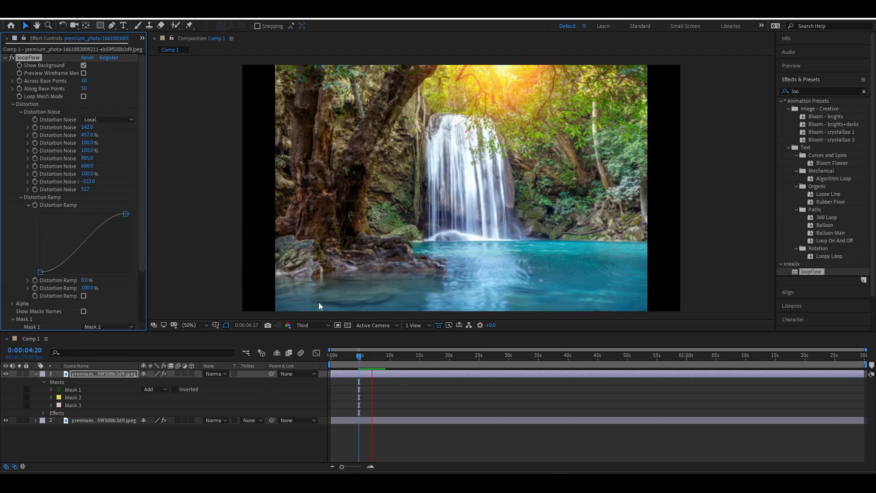
# Reshape the Distortion Ramp curve to descend gently from just below full height to a low end point above zero.
pyautogui.click(40, 268)
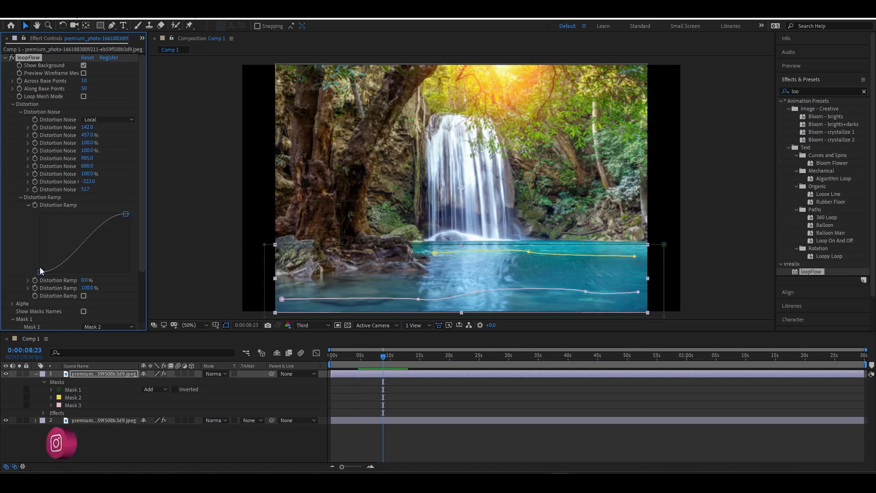
pyautogui.moveTo(40, 269); pyautogui.dragTo(40, 222)
pyautogui.moveTo(125, 213); pyautogui.dragTo(128, 255)
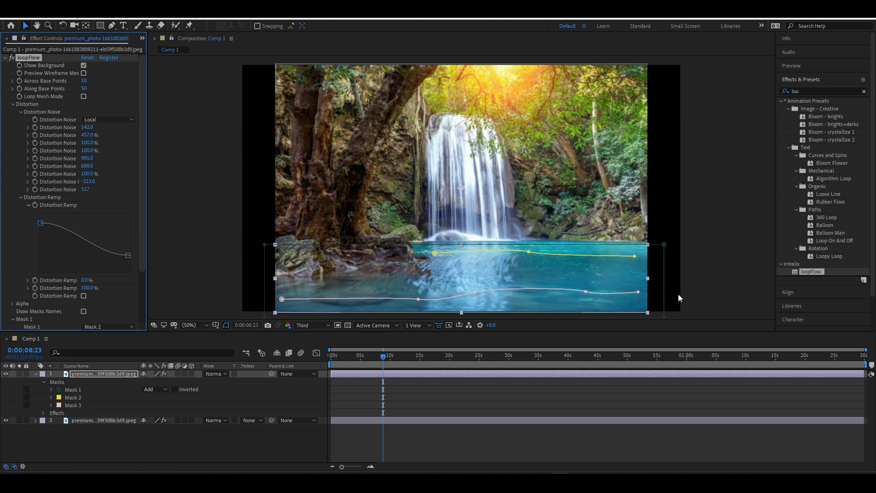
pyautogui.moveTo(127, 255); pyautogui.dragTo(101, 259)
# Set the first Distortion Ramp percentage below the curve to -147% and play back the pool animation.
pyautogui.scroll(-2, 91, 258)
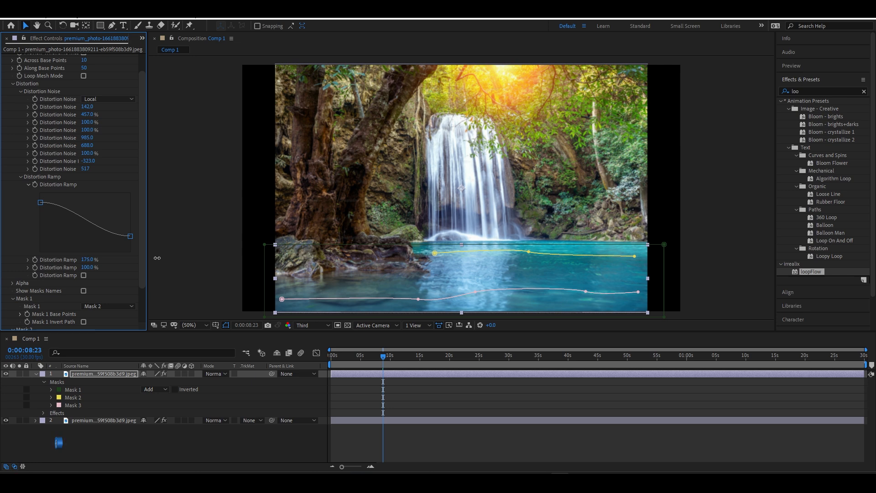
pyautogui.moveTo(157, 258); pyautogui.dragTo(1, 266)
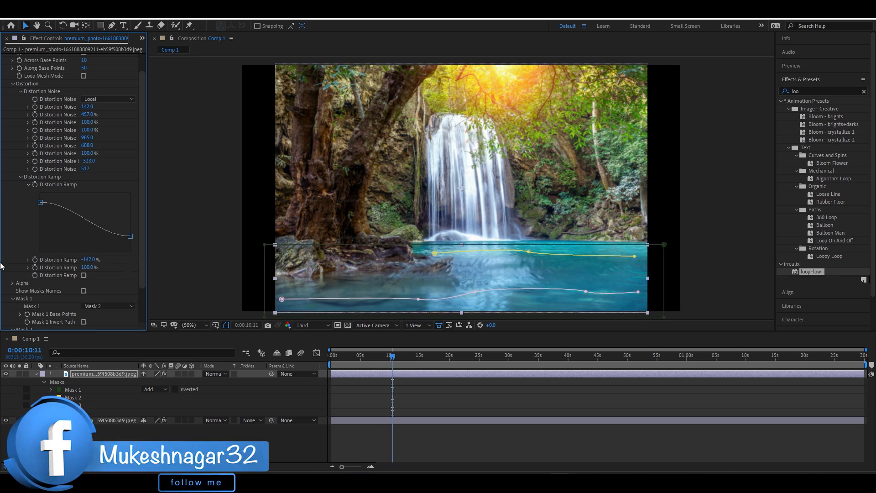
pyautogui.press('space')
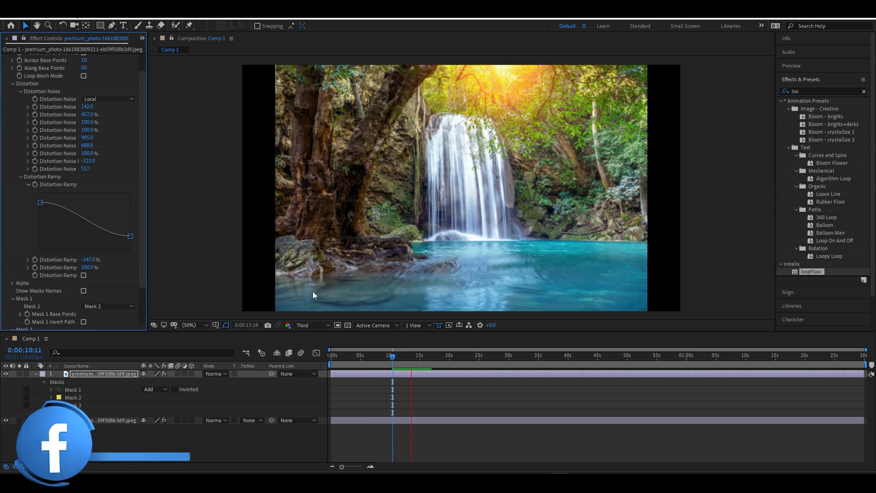
pyautogui.press('space')
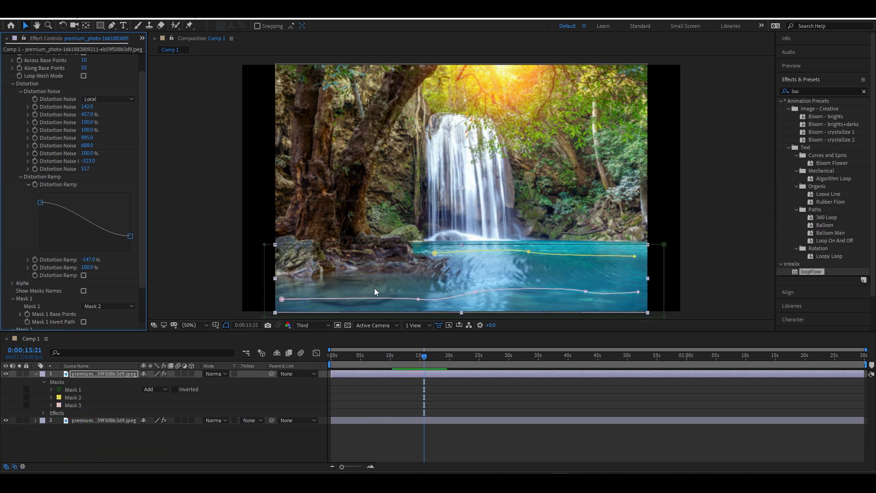
# Try the Distortion Ramp checkbox on and off while previewing the pool animation, ending with it off.
pyautogui.press('space')
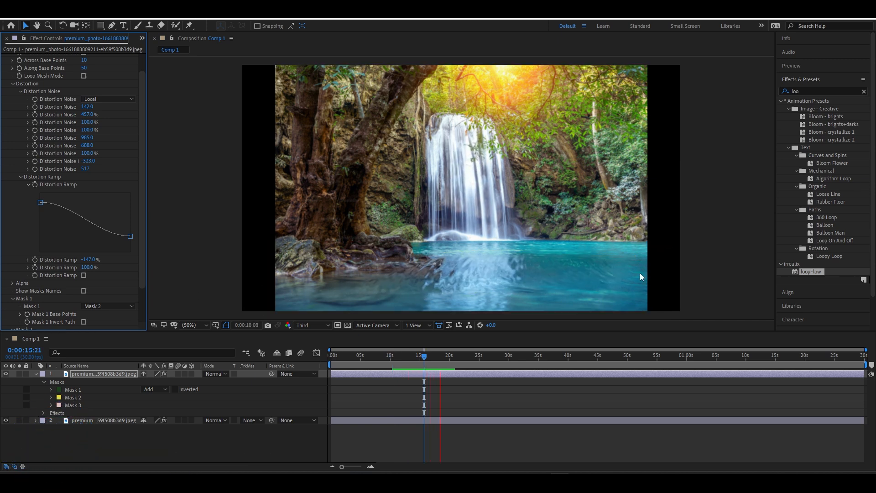
pyautogui.press('space')
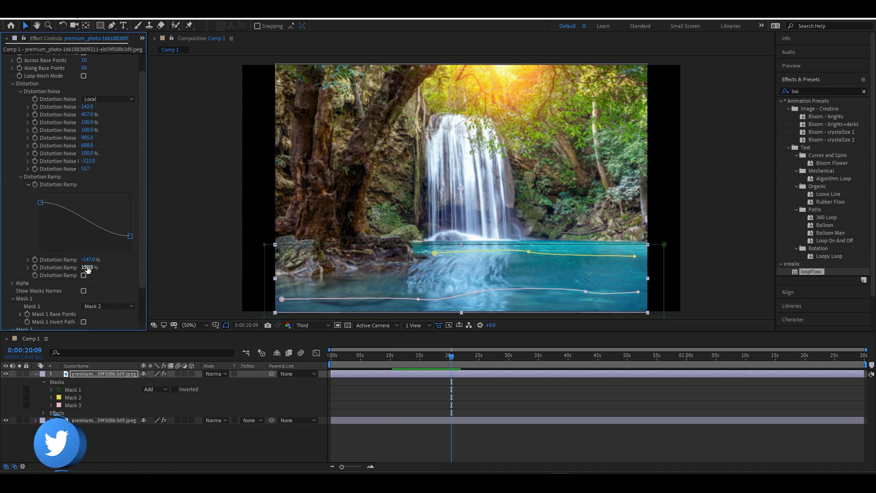
pyautogui.scroll(-2, 87, 269)
pyautogui.click(84, 254)
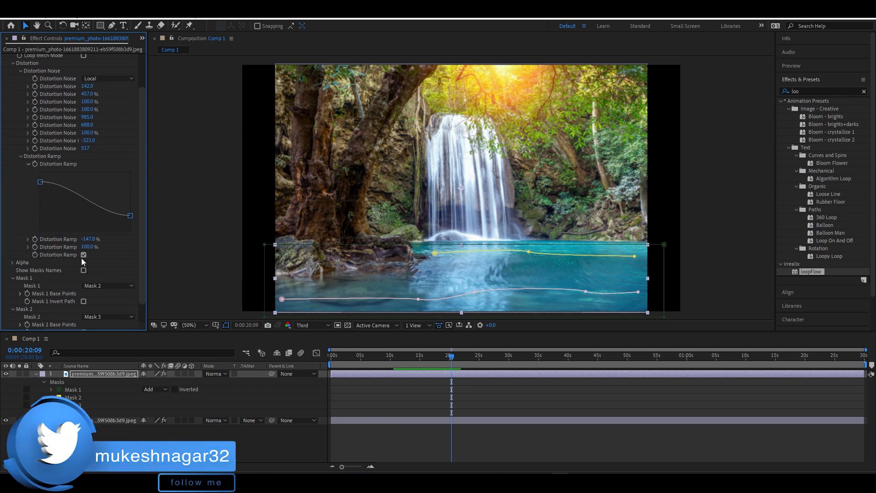
pyautogui.click(82, 255)
pyautogui.press('space')
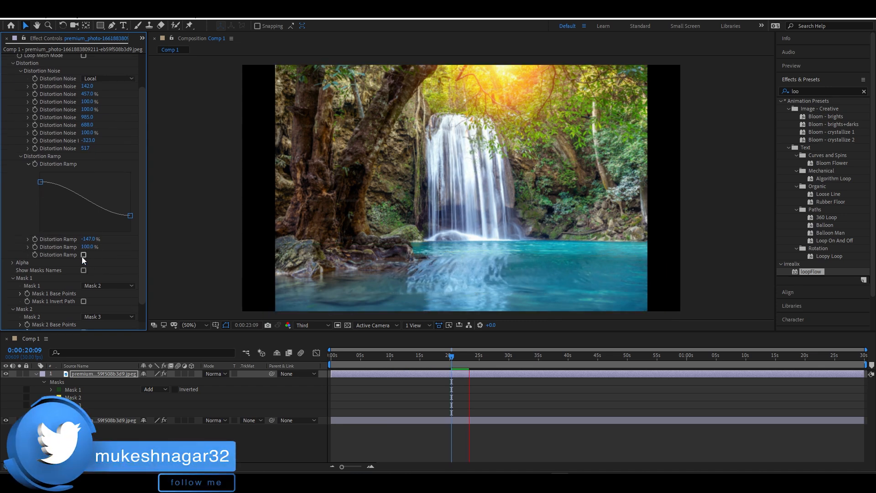
pyautogui.click(83, 255)
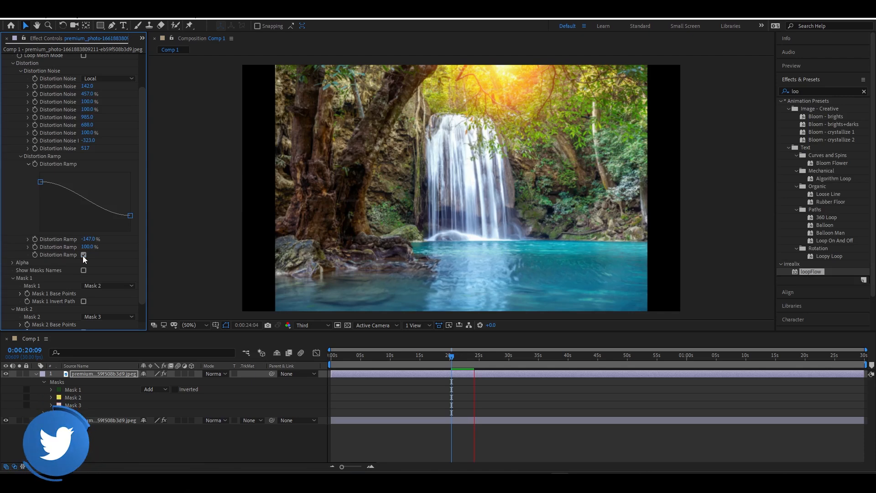
pyautogui.click(83, 255)
# Hide the lower photo layer, lower the Alpha Along Ramp curve's first upper point to about two-thirds height, and preview from the start.
pyautogui.scroll(-2, 31, 242)
pyautogui.click(13, 241)
pyautogui.scroll(-3, 31, 248)
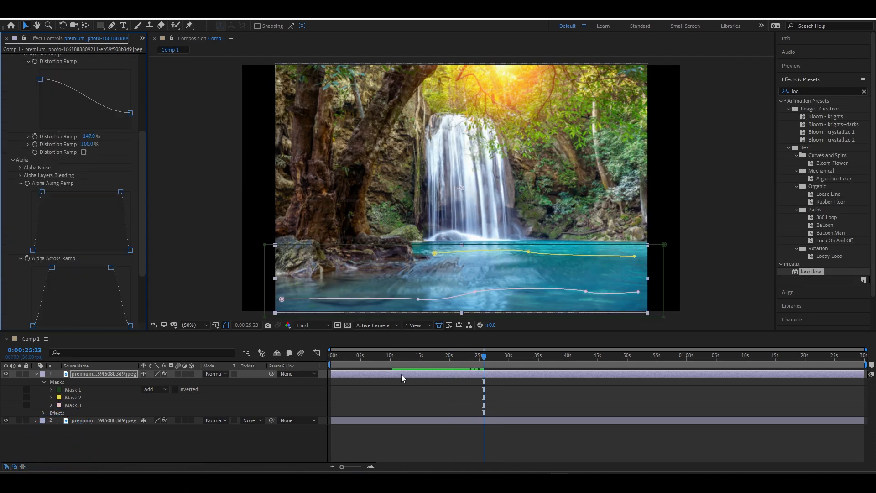
pyautogui.moveTo(395, 360); pyautogui.dragTo(365, 363)
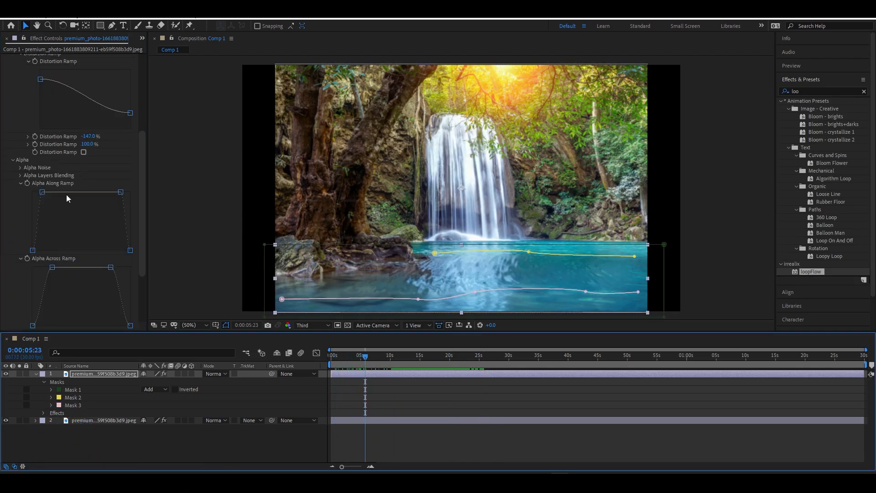
pyautogui.moveTo(66, 194); pyautogui.dragTo(53, 212)
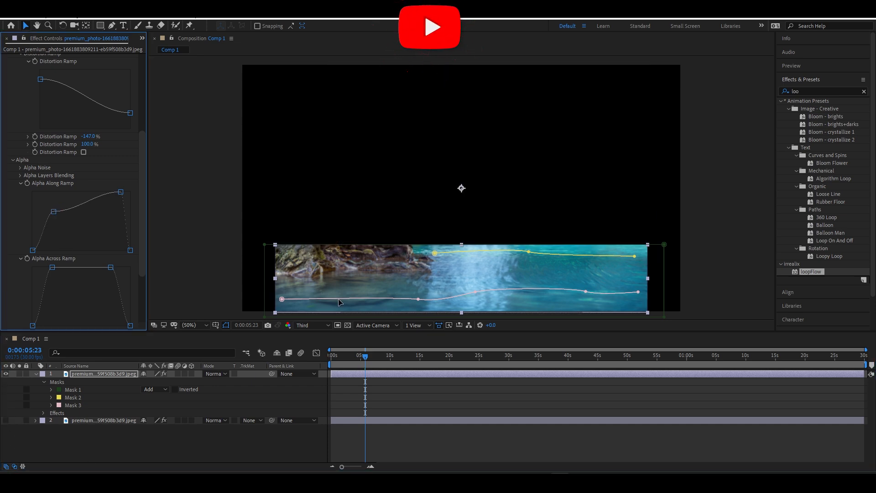
pyautogui.moveTo(369, 357); pyautogui.dragTo(331, 357)
pyautogui.press('space')
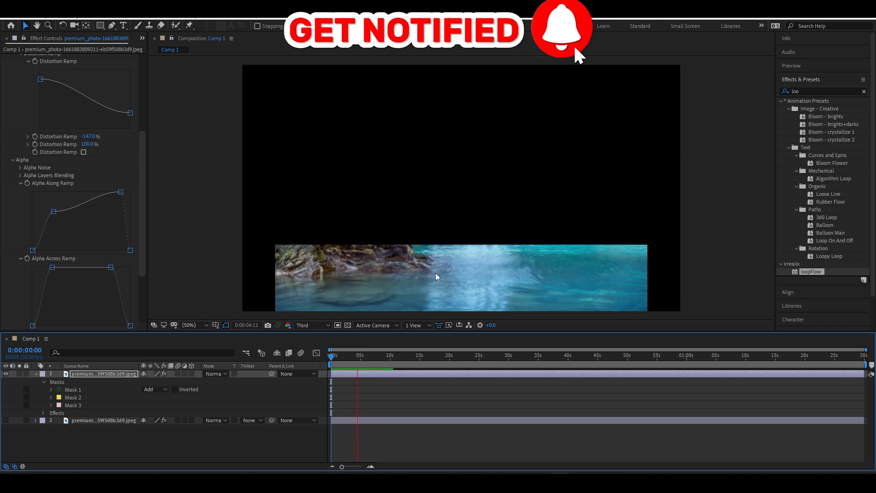
# Reshape the Alpha Along Ramp curve to start at full height and slope to about two-thirds height before its end drop.
pyautogui.moveTo(53, 211); pyautogui.dragTo(33, 192)
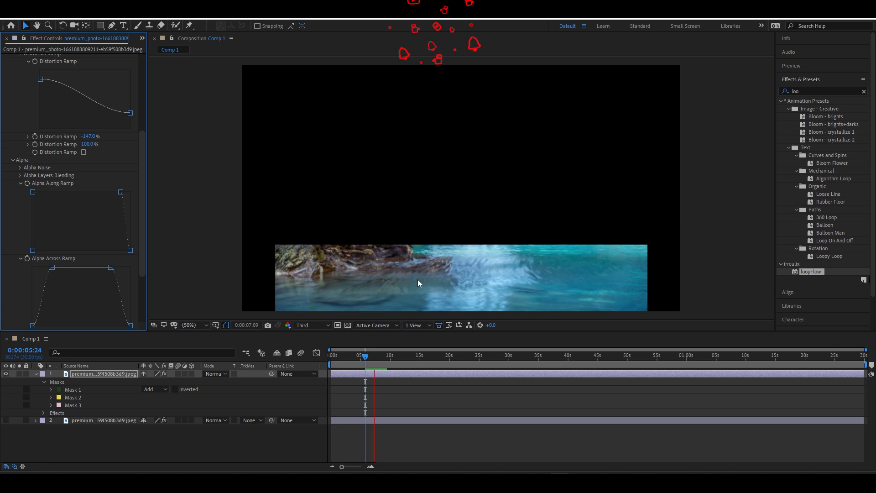
pyautogui.moveTo(121, 192); pyautogui.dragTo(104, 242)
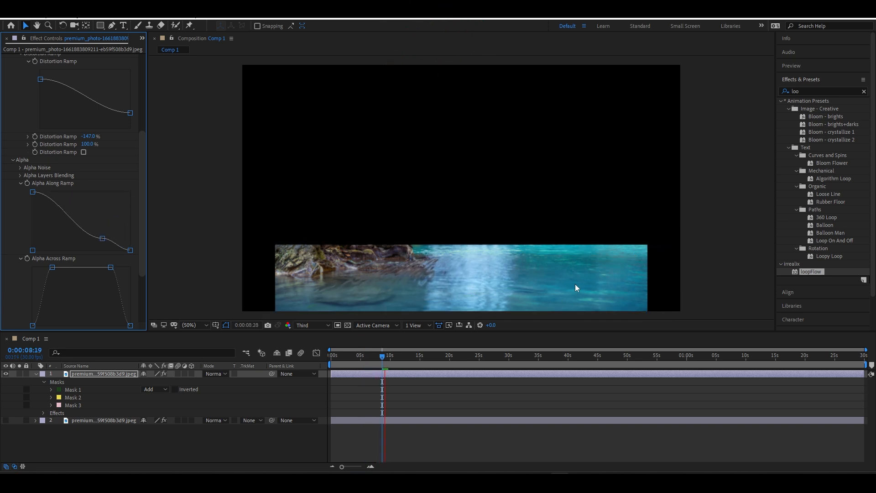
pyautogui.moveTo(103, 238); pyautogui.dragTo(132, 218)
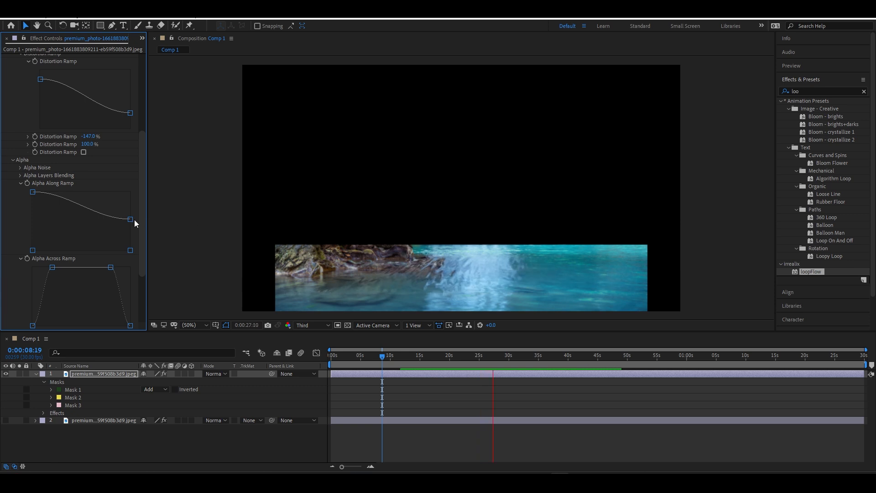
pyautogui.moveTo(129, 218); pyautogui.dragTo(121, 229)
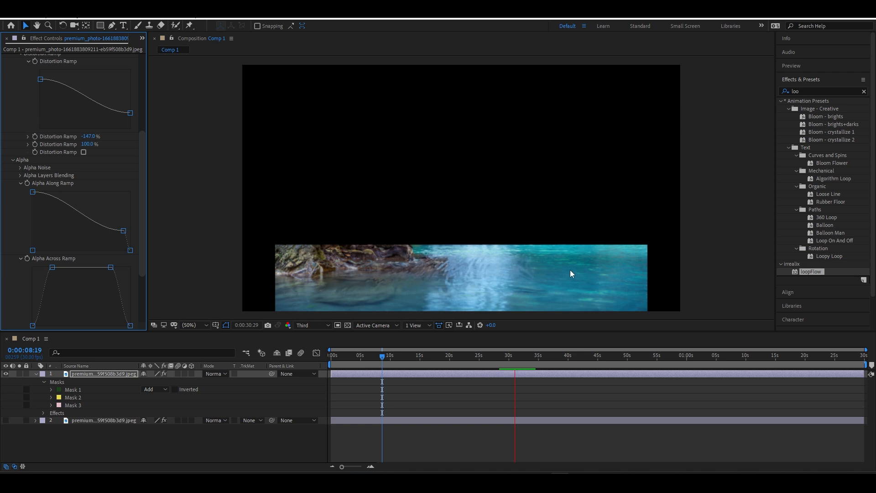
pyautogui.moveTo(123, 231); pyautogui.dragTo(130, 192)
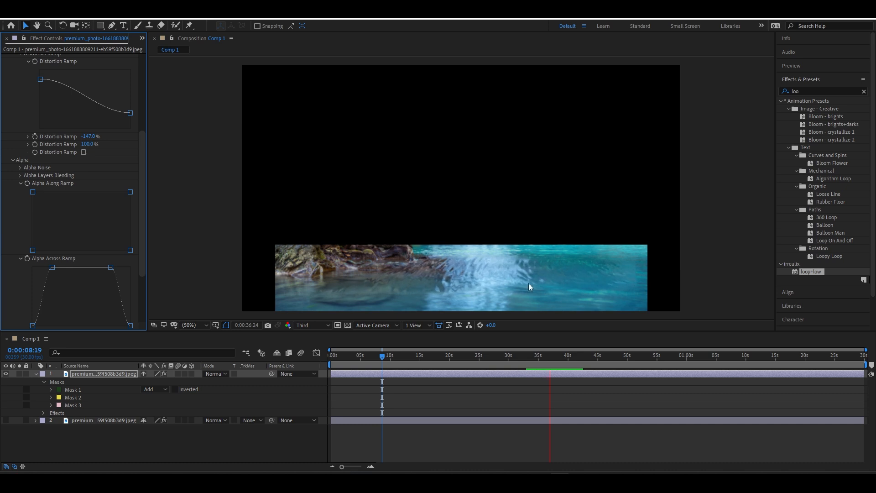
pyautogui.moveTo(130, 192); pyautogui.dragTo(111, 218)
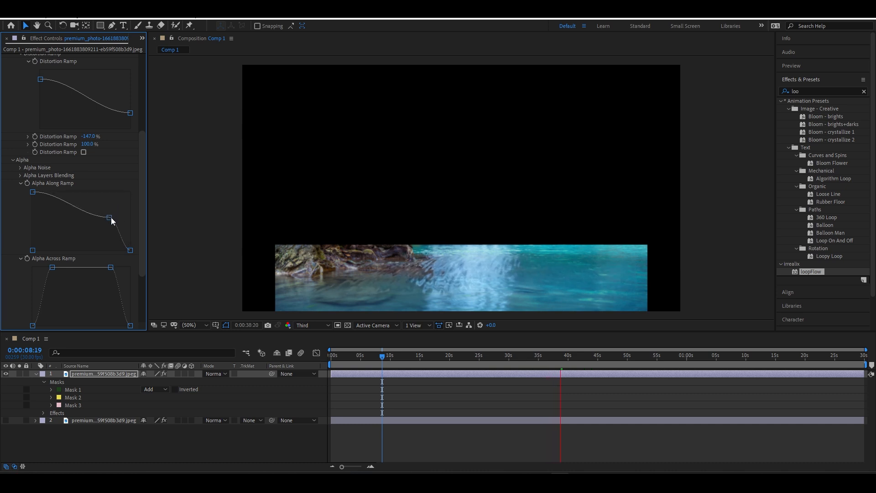
# Widen the Alpha Across Ramp plateau by placing both upper points at full height close to the curve's ends.
pyautogui.scroll(-3, 111, 218)
pyautogui.moveTo(52, 221); pyautogui.dragTo(74, 250)
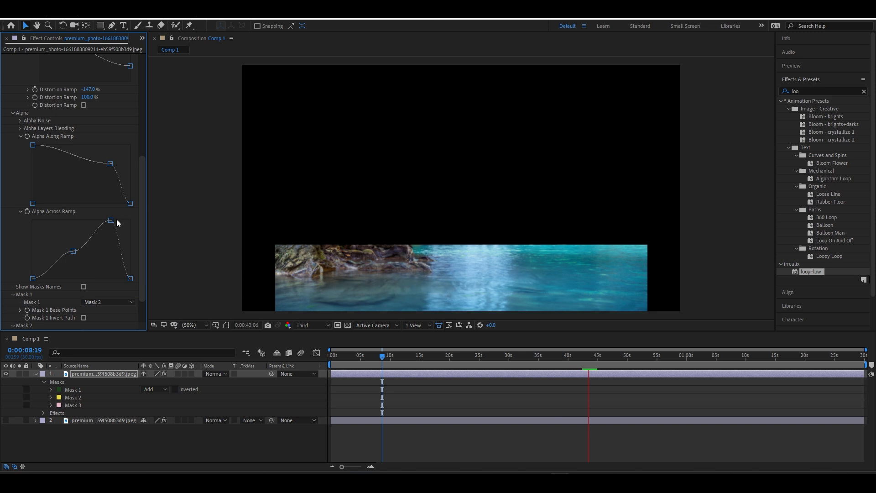
pyautogui.moveTo(111, 220); pyautogui.dragTo(110, 236)
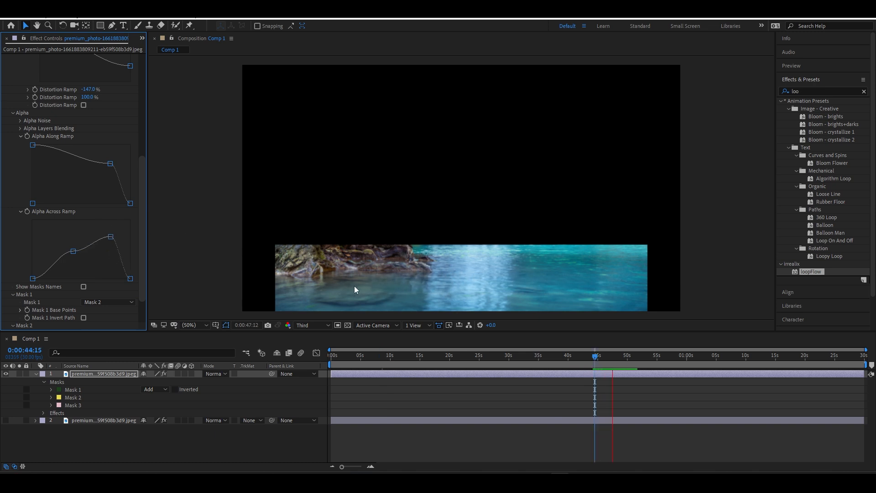
pyautogui.moveTo(112, 236); pyautogui.dragTo(121, 221)
pyautogui.moveTo(73, 251); pyautogui.dragTo(39, 220)
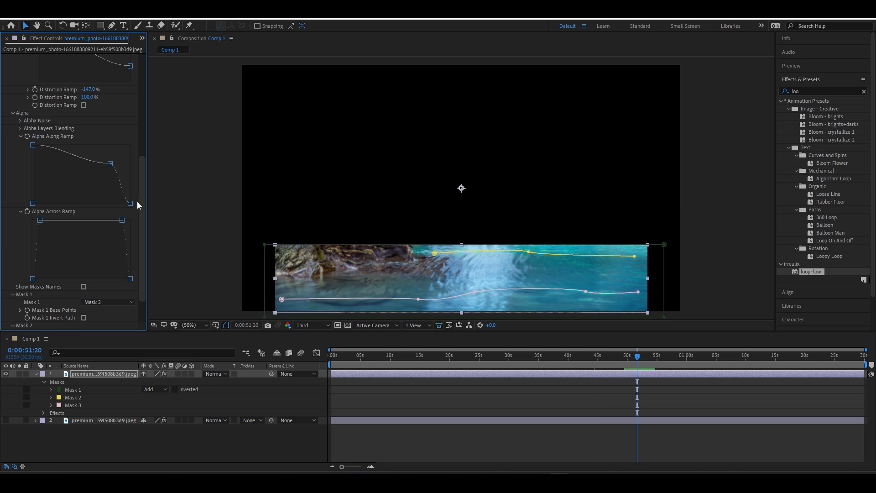
# Expand loopFlow's Animation settings, set the Animation Direction to Across, and preview the pool flow.
pyautogui.moveTo(139, 203); pyautogui.dragTo(144, 232)
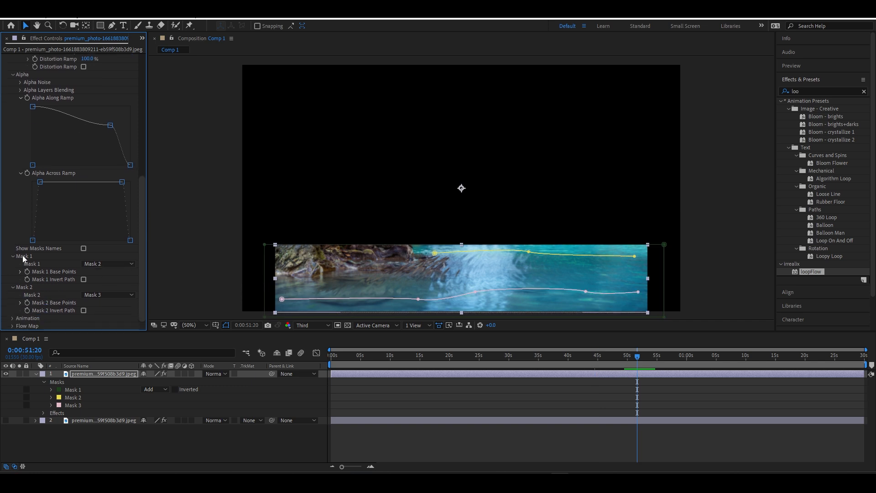
pyautogui.moveTo(141, 255); pyautogui.dragTo(140, 258)
pyautogui.click(10, 318)
pyautogui.scroll(-3, 78, 288)
pyautogui.scroll(-1, 139, 207)
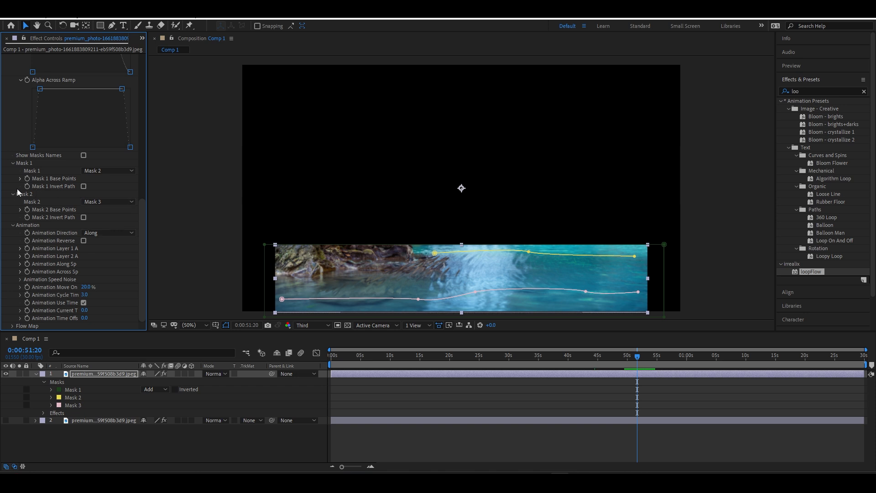
pyautogui.click(124, 233)
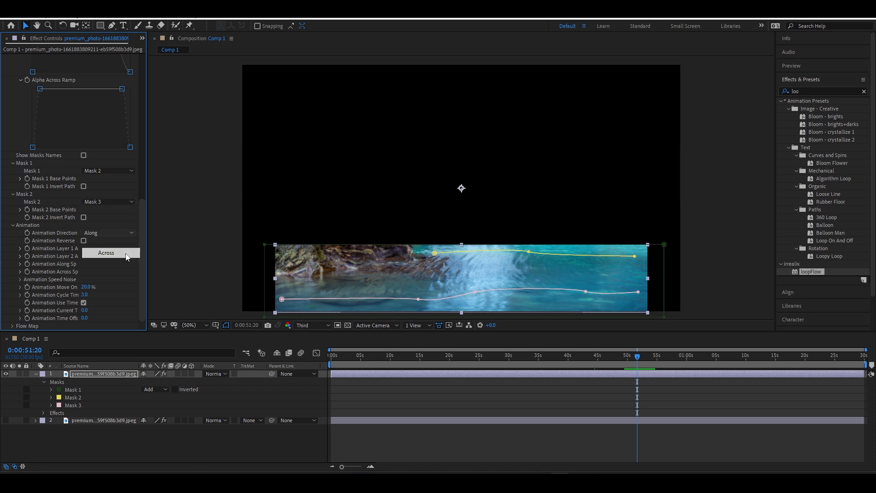
pyautogui.click(127, 255)
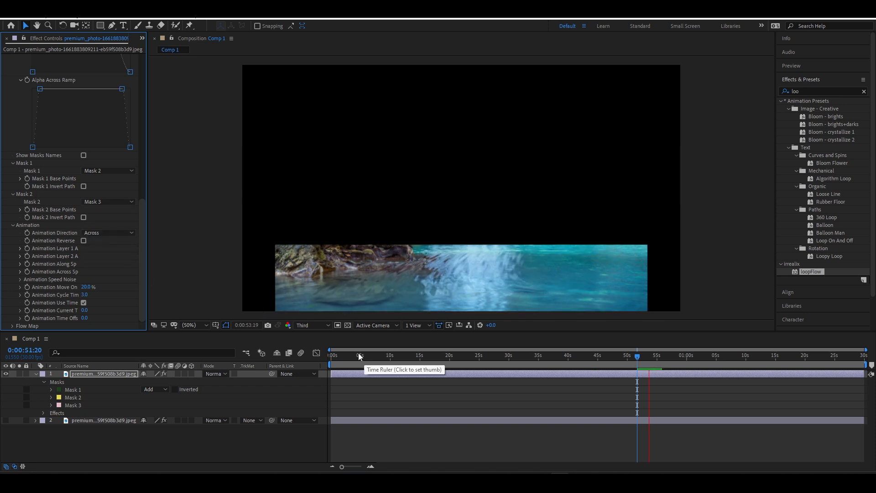
pyautogui.click(418, 356)
pyautogui.press('Home')
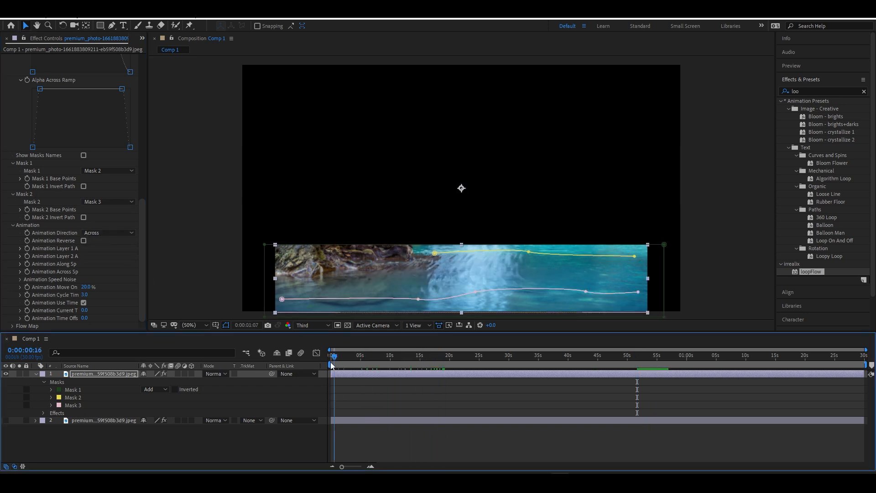
# Switch the Animation Direction to Along for comparison, return it to Across, and play back the flow.
pyautogui.click(102, 233)
pyautogui.click(104, 243)
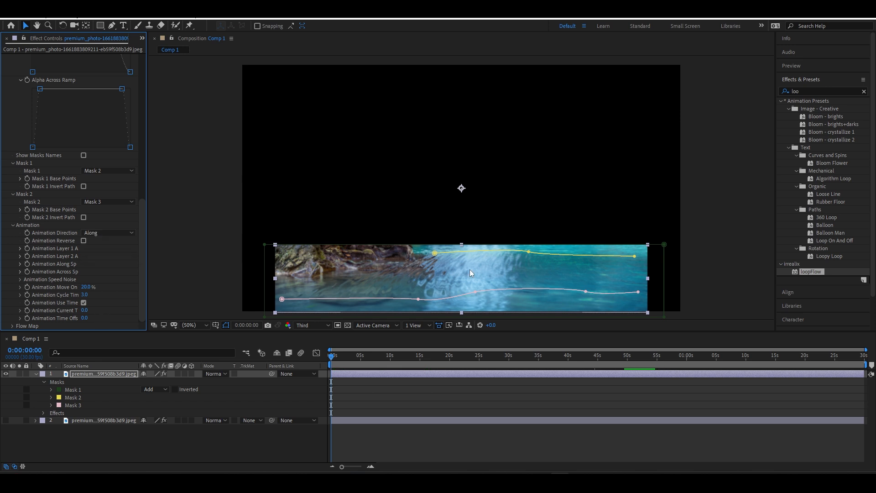
pyautogui.click(108, 233)
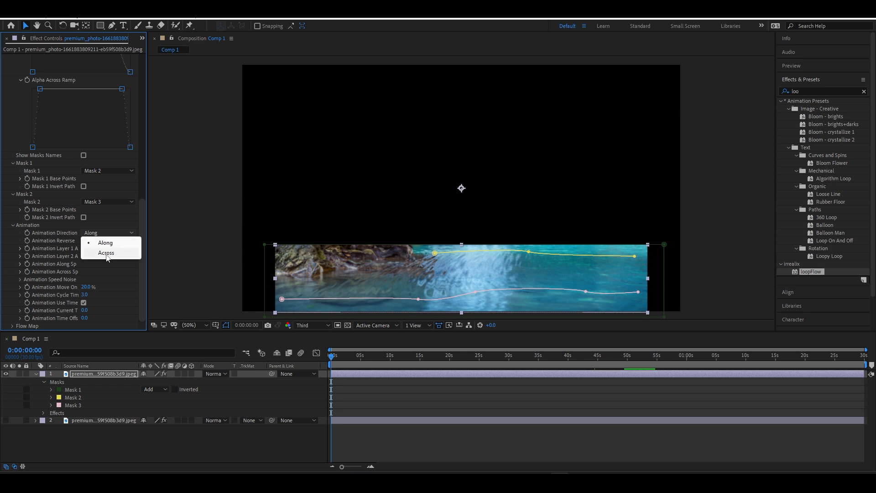
pyautogui.click(110, 250)
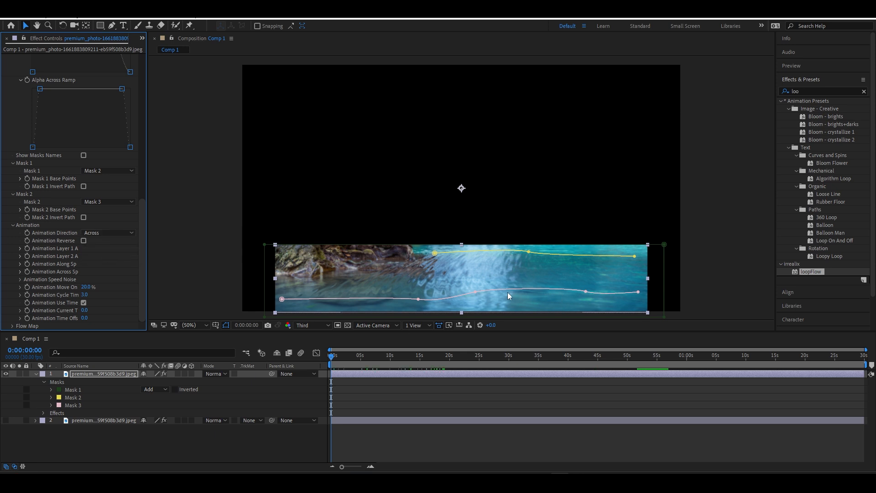
pyautogui.press('space')
pyautogui.press('space')
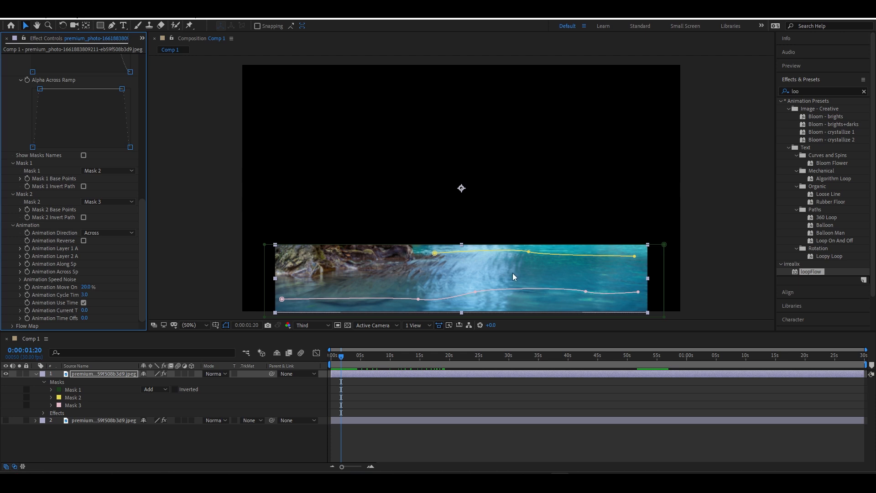
# Try Animation Reverse during a preview of the pool flow and turn it off again.
pyautogui.press('space')
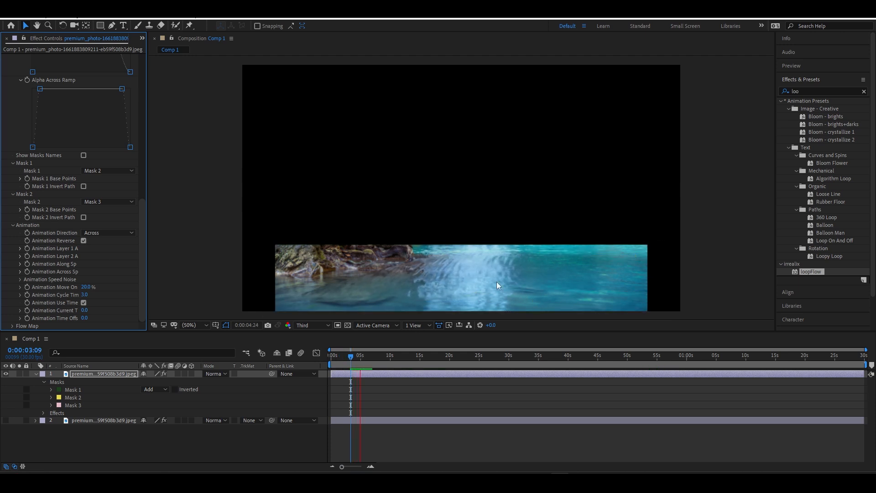
pyautogui.press('space')
pyautogui.click(83, 240)
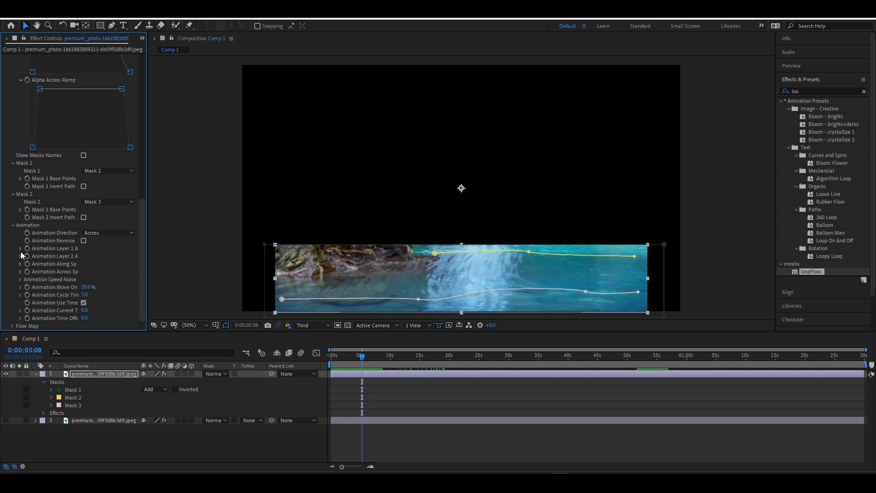
# Try an Animation Layer 1 curve falling from full height at its start to zero at its end, and preview it.
pyautogui.click(19, 249)
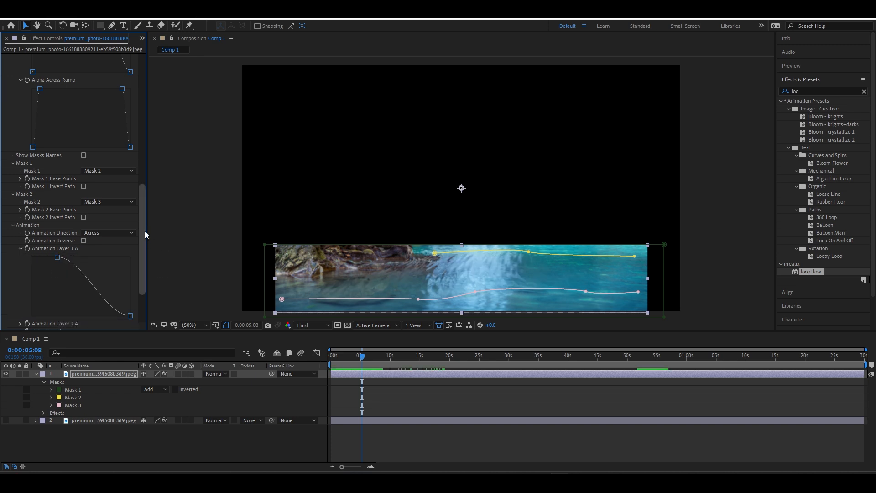
pyautogui.moveTo(144, 231); pyautogui.dragTo(143, 255)
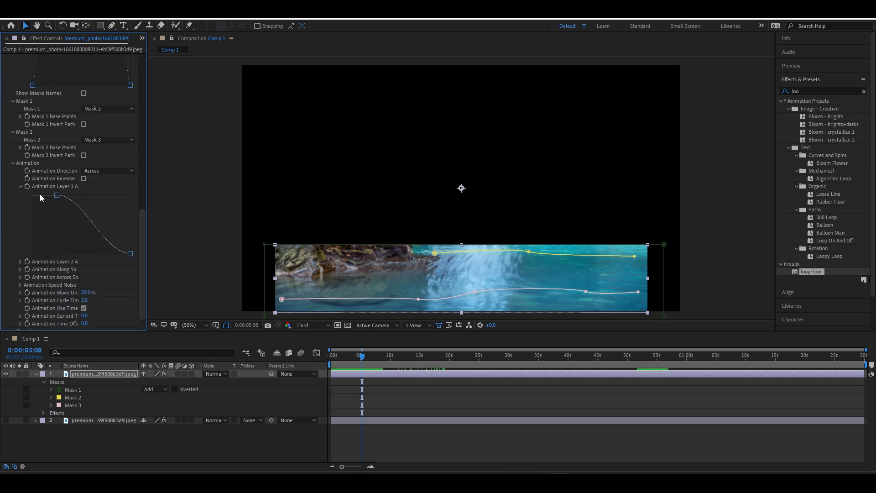
pyautogui.moveTo(57, 196); pyautogui.dragTo(32, 253)
pyautogui.moveTo(130, 253)
pyautogui.mouseDown()
pyautogui.moveTo(130, 195)
pyautogui.moveTo(130, 253)
pyautogui.mouseUp()
pyautogui.moveTo(33, 253); pyautogui.dragTo(33, 195)
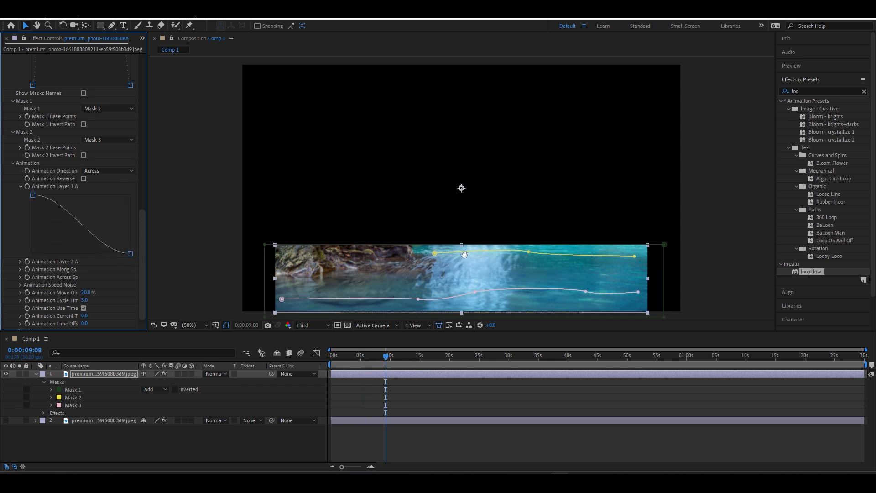
pyautogui.press('space')
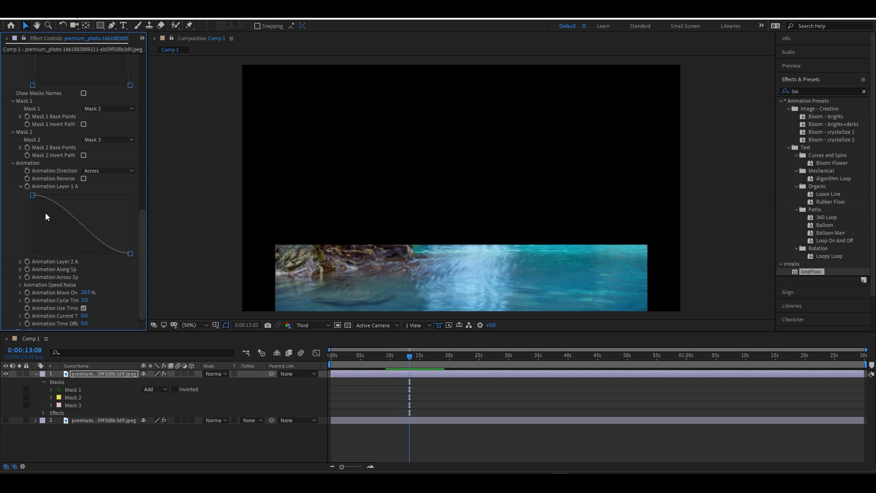
# Reshape the Animation Layer 1 curve to rise gently from about 80% height at its start to full height at its end.
pyautogui.moveTo(32, 195); pyautogui.dragTo(34, 253)
pyautogui.moveTo(130, 253); pyautogui.dragTo(131, 189)
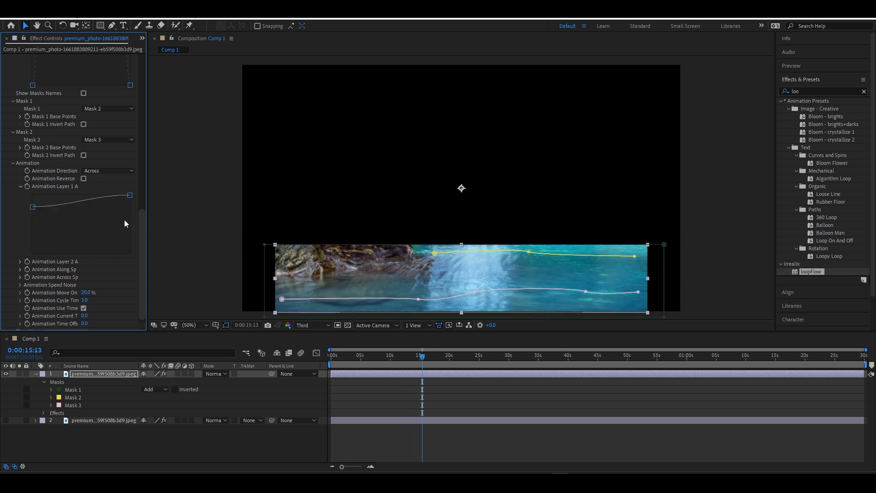
pyautogui.moveTo(136, 196); pyautogui.dragTo(159, 75)
pyautogui.scroll(-1, 145, 255)
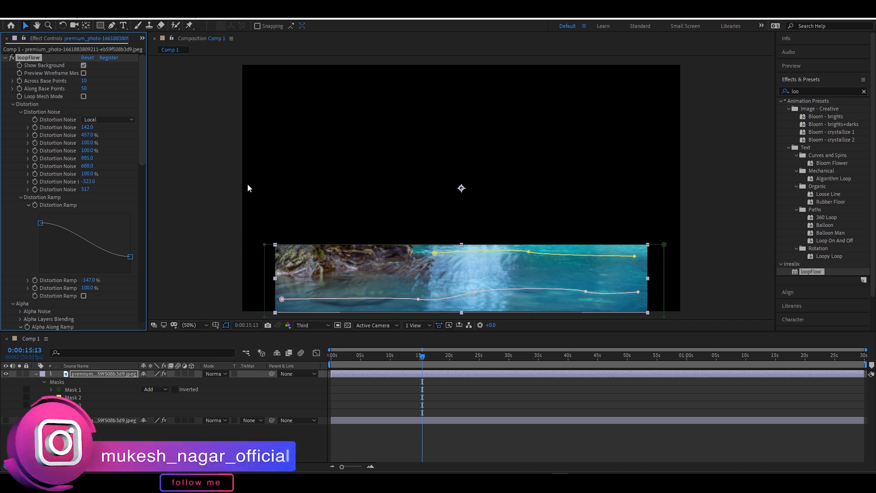
# Deselect the pool layer and return the playhead to the start of Comp 1 to review the flow.
pyautogui.click(413, 433)
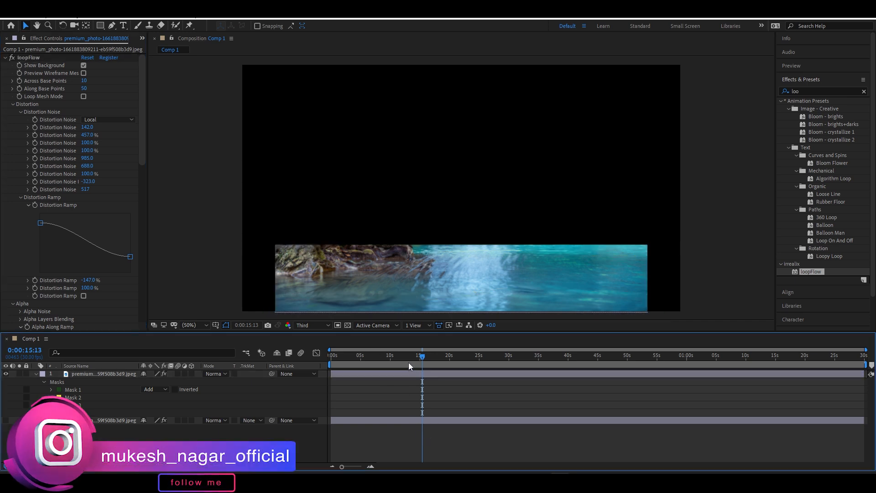
pyautogui.click(332, 355)
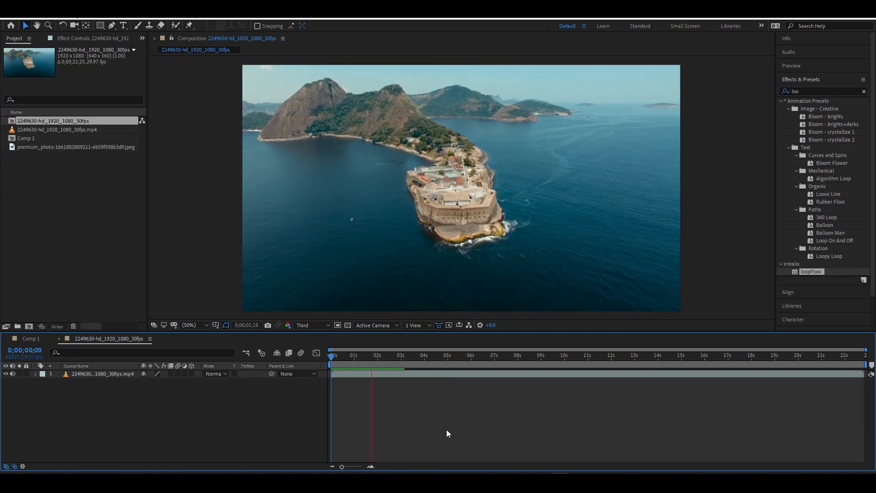
# Draw two open curved mask paths on the aerial video over the open sea to the right of the island.
pyautogui.click(353, 373)
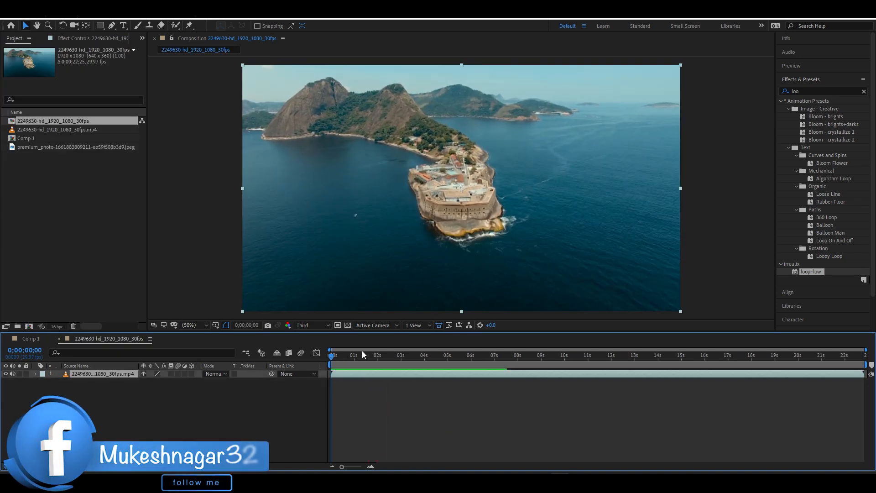
pyautogui.click(623, 166)
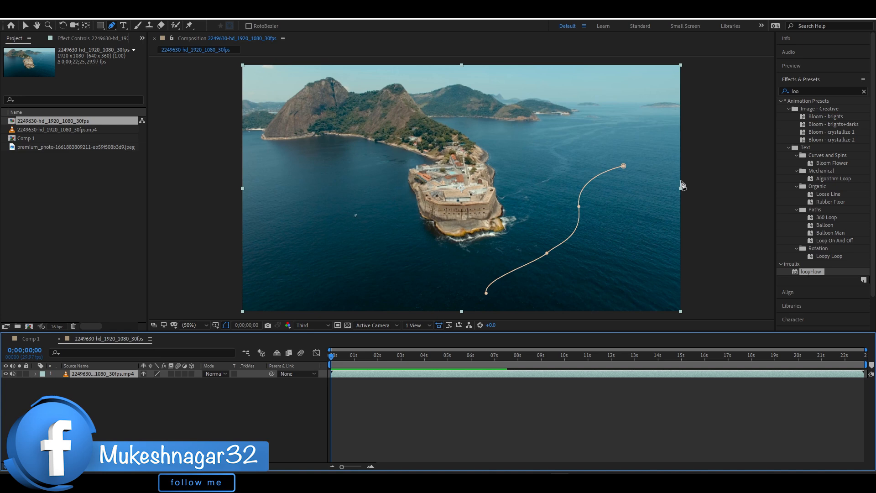
pyautogui.click(676, 179)
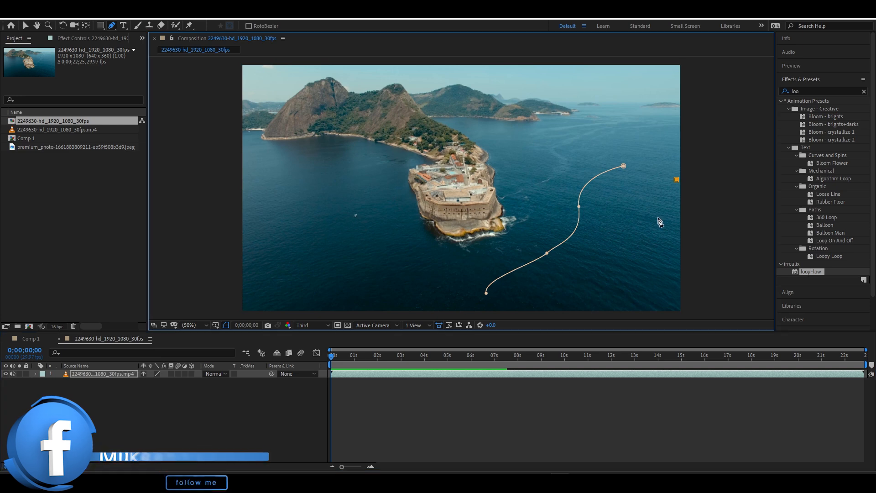
pyautogui.moveTo(656, 223); pyautogui.dragTo(660, 239)
pyautogui.moveTo(649, 271); pyautogui.dragTo(641, 278)
pyautogui.moveTo(588, 305); pyautogui.dragTo(588, 316)
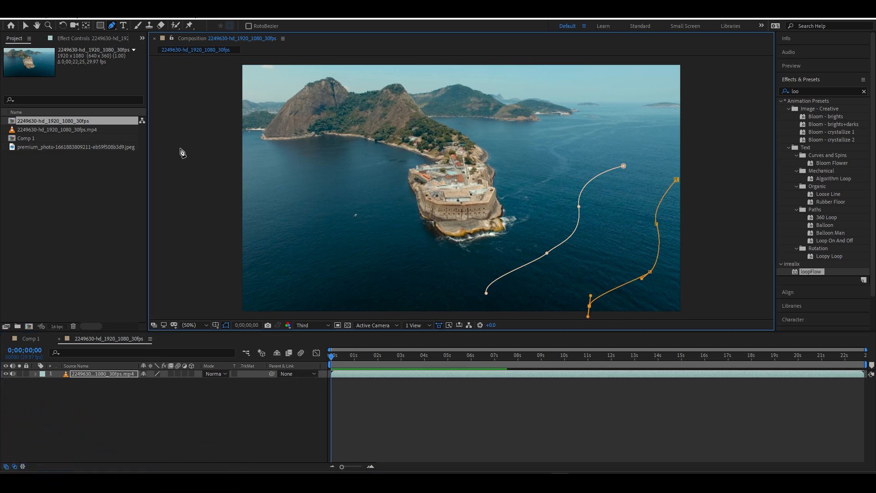
# Finish the second mask path and apply the loopFlow effect to the island video layer.
pyautogui.click(343, 373)
pyautogui.press('v')
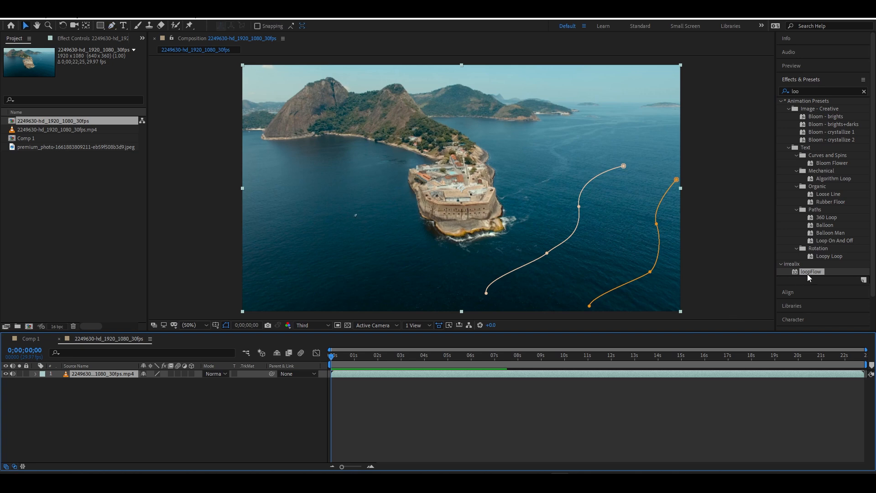
pyautogui.doubleClick(810, 271)
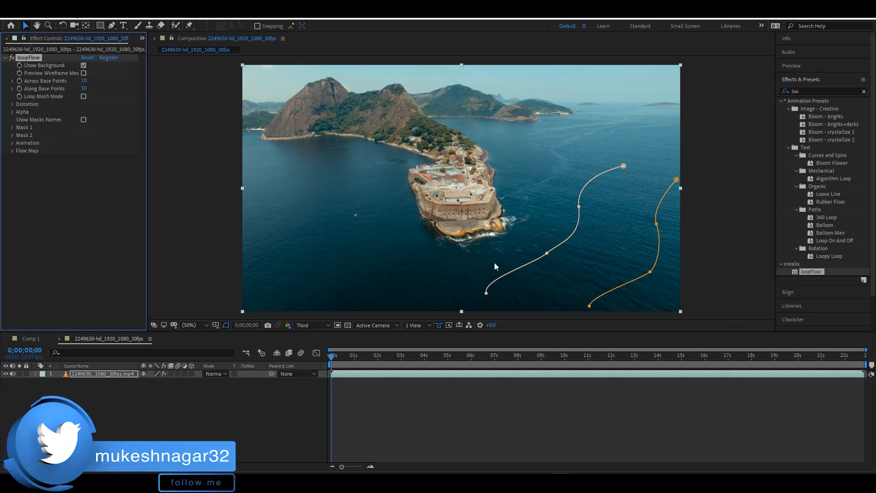
# Assign the two drawn paths in loopFlow, choosing Mask 1 for the first slot and Mask 2 for the second.
pyautogui.hotkey('ctrl', 'shift', 'a')
pyautogui.click(347, 375)
pyautogui.click(12, 127)
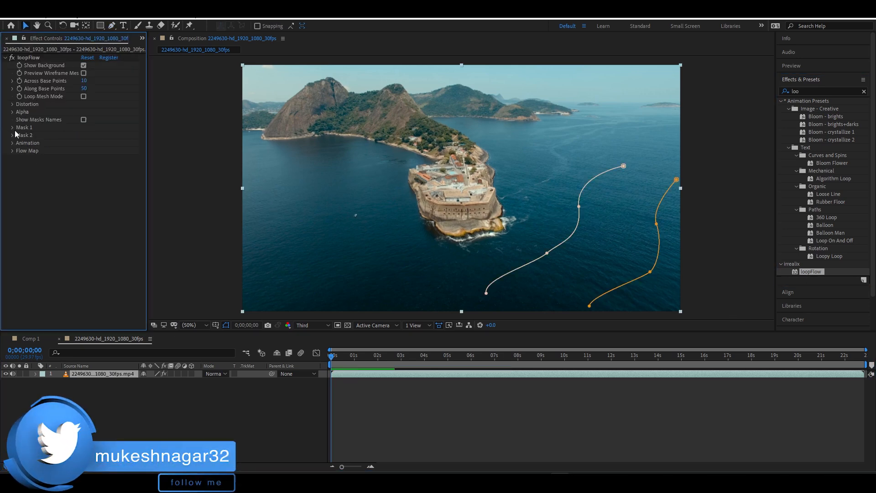
pyautogui.click(114, 136)
pyautogui.click(121, 163)
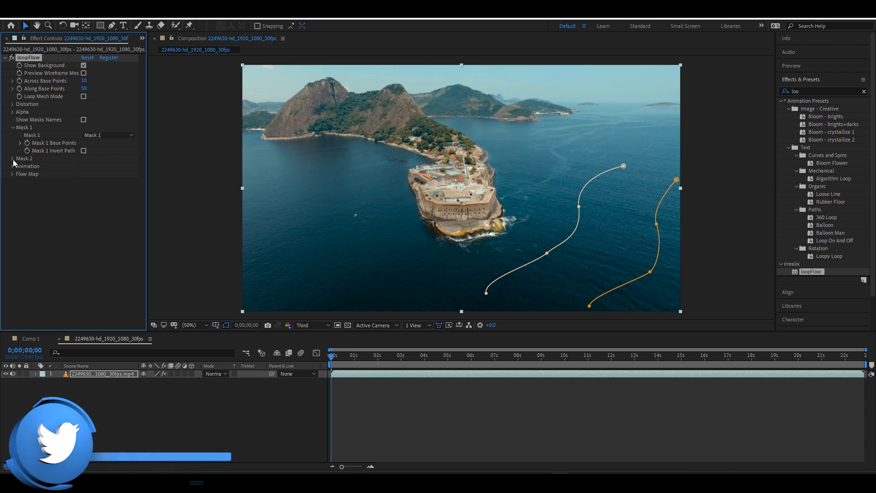
pyautogui.click(13, 159)
pyautogui.click(105, 166)
pyautogui.click(112, 199)
# Play and scrub through the island video to examine the sea movement between the two mask paths.
pyautogui.press('space')
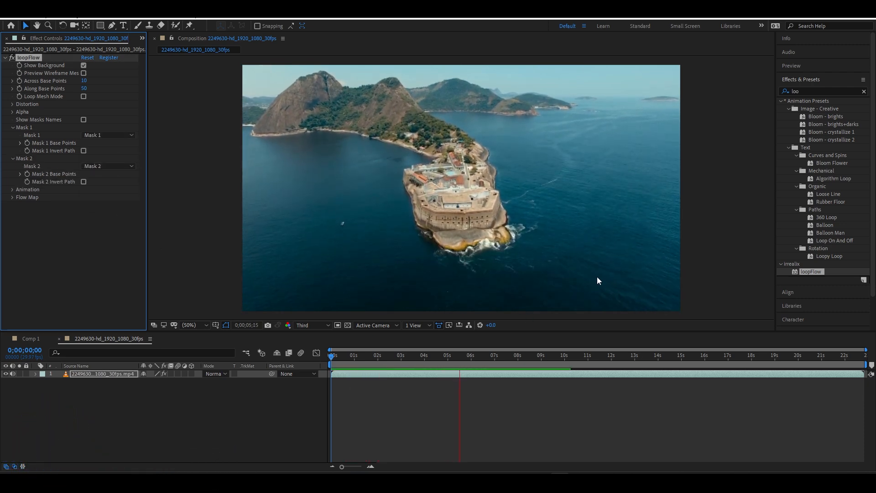
pyautogui.press('space')
pyautogui.press('space')
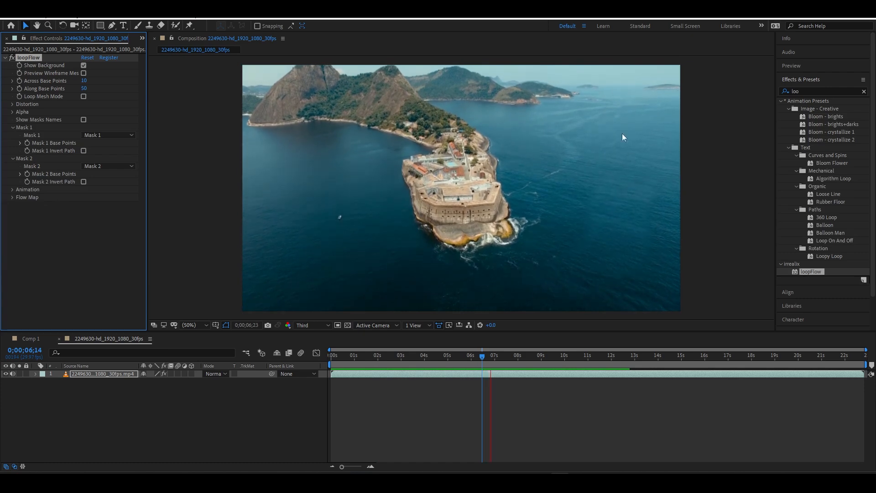
pyautogui.press('space')
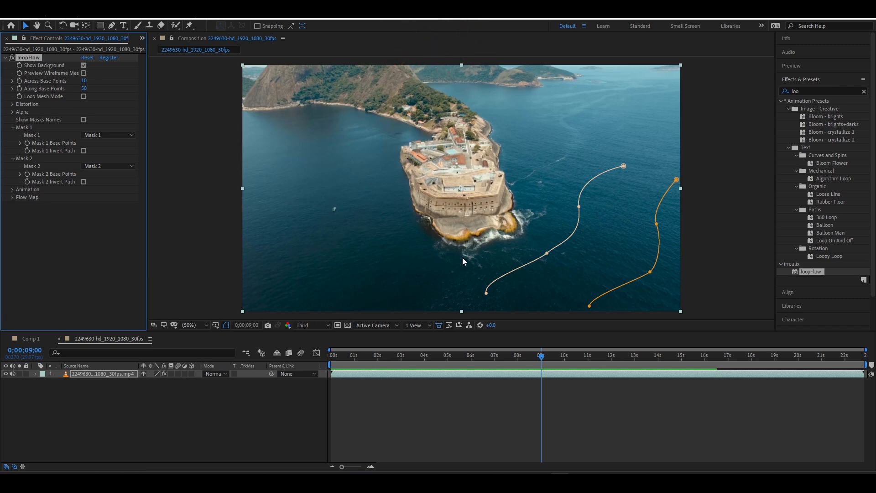
pyautogui.moveTo(392, 358); pyautogui.dragTo(442, 371)
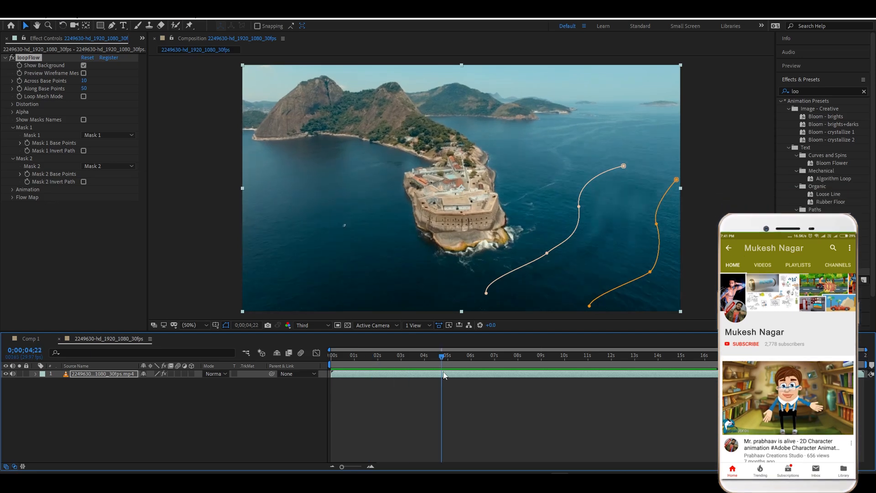
pyautogui.press('space')
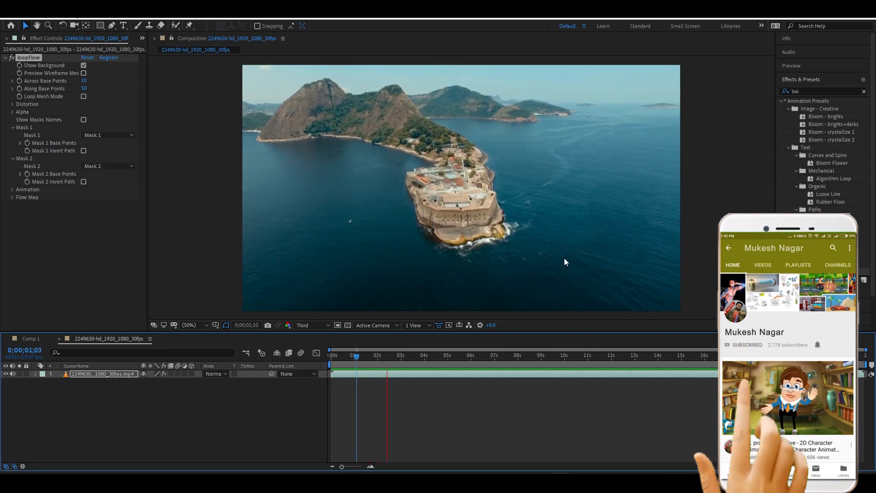
pyautogui.press('space')
pyautogui.click(506, 422)
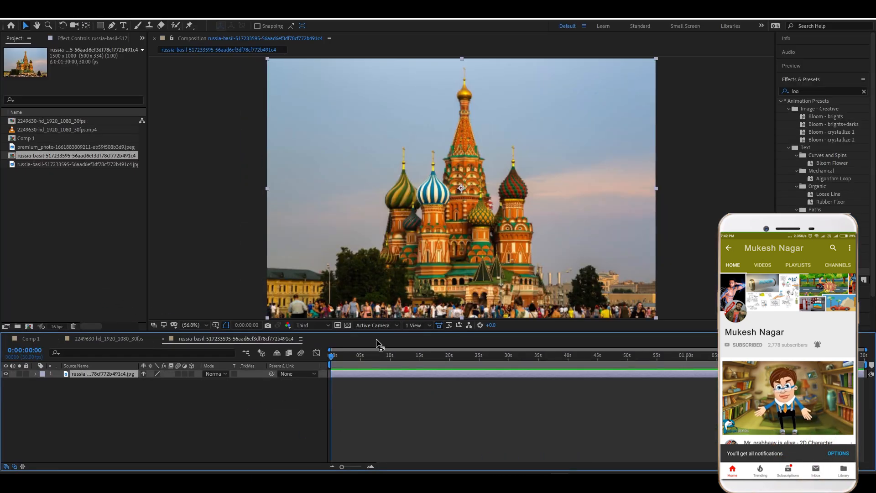
# Set the cathedral photo composition's preview resolution to Full and place the playhead at its start.
pyautogui.click(314, 325)
pyautogui.click(308, 355)
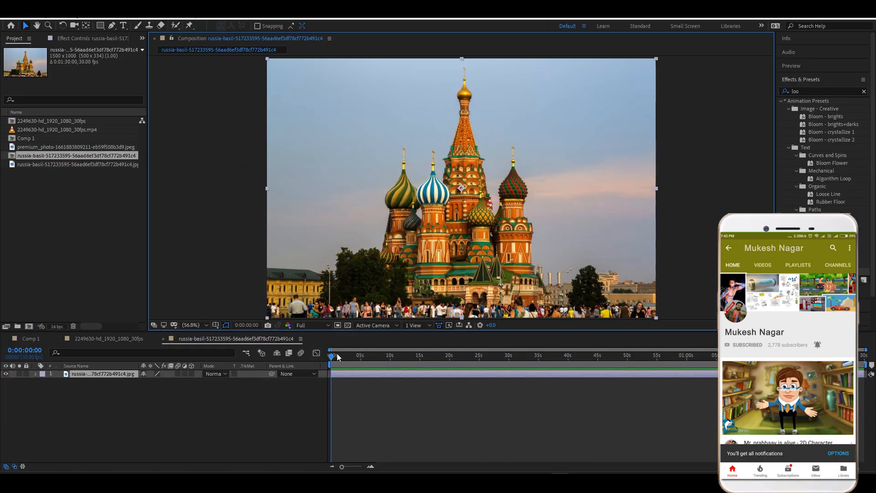
pyautogui.press('/')
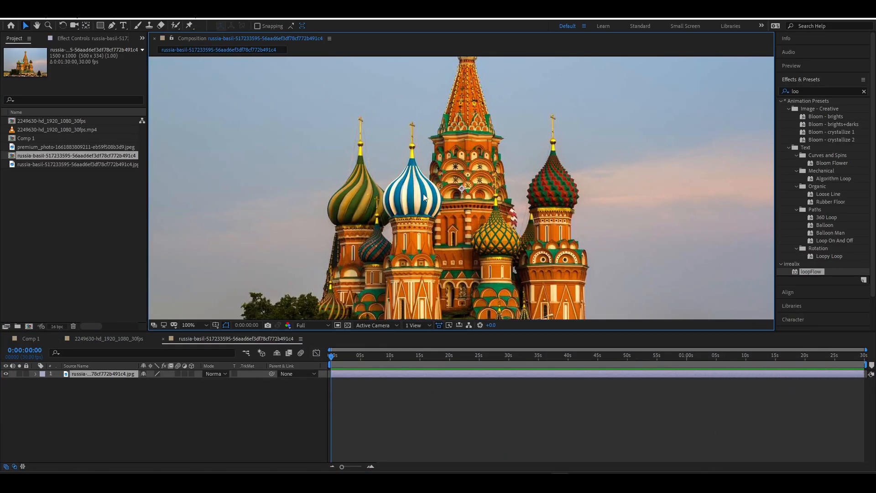
pyautogui.click(334, 357)
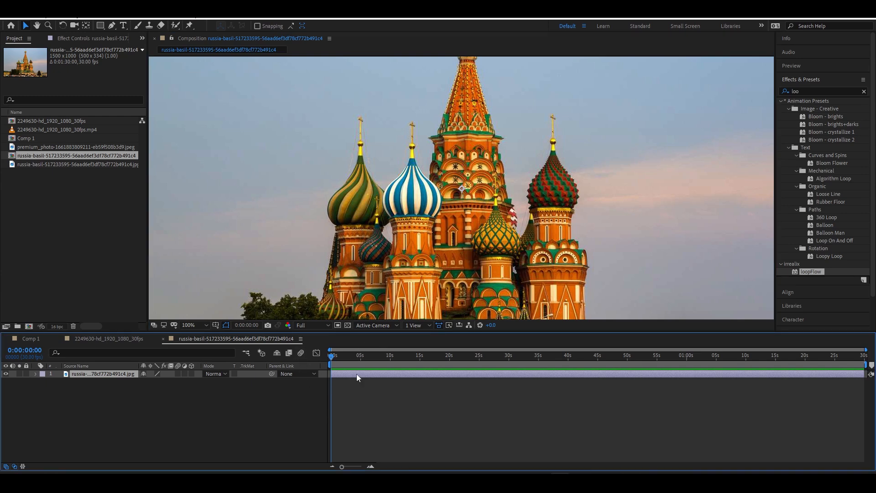
# Draw two open mask paths with the Pen tool, one along each side of the blue-and-white striped dome up to its tip.
pyautogui.click(112, 25)
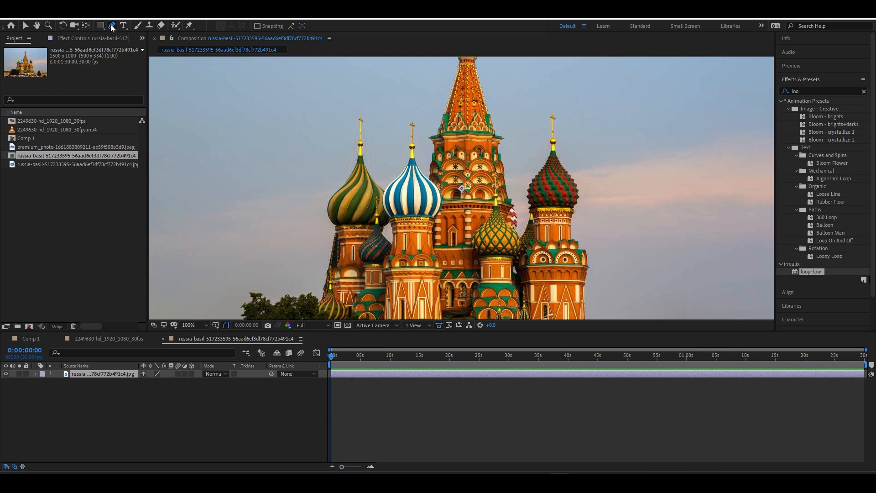
pyautogui.click(391, 216)
pyautogui.click(391, 184)
pyautogui.moveTo(392, 184); pyautogui.dragTo(408, 170)
pyautogui.click(413, 147)
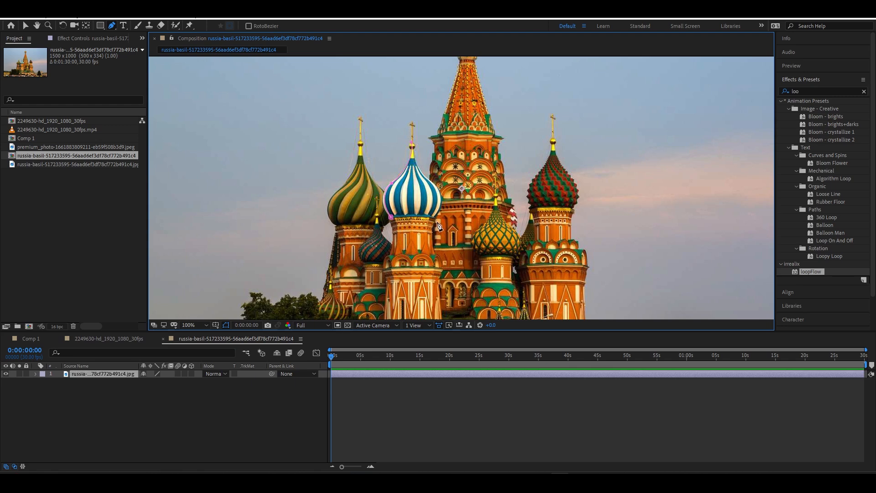
pyautogui.click(436, 218)
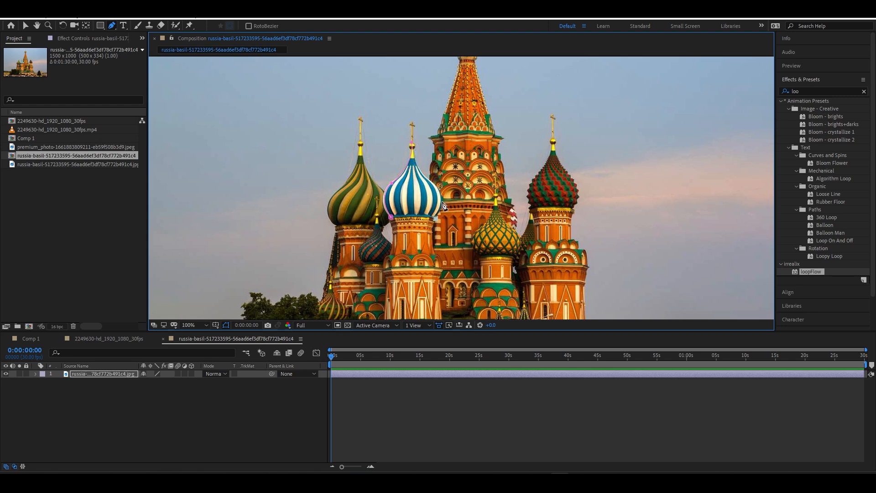
pyautogui.click(413, 138)
pyautogui.moveTo(415, 100); pyautogui.dragTo(409, 92)
# Apply loopFlow to the cathedral photo layer and assign Mask 1 and Mask 2 to its two mask slots.
pyautogui.click(350, 374)
pyautogui.moveTo(800, 273); pyautogui.dragTo(392, 377)
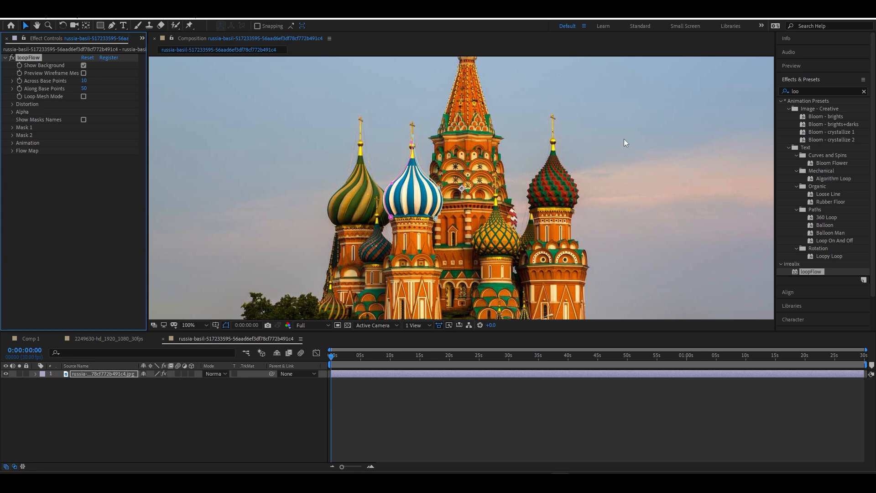
pyautogui.click(12, 127)
pyautogui.click(108, 135)
pyautogui.click(123, 159)
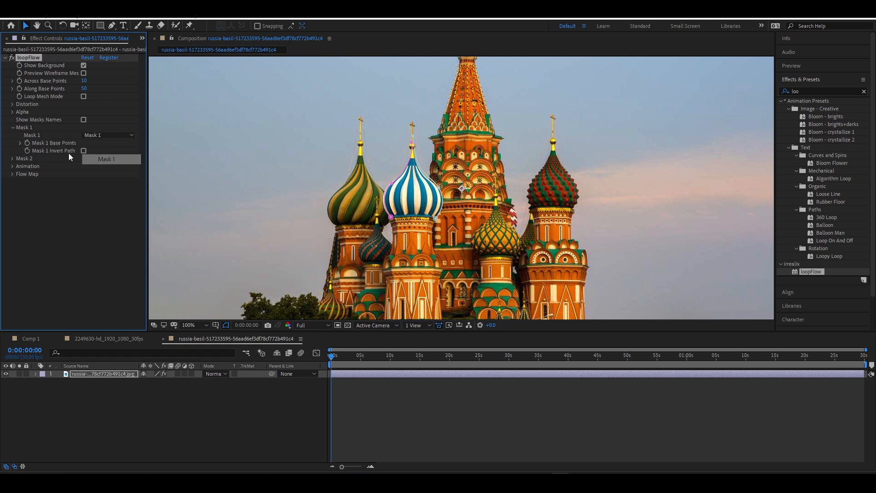
pyautogui.click(12, 159)
pyautogui.click(99, 168)
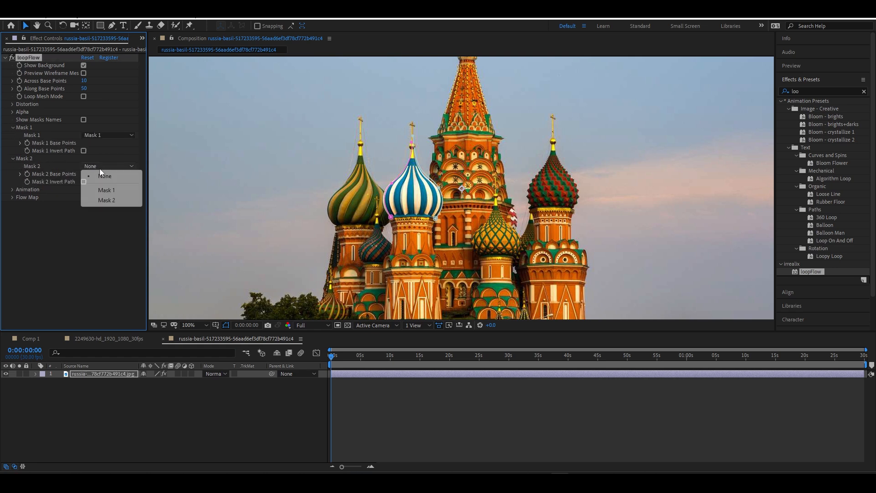
pyautogui.click(119, 199)
# Set the loopFlow Animation Direction to Across for the striped dome and play back the result.
pyautogui.press('space')
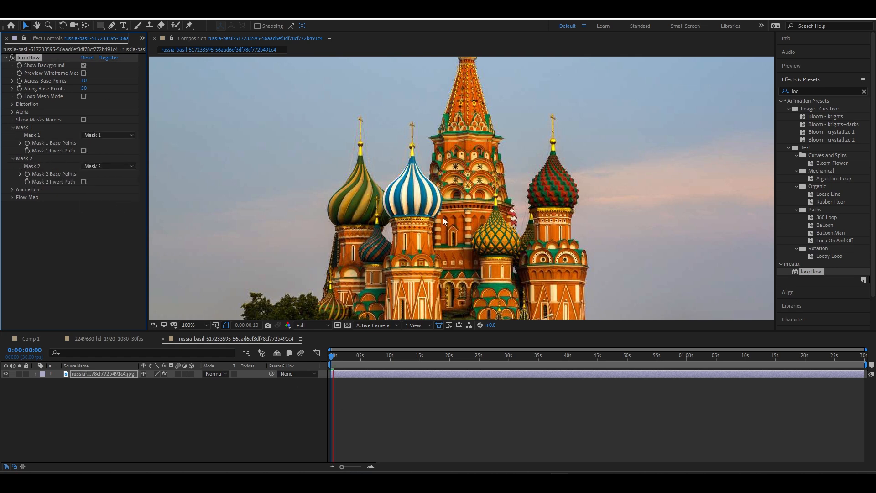
pyautogui.click(342, 365)
pyautogui.click(11, 212)
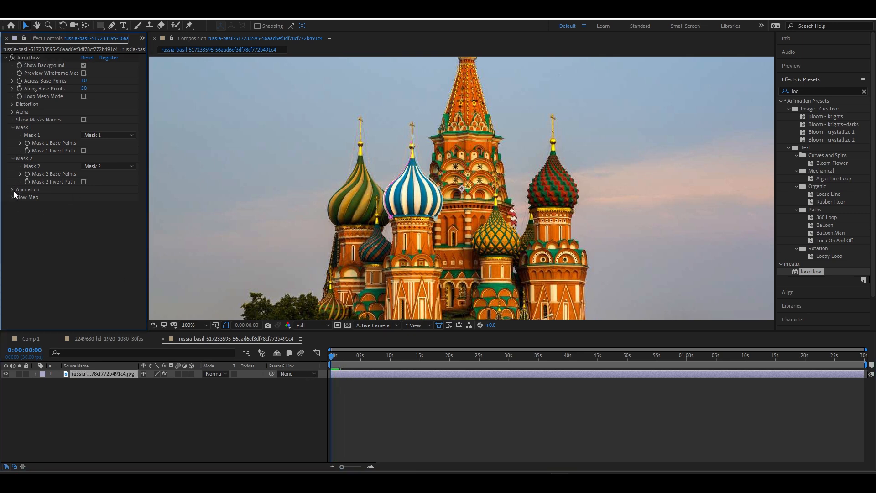
pyautogui.click(12, 189)
pyautogui.click(110, 197)
pyautogui.click(113, 198)
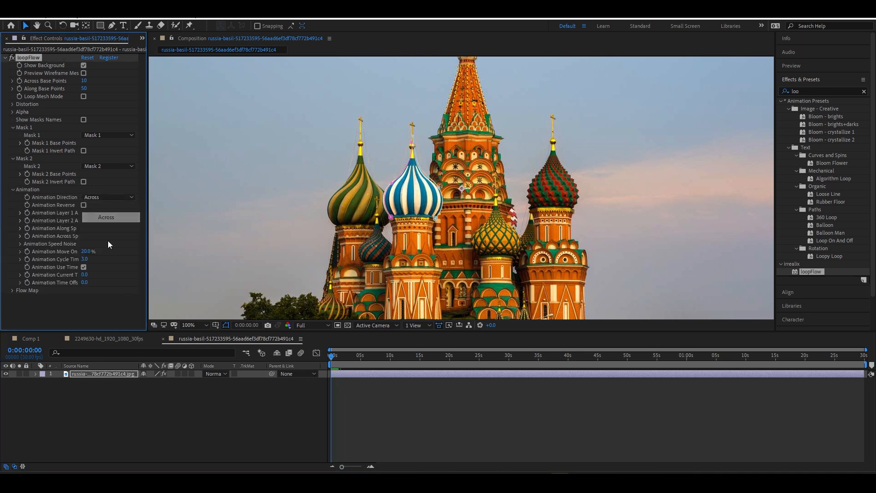
pyautogui.click(404, 407)
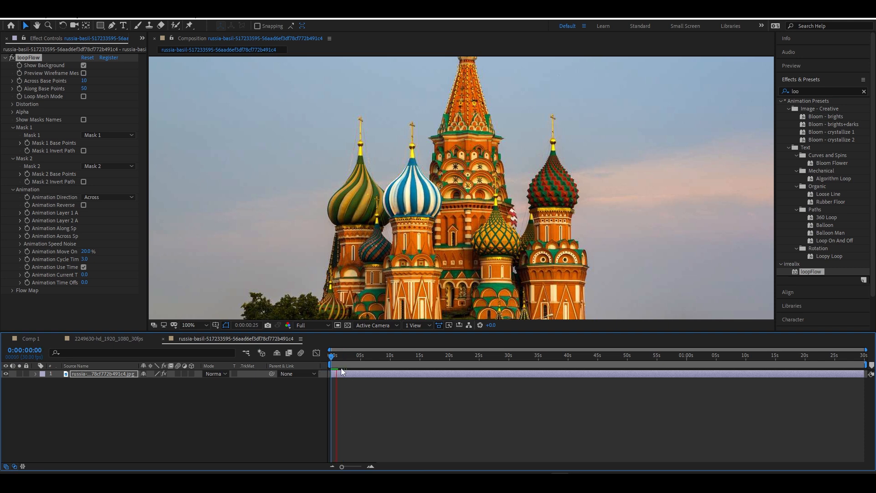
# Raise the Animation Move On value to 100% and preview the dome's stripe movement.
pyautogui.moveTo(85, 251); pyautogui.dragTo(207, 261)
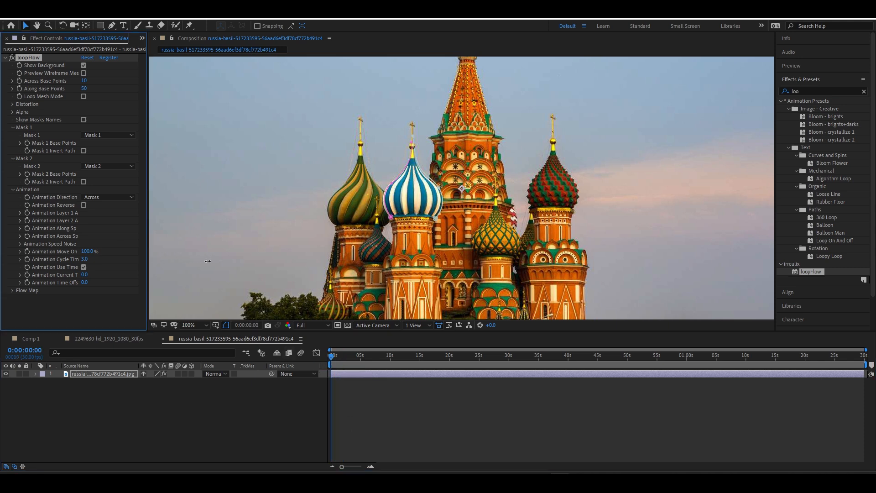
pyautogui.press('space')
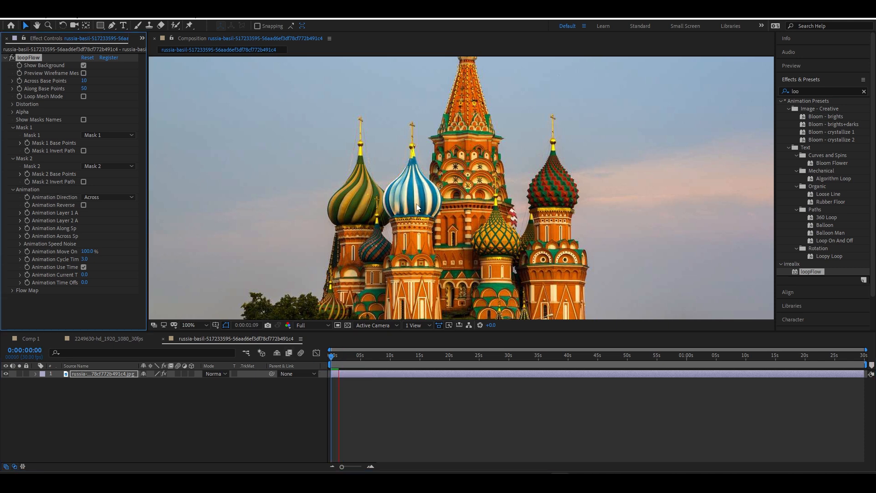
pyautogui.press('space')
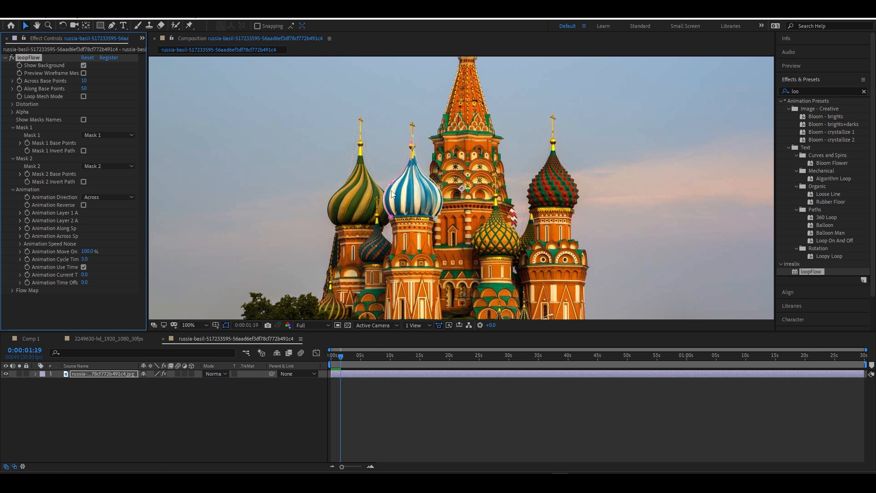
# Shift the side and base points of the dome's left mask path slightly outward and preview the movement.
pyautogui.moveTo(391, 186); pyautogui.dragTo(385, 186)
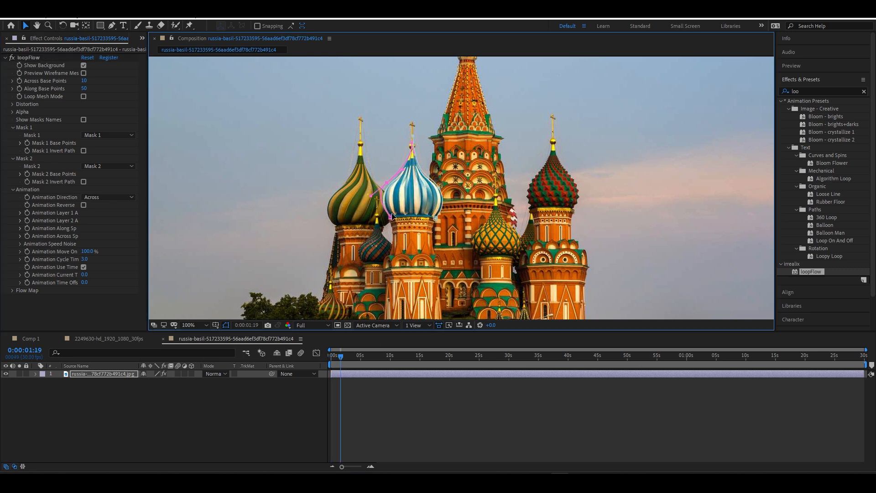
pyautogui.moveTo(391, 219); pyautogui.dragTo(389, 220)
pyautogui.press('space')
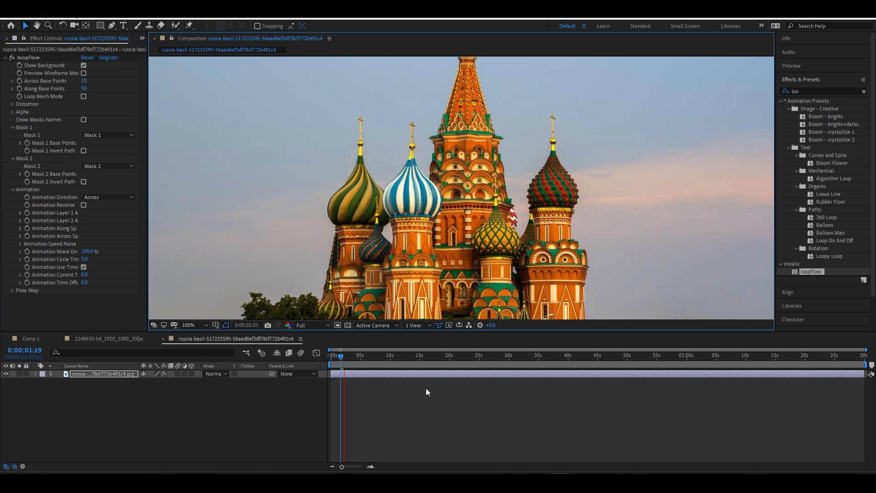
pyautogui.press('space')
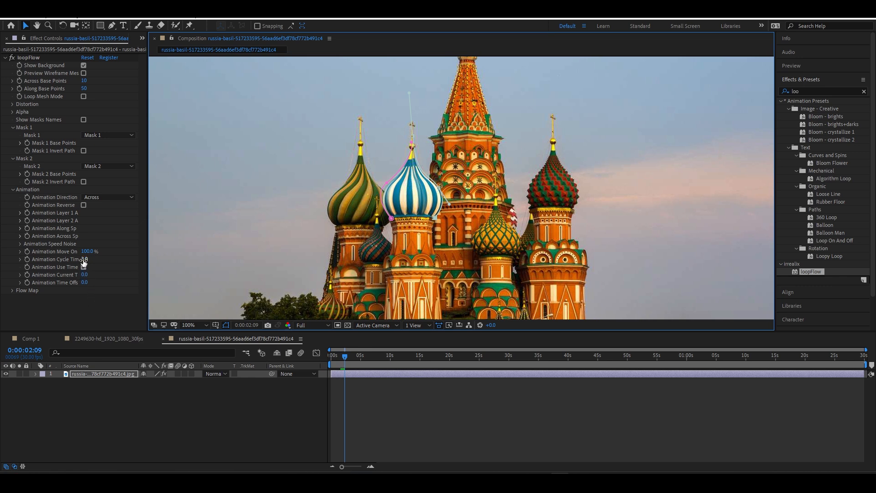
# Try an Animation Cycle Time of 31.8 on the dome's loopFlow, preview it, and return the value to 1.
pyautogui.moveTo(83, 260); pyautogui.dragTo(212, 257)
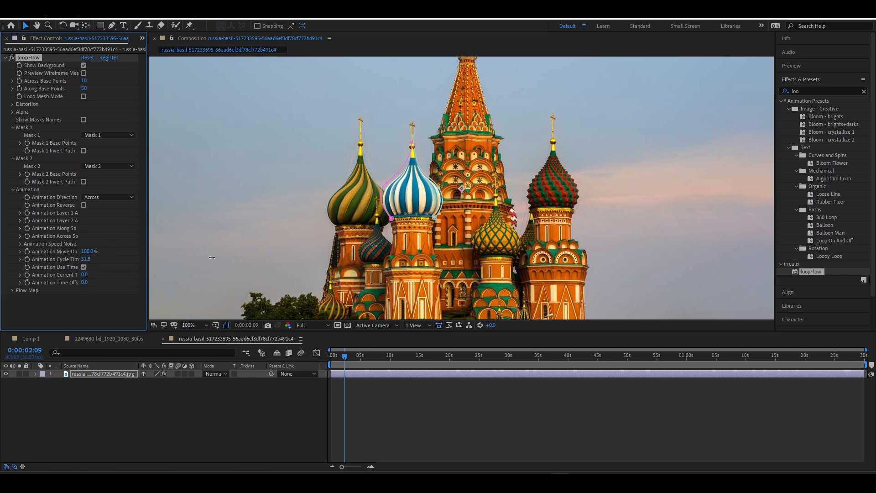
pyautogui.press('space')
pyautogui.click(84, 258)
pyautogui.write('1')
pyautogui.press('Return')
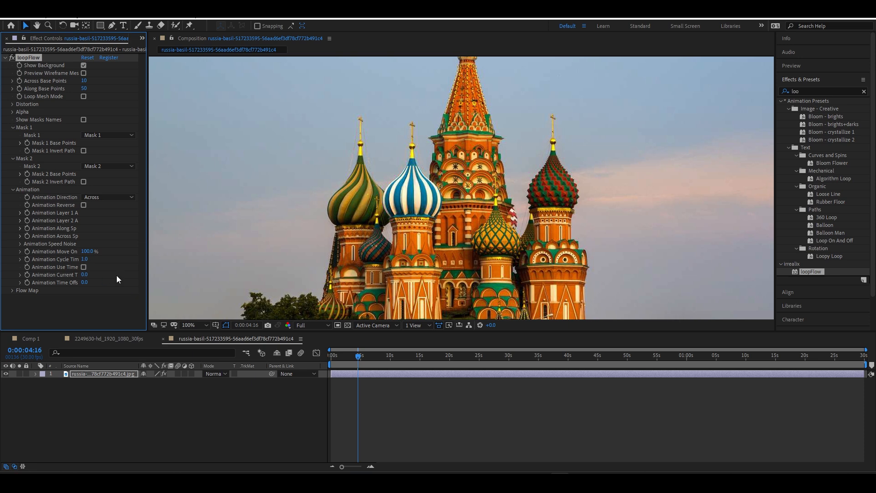
# Turn on the loopFlow Animation Use Time option and preview the dome from the start of the timeline.
pyautogui.click(84, 267)
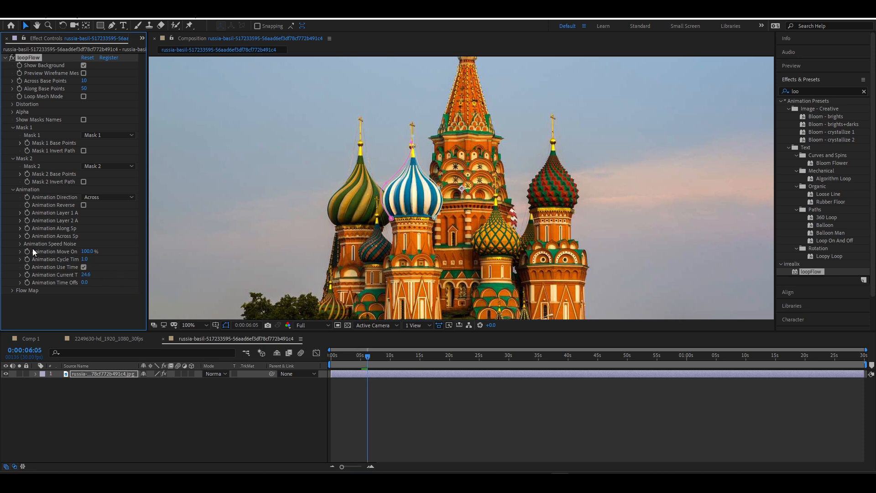
pyautogui.click(327, 359)
pyautogui.press('Home')
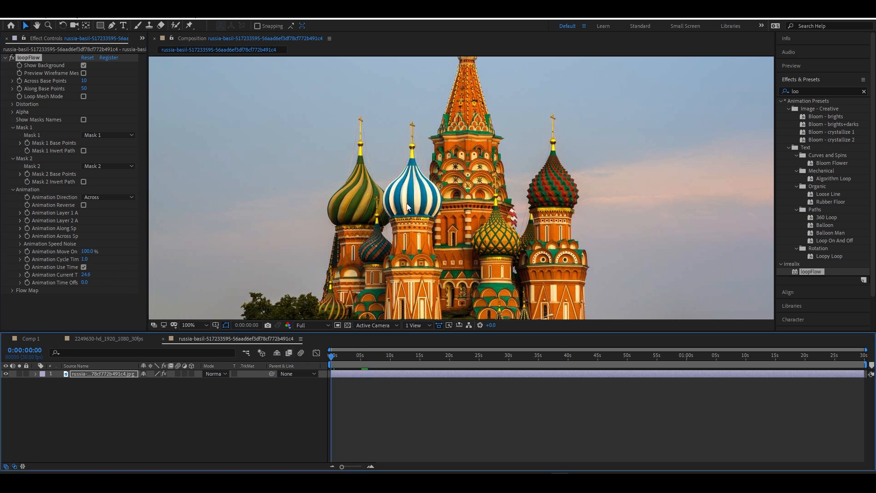
pyautogui.press('space')
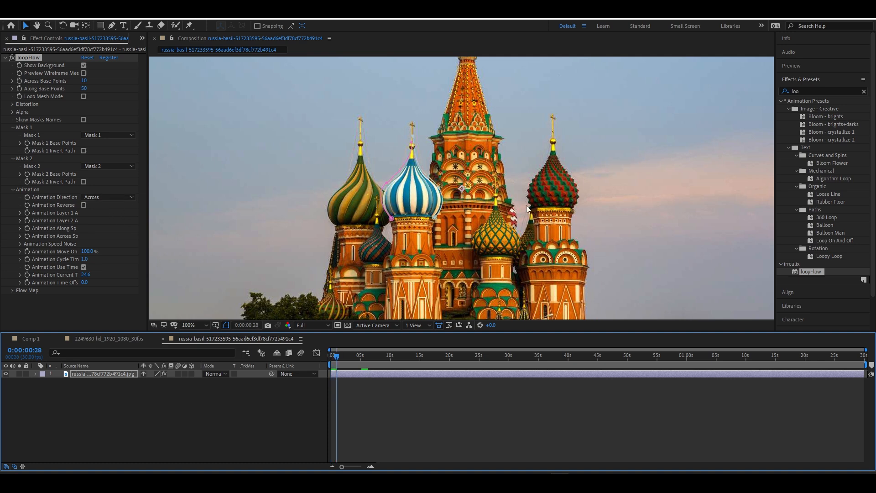
# With the Pen tool, draw two open mask paths on the cathedral layer along the left and right edges of the central spire.
pyautogui.moveTo(532, 274); pyautogui.dragTo(495, 343)
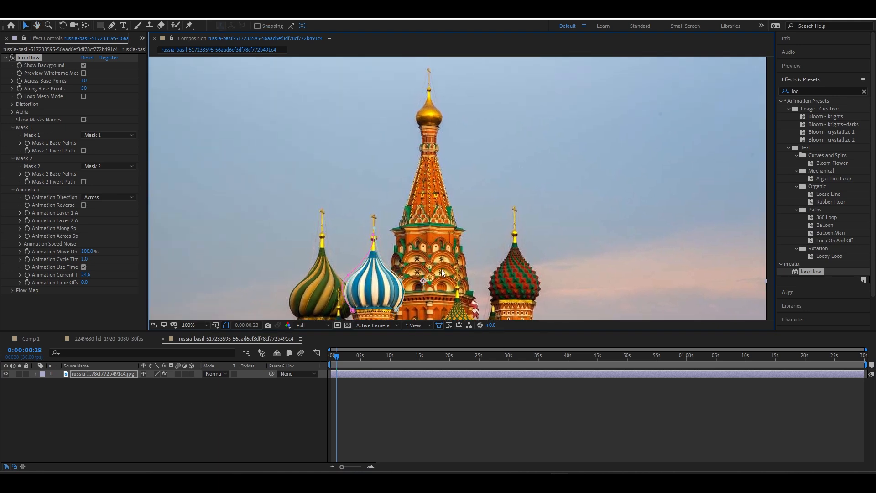
pyautogui.click(452, 397)
pyautogui.click(398, 374)
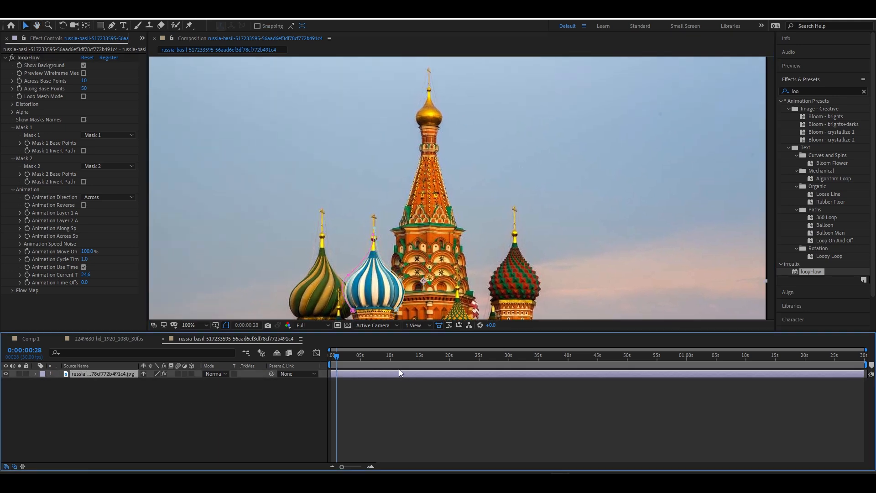
pyautogui.click(4, 58)
pyautogui.click(359, 373)
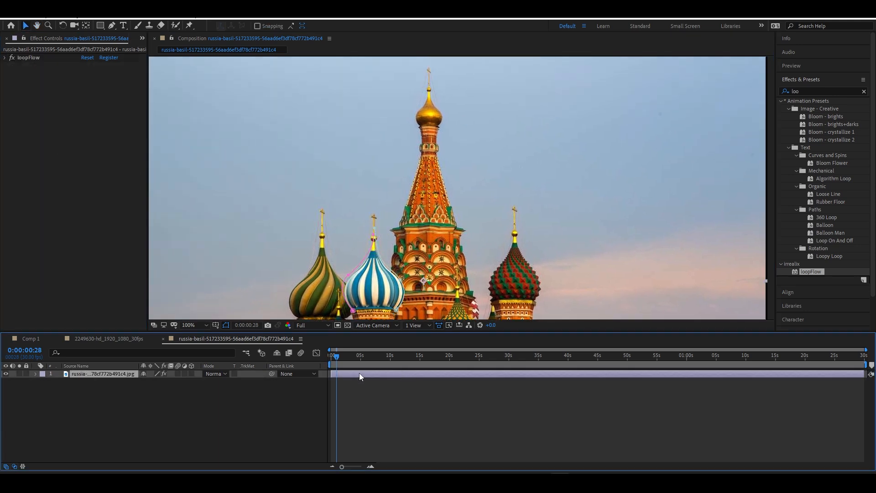
pyautogui.click(112, 25)
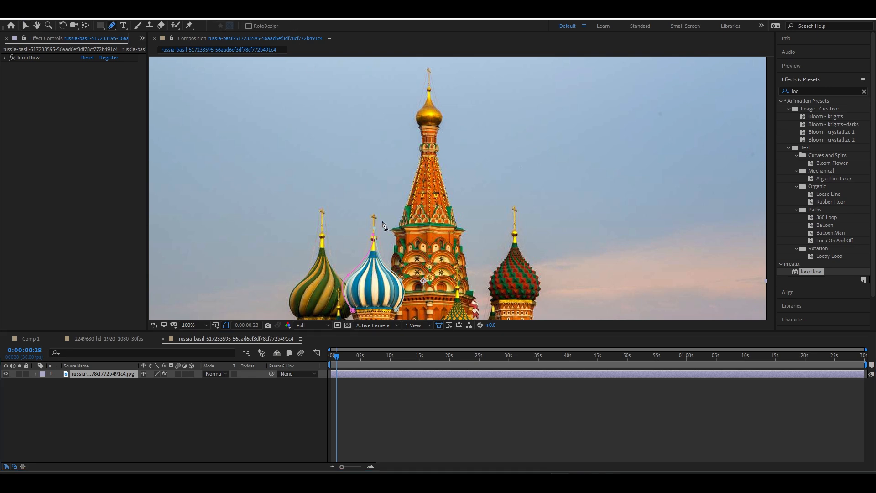
pyautogui.click(401, 224)
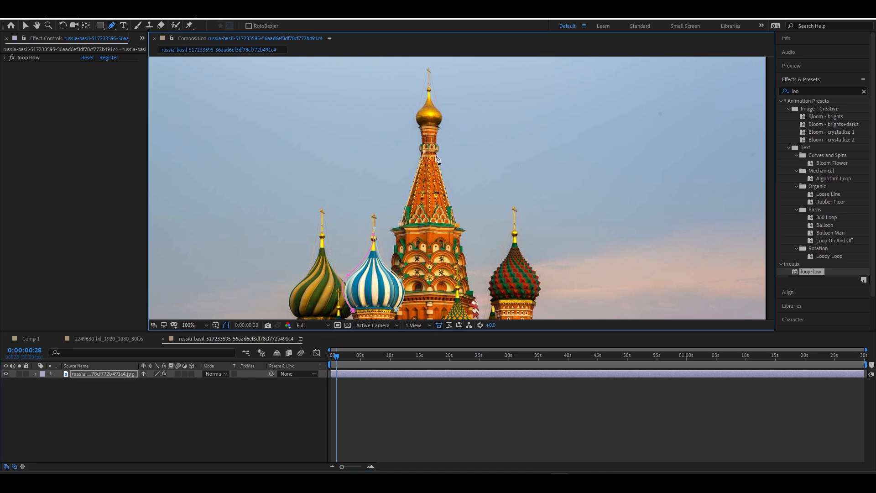
pyautogui.click(435, 374)
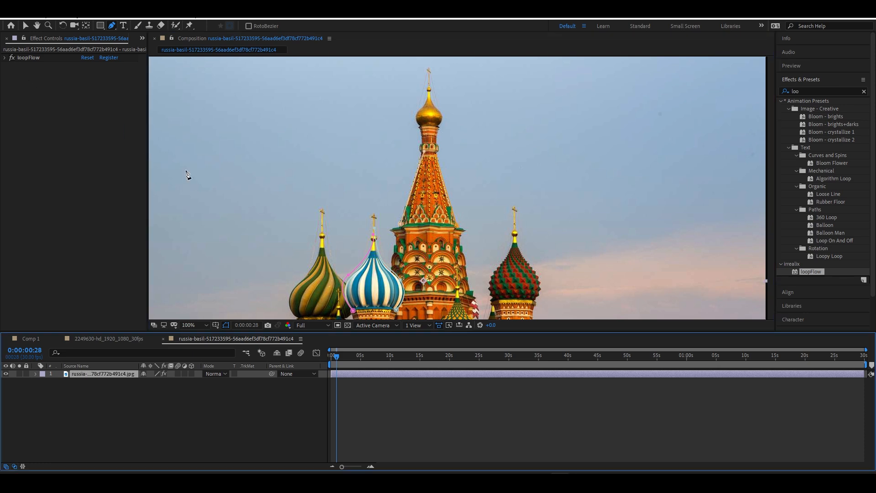
# Apply a second loopFlow effect to the cathedral layer and reveal the layer's mask paths.
pyautogui.moveTo(801, 271); pyautogui.dragTo(547, 373)
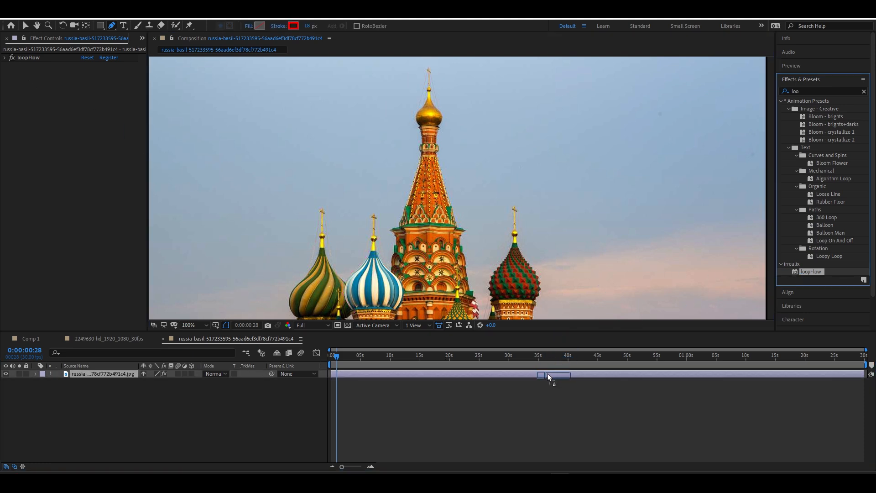
pyautogui.moveTo(547, 373); pyautogui.dragTo(547, 373)
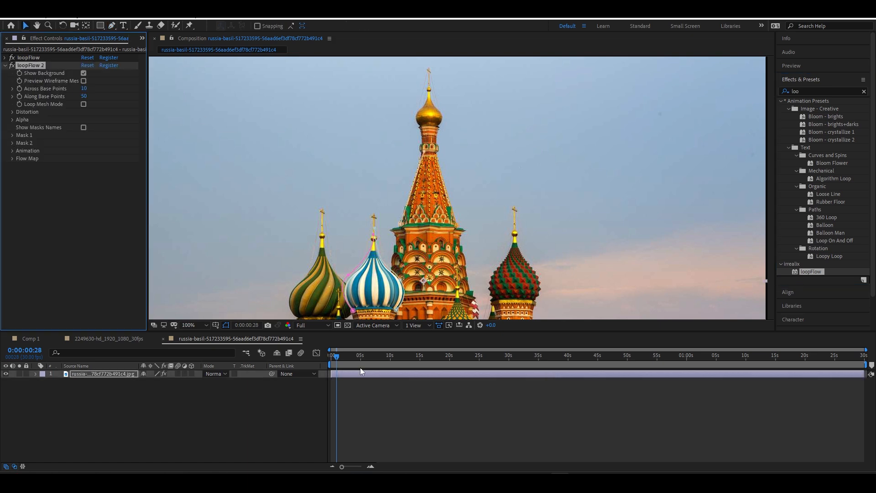
pyautogui.click(92, 374)
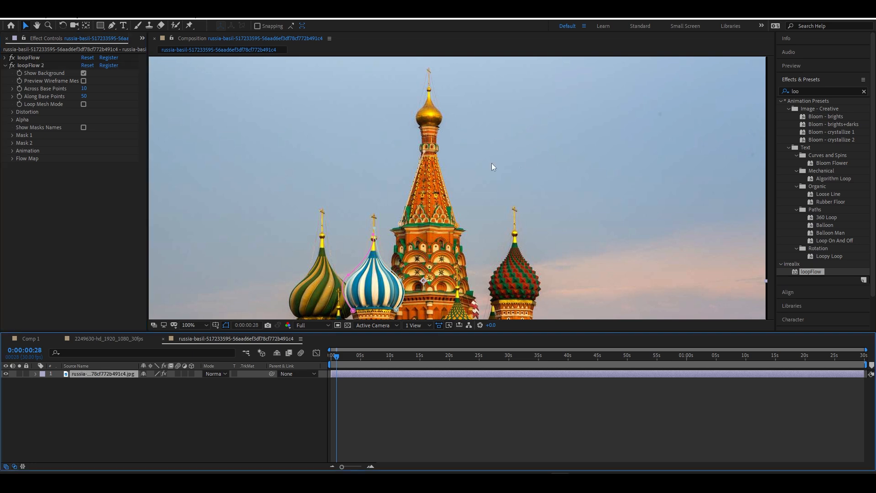
pyautogui.press('m')
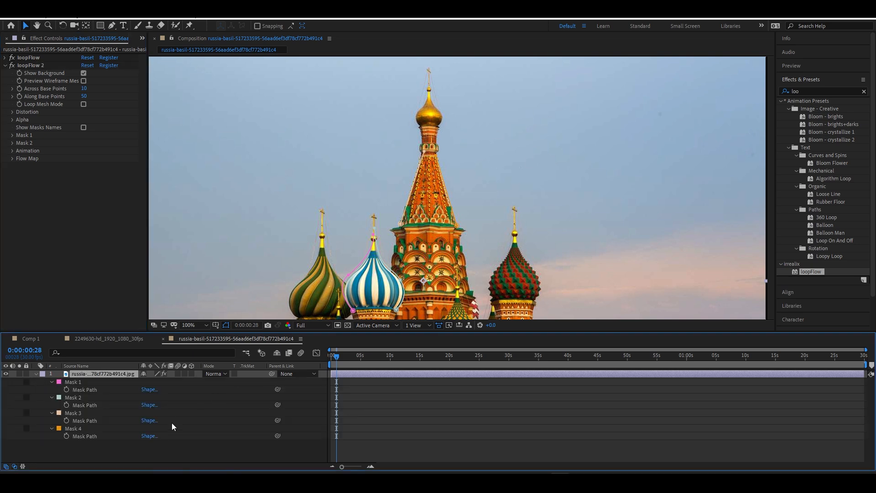
# Assign Mask 3 and Mask 4 to the two mask slots of loopFlow 2 and preview the spire's movement.
pyautogui.click(13, 138)
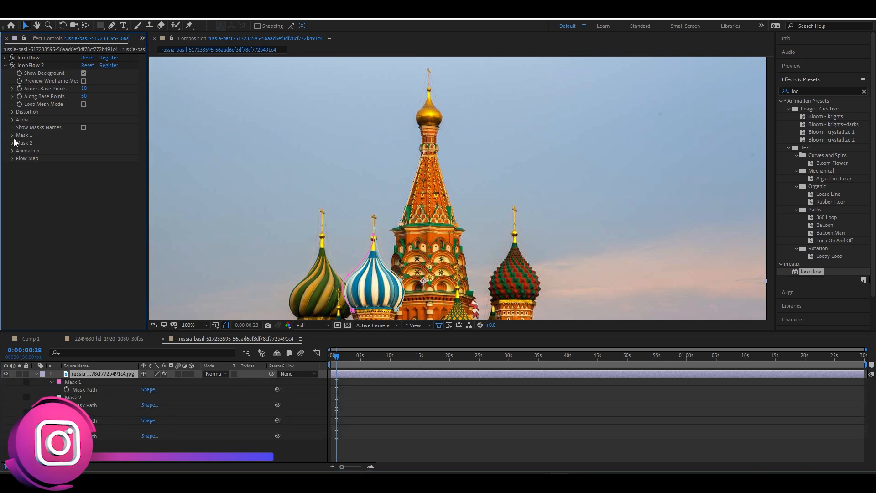
pyautogui.click(12, 136)
pyautogui.click(103, 144)
pyautogui.click(115, 187)
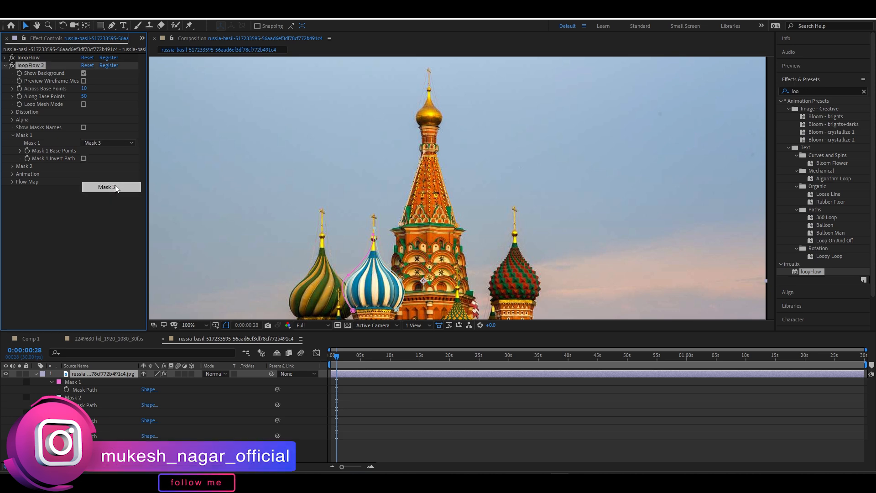
pyautogui.click(12, 166)
pyautogui.click(105, 174)
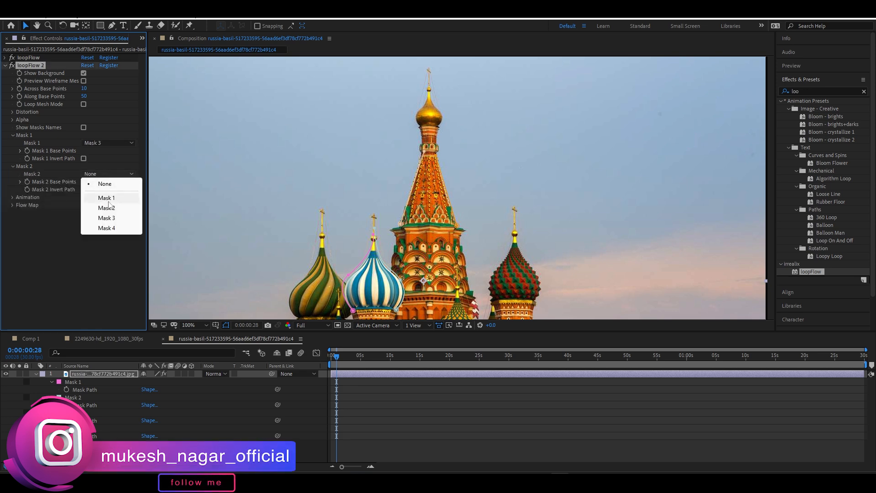
pyautogui.click(107, 228)
pyautogui.press('space')
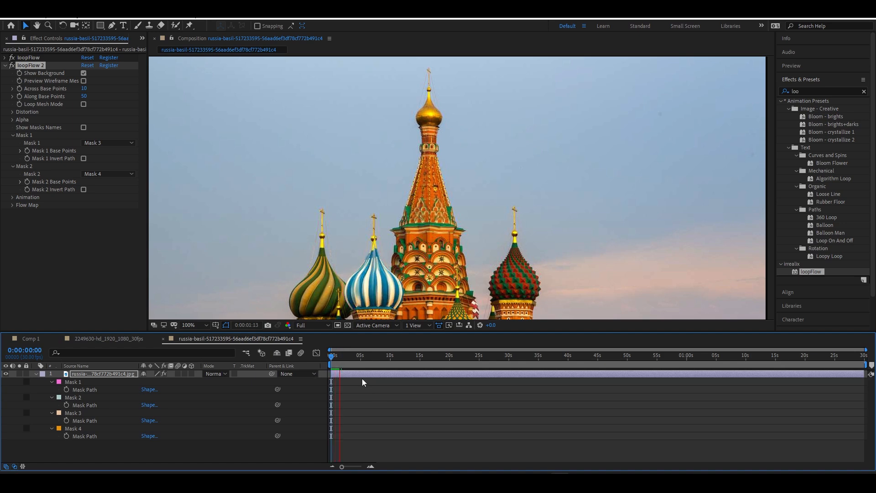
pyautogui.press('space')
# Preview the cathedral animation with both loopFlow effects, showing the whole building in the frame.
pyautogui.scroll(-2, 333, 223)
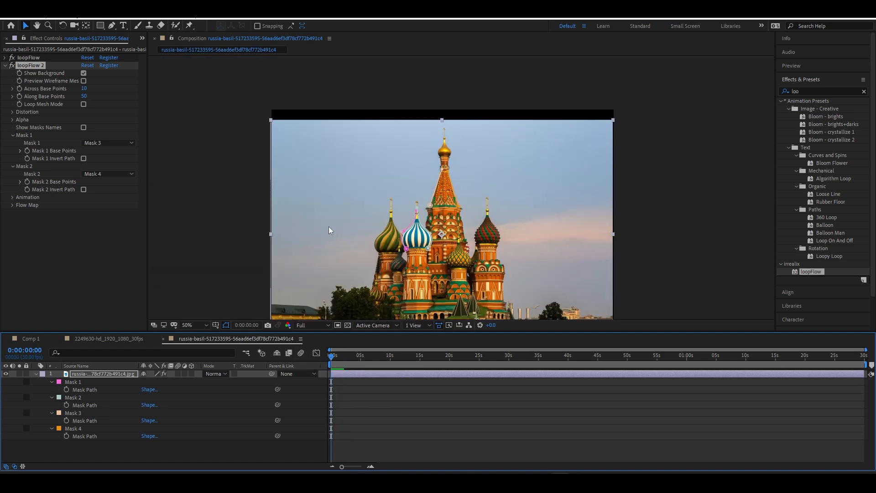
pyautogui.hotkey('ctrl', 'k')
pyautogui.click(242, 235)
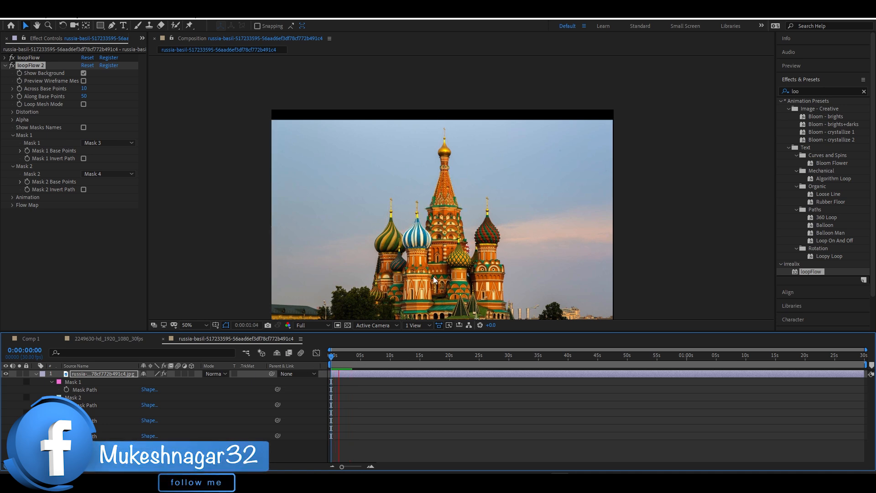
pyautogui.press('space')
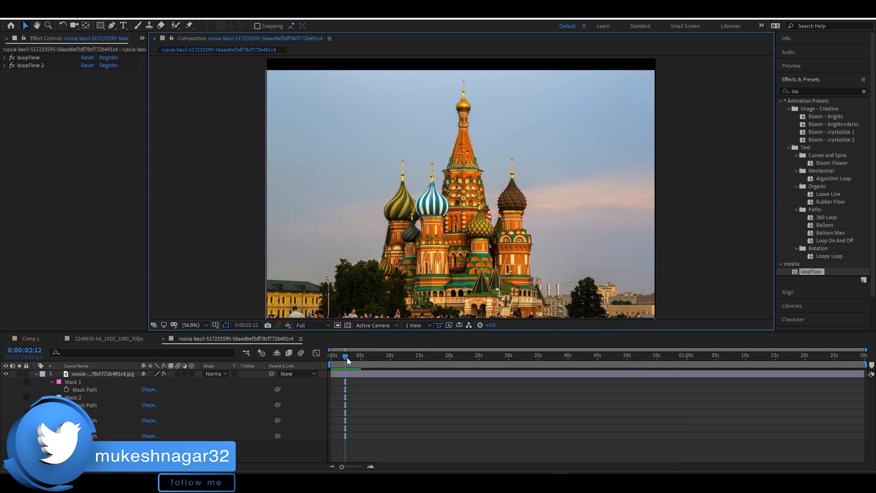
pyautogui.moveTo(346, 357); pyautogui.dragTo(334, 361)
pyautogui.press('space')
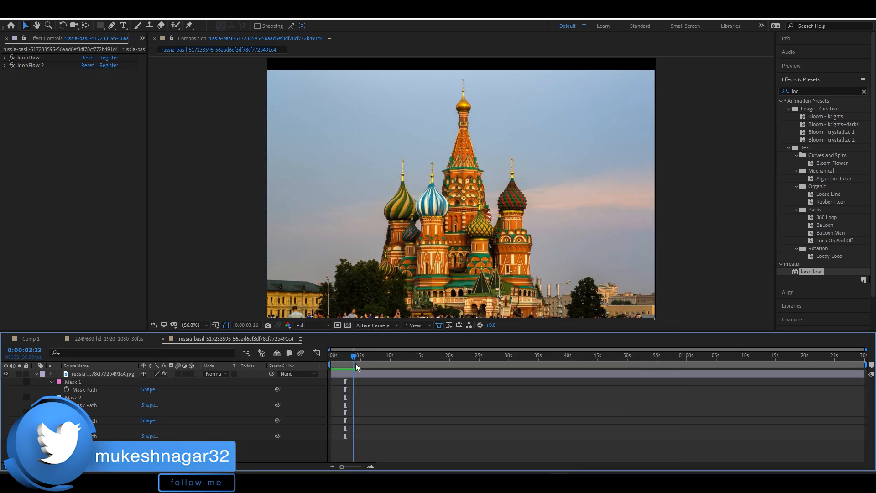
# Clear the effects search, widen the presets list, and browse the custom animation presets including the 01 - Start folder.
pyautogui.press('u')
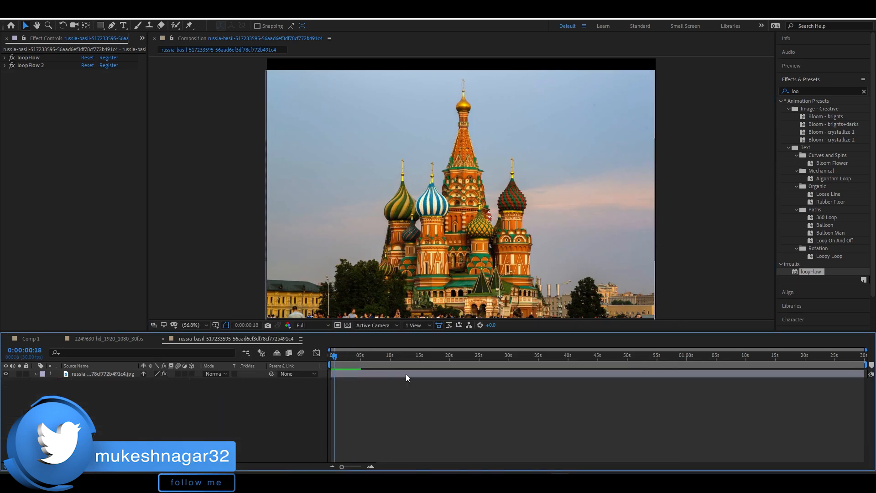
pyautogui.click(864, 91)
pyautogui.click(780, 101)
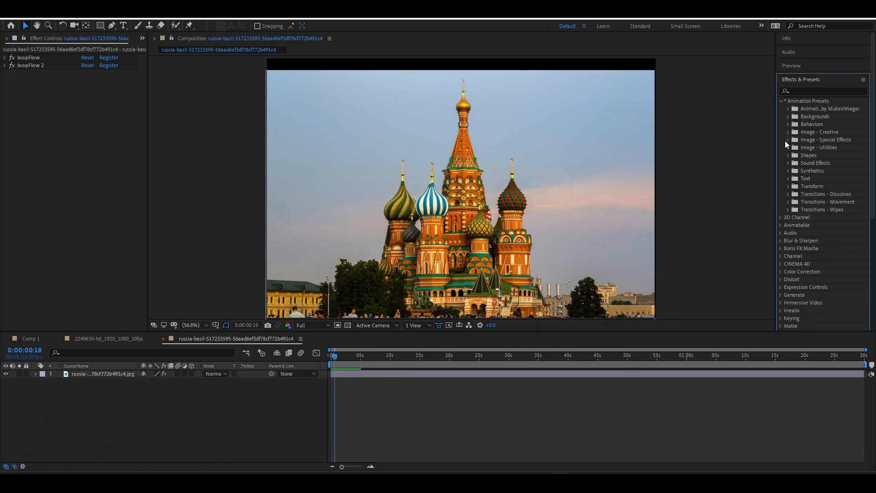
pyautogui.click(788, 109)
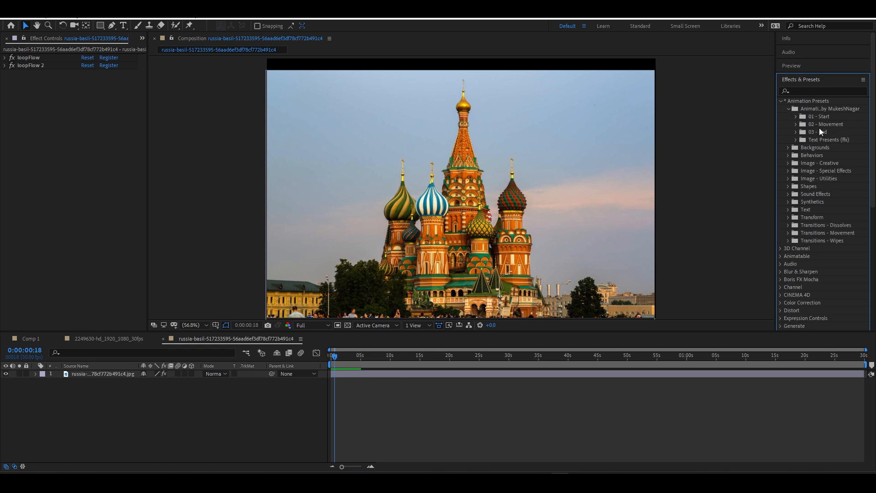
pyautogui.moveTo(775, 168); pyautogui.dragTo(724, 169)
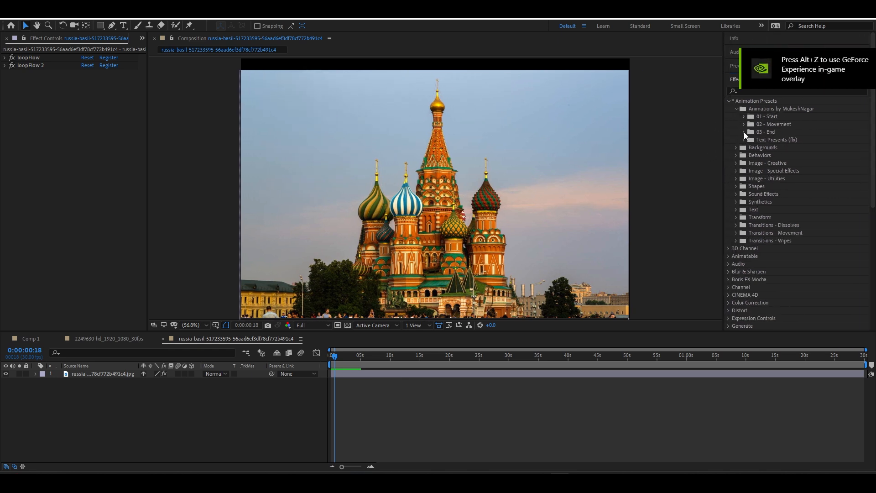
pyautogui.click(743, 116)
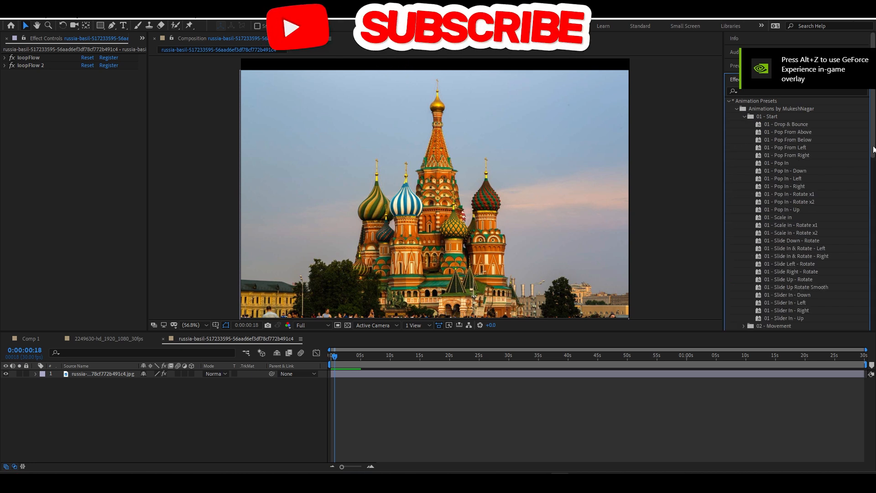
pyautogui.scroll(-10, 872, 151)
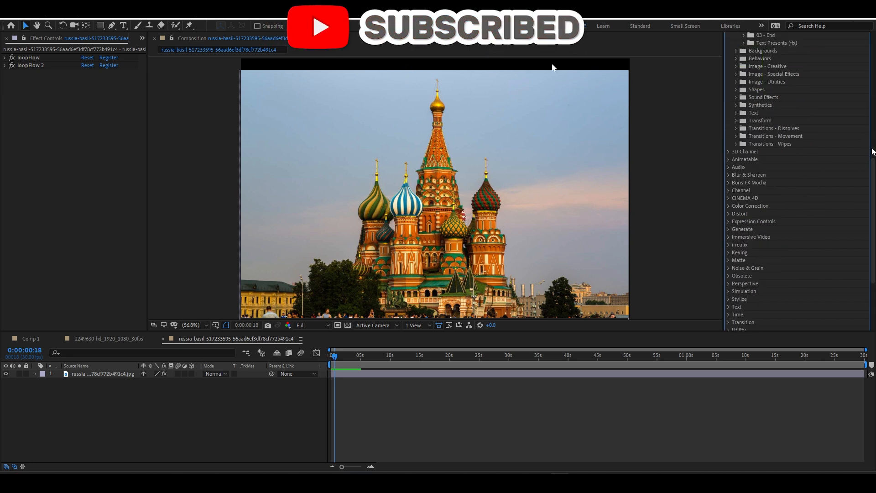
pyautogui.scroll(10, 872, 151)
# Bring up the project's item list and create an empty 1920 x 1080 composition at 30 fps.
pyautogui.click(122, 94)
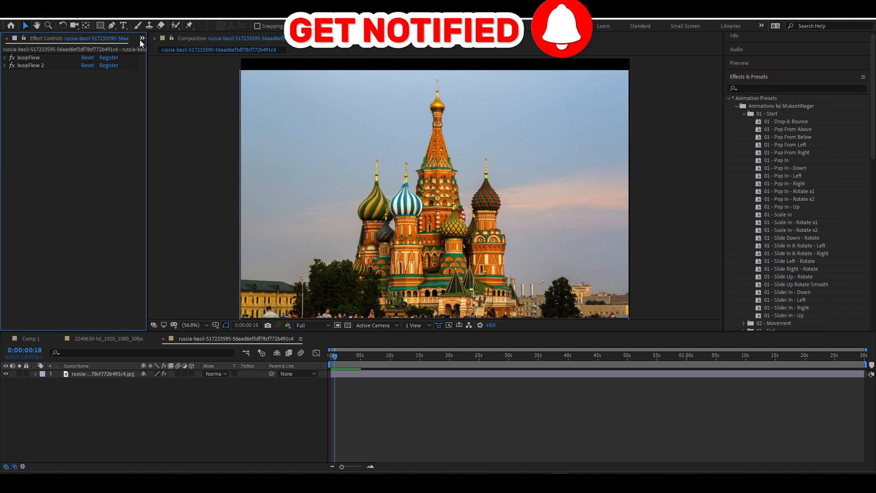
pyautogui.click(141, 40)
pyautogui.click(140, 57)
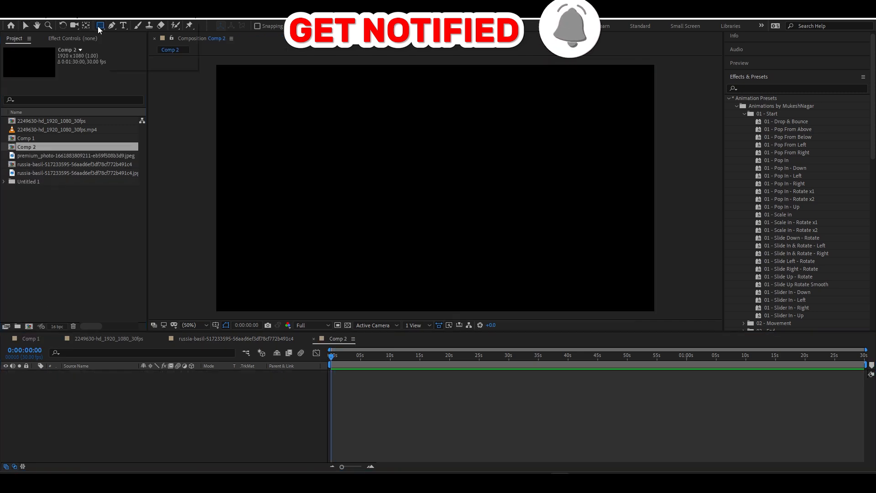
pyautogui.moveTo(100, 25); pyautogui.dragTo(141, 49)
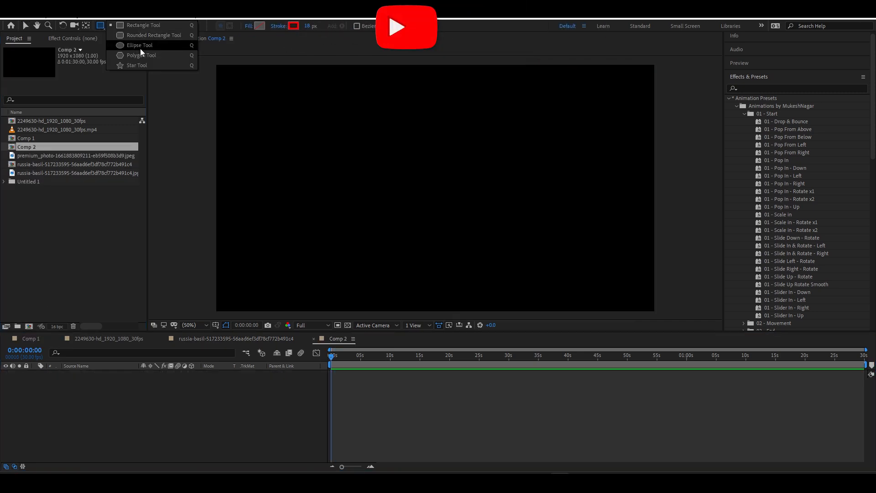
pyautogui.click(140, 48)
pyautogui.click(93, 259)
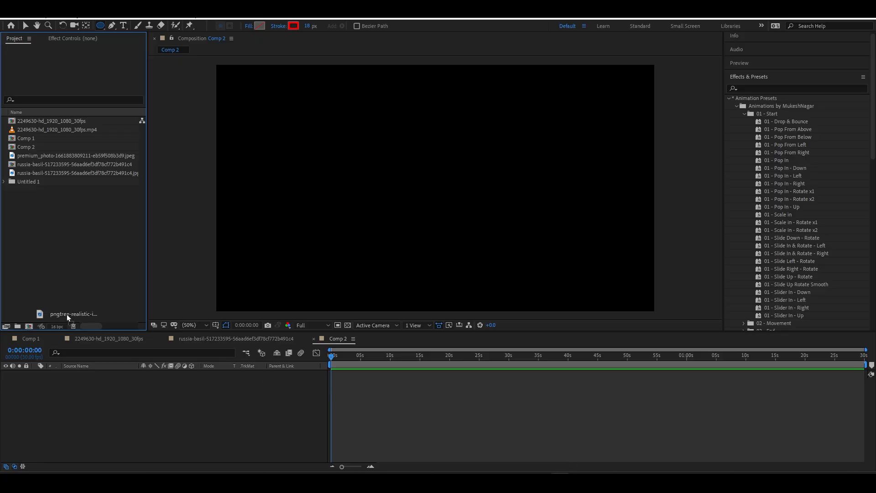
# Import the isolated basketball PNG into the project and add it as a layer in Comp 2.
pyautogui.moveTo(67, 314); pyautogui.dragTo(73, 275)
pyautogui.moveTo(46, 159); pyautogui.dragTo(170, 431)
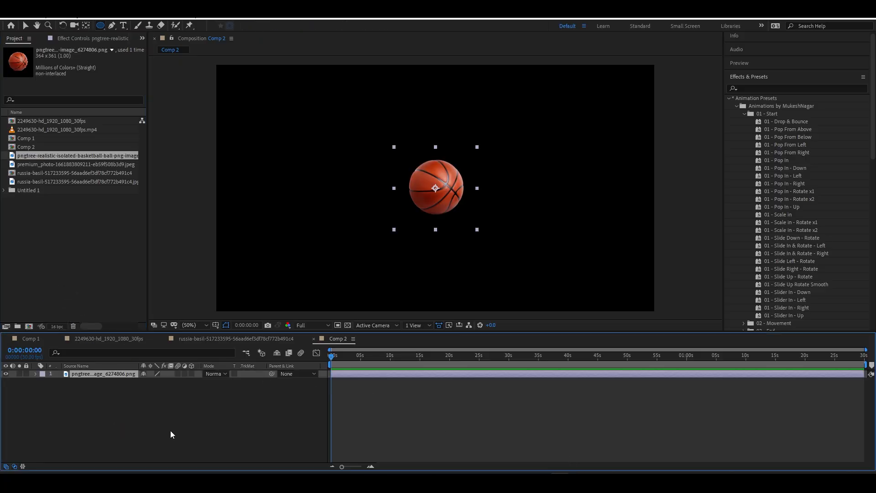
# Move the basketball straight down until it rests on the bottom edge of the composition frame.
pyautogui.press('v')
pyautogui.moveTo(441, 238); pyautogui.dragTo(438, 309)
pyautogui.click(338, 374)
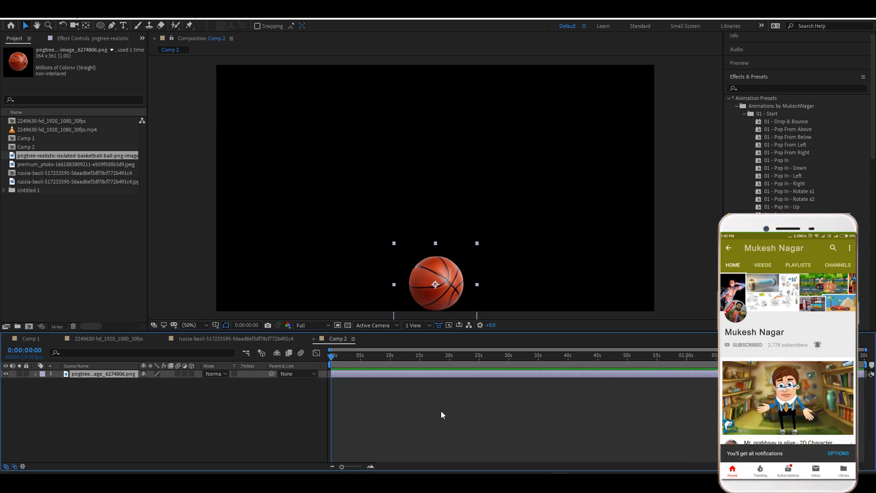
# Apply the 01 - Drop & Bounce preset to the basketball layer and preview the animation.
pyautogui.click(786, 122)
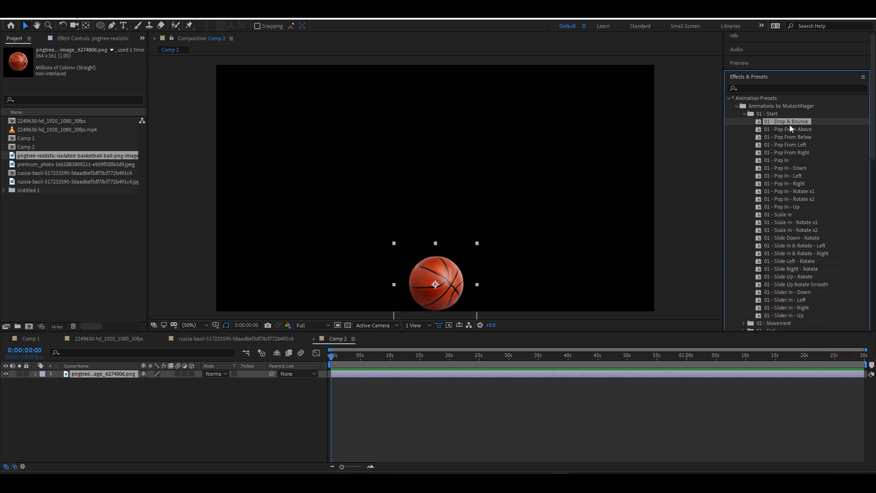
pyautogui.doubleClick(788, 123)
pyautogui.click(426, 434)
pyautogui.press('space')
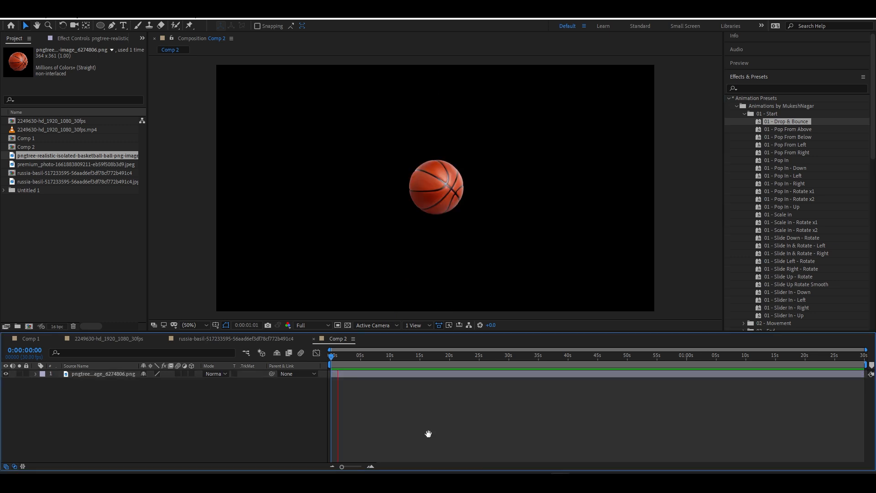
# Select all the basketball's Position keyframes and shift the motion path down until the ball lands on the frame's bottom edge, previewing from the start.
pyautogui.click(389, 372)
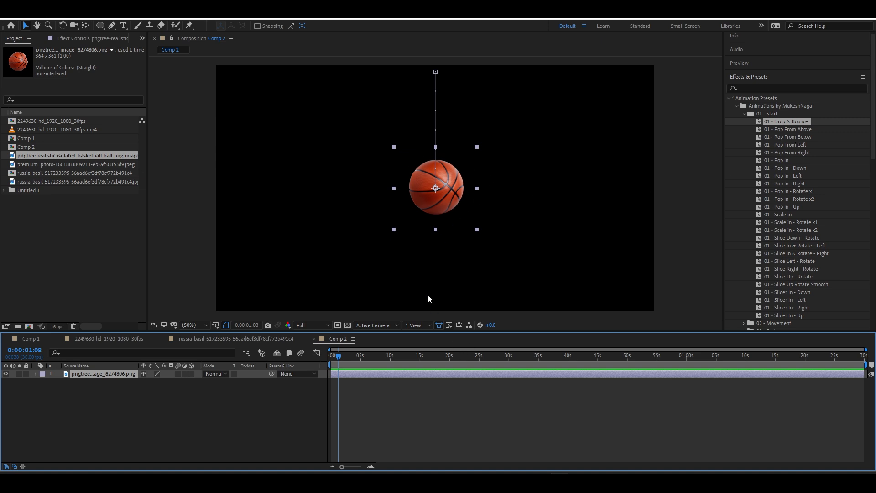
pyautogui.press('u')
pyautogui.press('j')
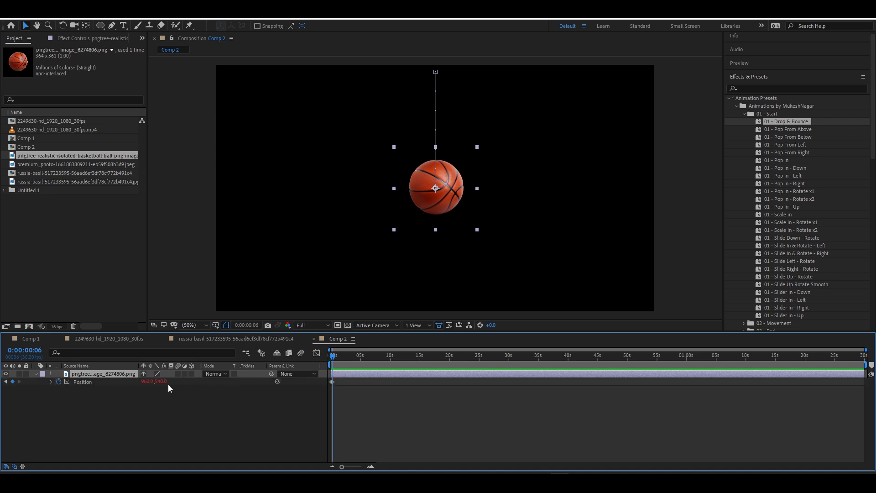
pyautogui.click(86, 382)
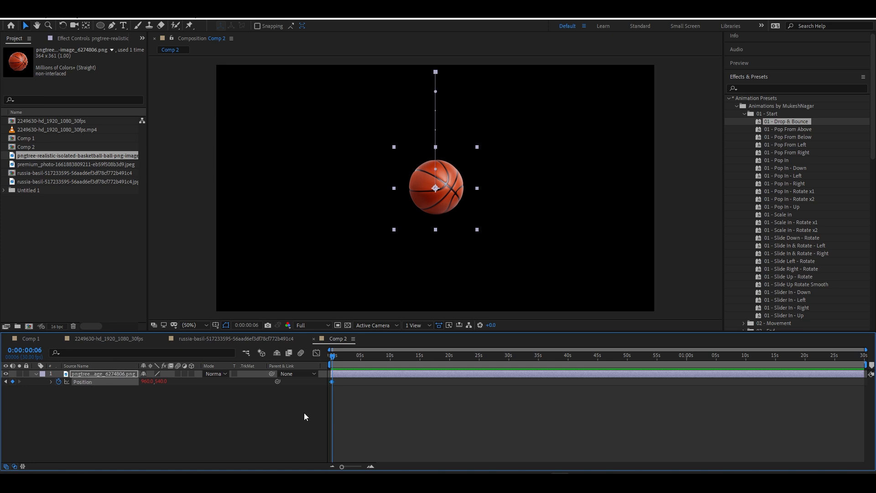
pyautogui.moveTo(430, 224); pyautogui.dragTo(450, 304)
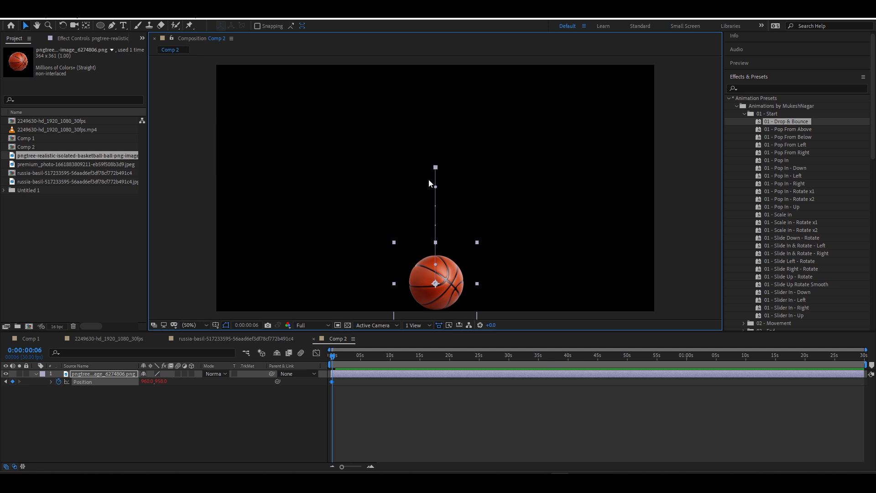
pyautogui.click(378, 432)
pyautogui.press('Home')
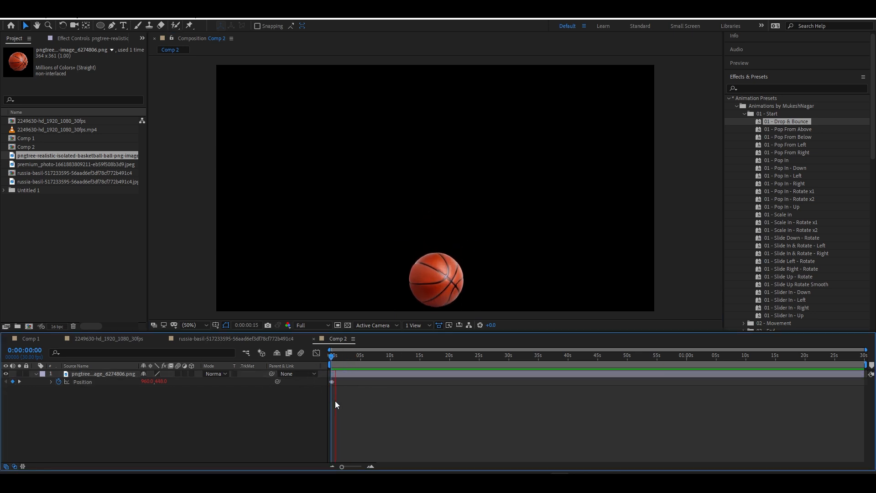
# Examine the basketball layer's Scale property and play the composition from the start.
pyautogui.press('s')
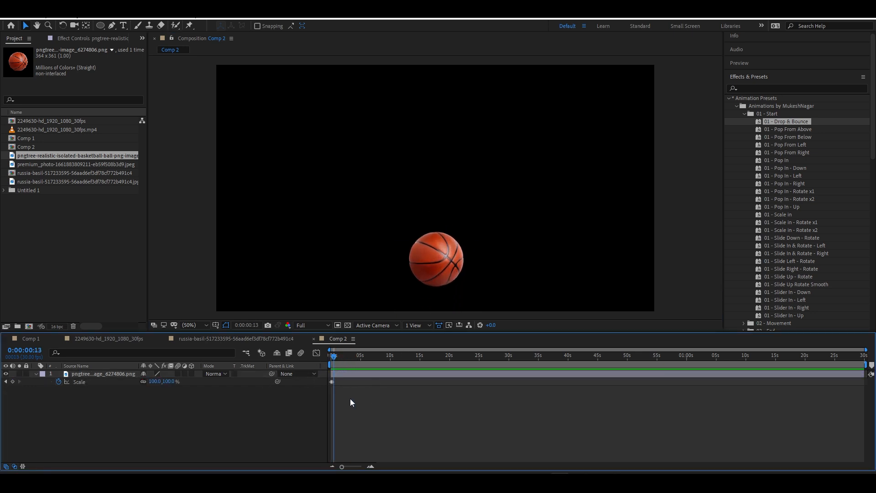
pyautogui.press('Home')
pyautogui.click(13, 381)
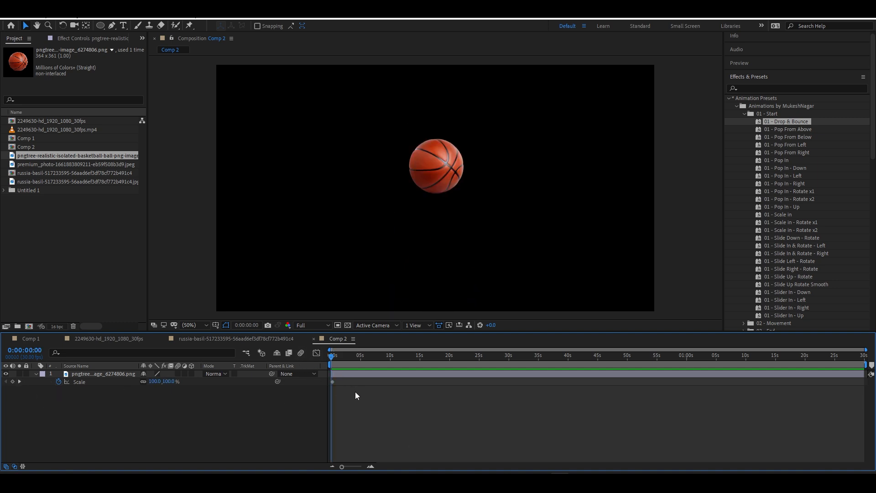
pyautogui.press('space')
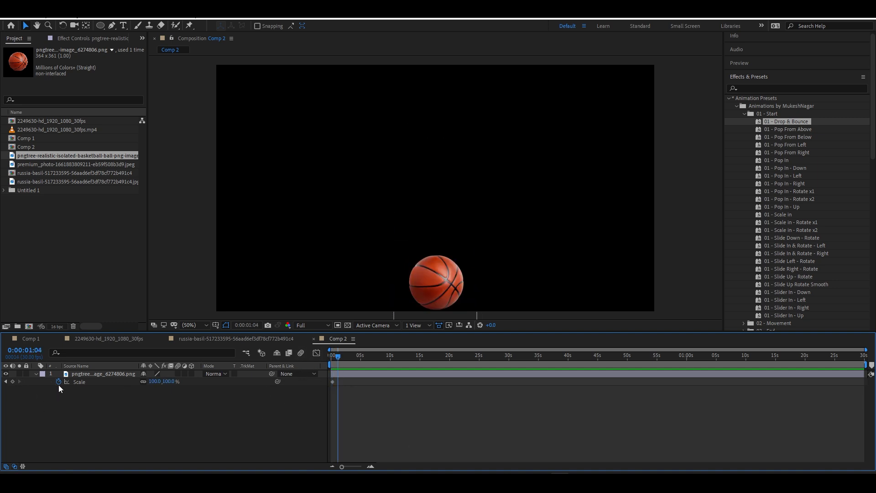
# Examine the basketball's Position keyframes at a larger time scale and preview the drop from the start.
pyautogui.press('Home')
pyautogui.press('p')
pyautogui.press('space')
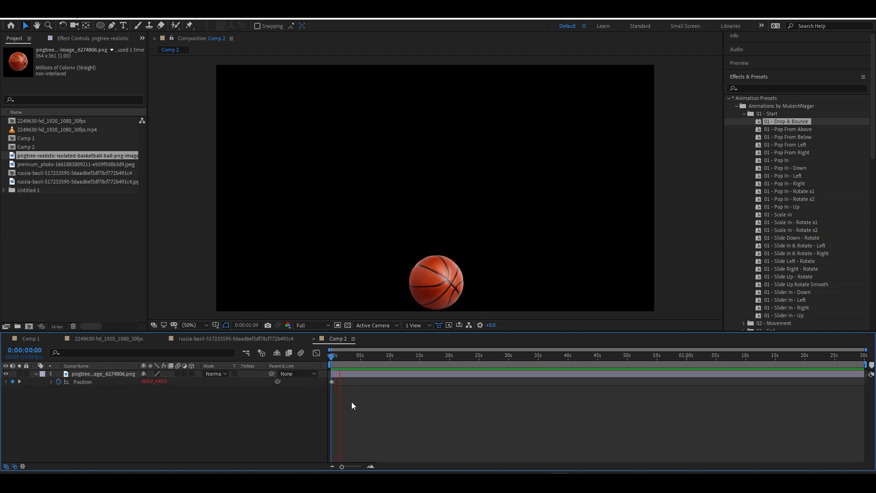
pyautogui.press('space')
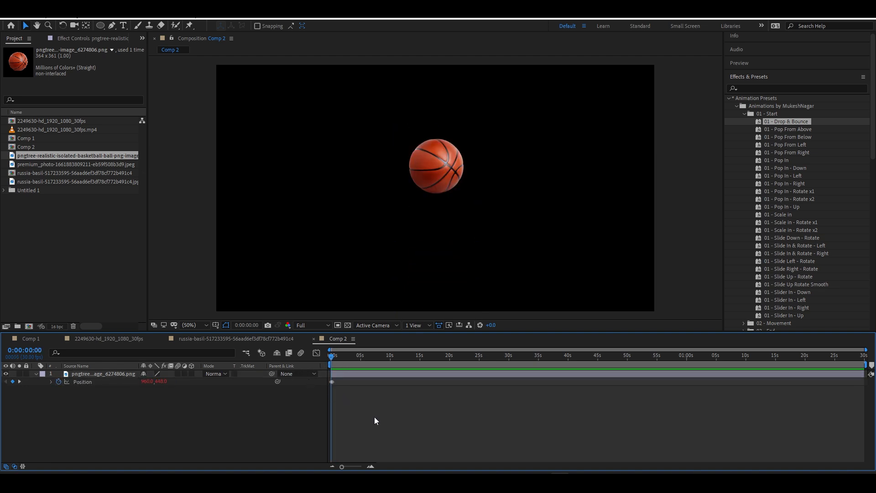
pyautogui.press('=')
pyautogui.press('=')
pyautogui.press('=')
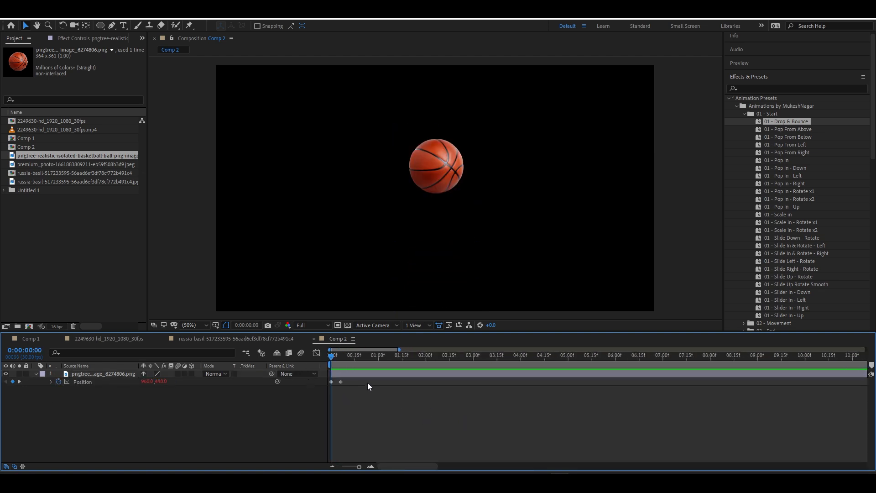
pyautogui.press('space')
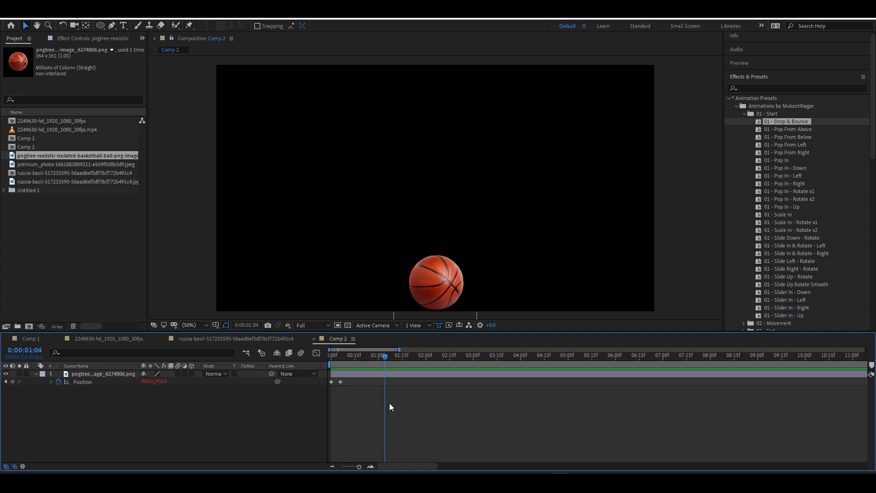
# Examine the full bounce expression on the basketball's Position property in an enlarged timeline and collapse its transform properties.
pyautogui.click(385, 371)
pyautogui.press('e')
pyautogui.press('e')
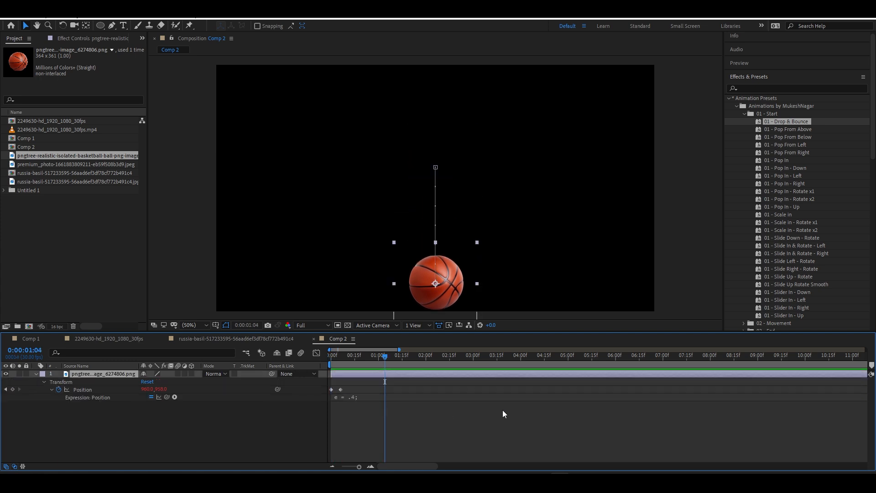
pyautogui.click(476, 399)
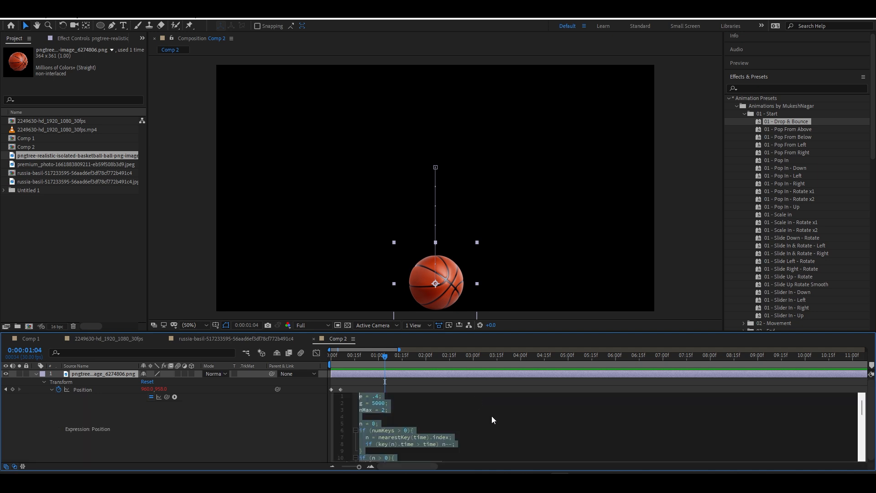
pyautogui.moveTo(502, 332); pyautogui.dragTo(502, 172)
pyautogui.click(503, 178)
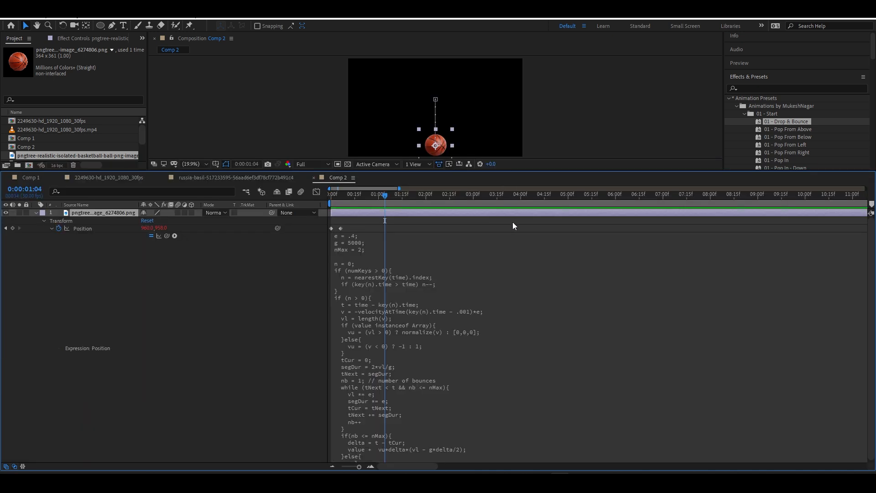
pyautogui.moveTo(511, 170); pyautogui.dragTo(545, 323)
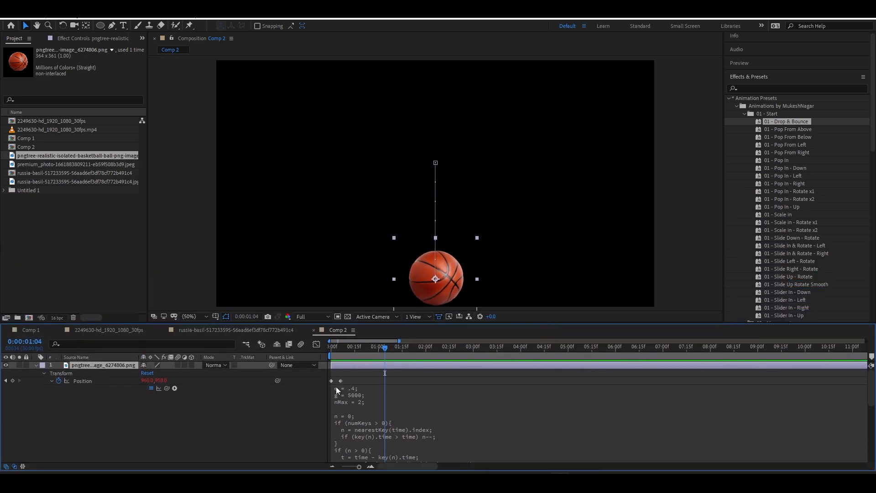
pyautogui.click(45, 373)
pyautogui.click(184, 404)
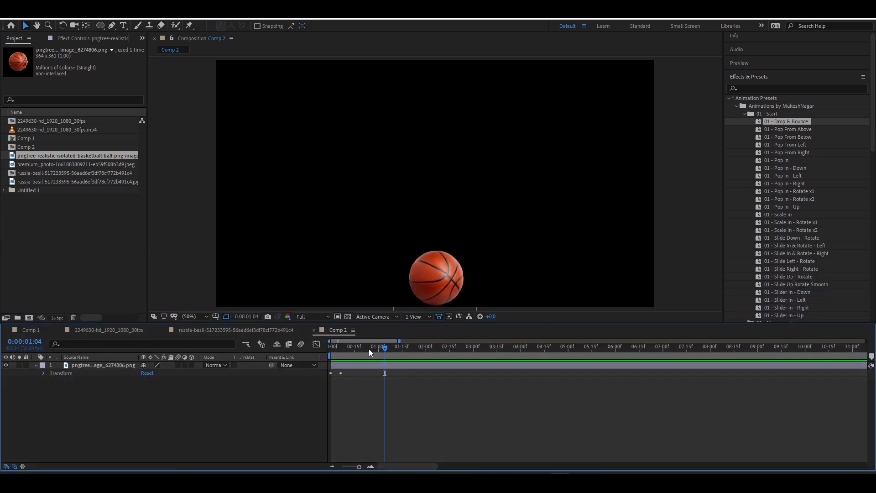
# Return to the start with only the basketball's Position keyframes shown and preview the bounce.
pyautogui.moveTo(369, 349); pyautogui.dragTo(339, 366)
pyautogui.click(341, 363)
pyautogui.press('p')
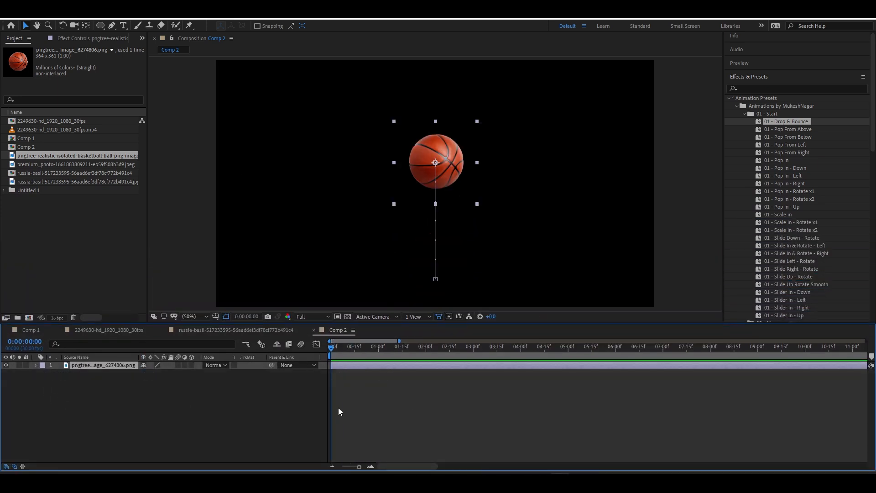
pyautogui.click(347, 395)
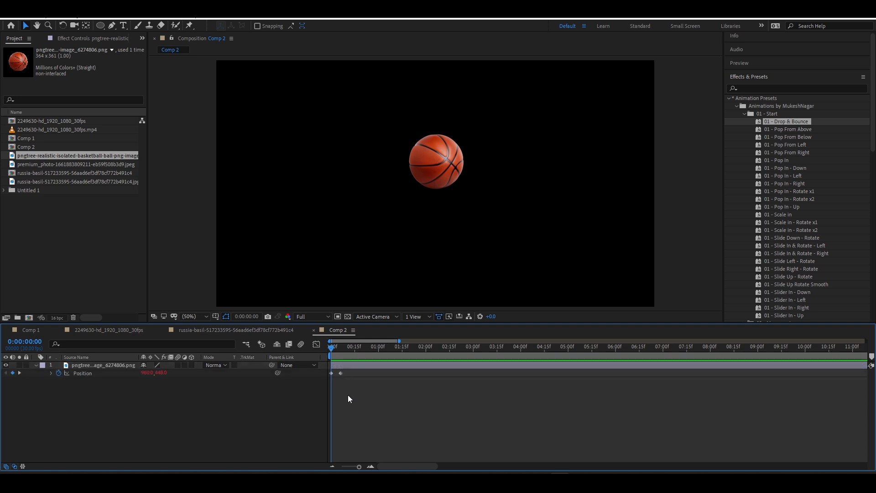
pyautogui.press('space')
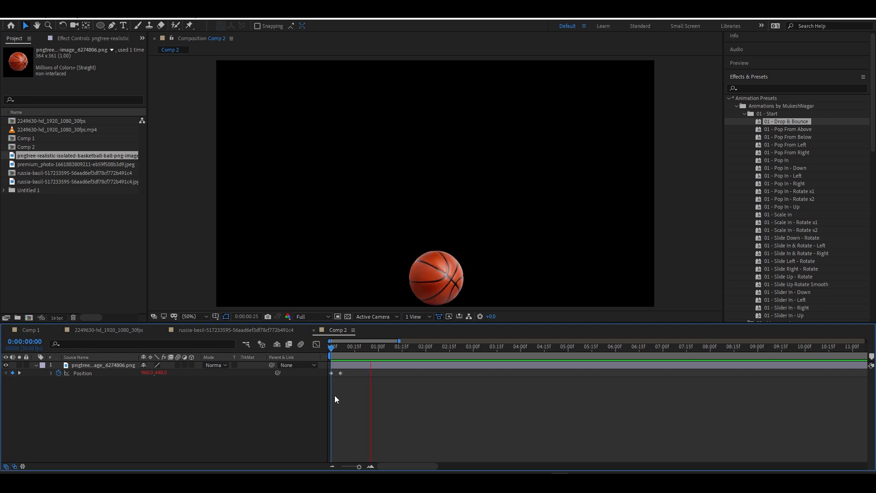
pyautogui.press('space')
# Move the basketball's second Position keyframe out to about frame 21 and preview the drop.
pyautogui.moveTo(341, 373); pyautogui.dragTo(364, 373)
pyautogui.press('space')
pyautogui.press('space')
pyautogui.press('space')
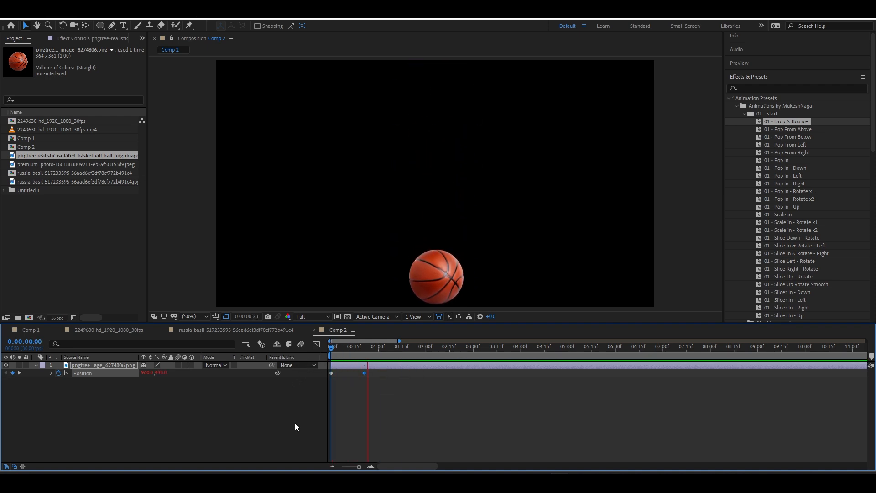
pyautogui.press('space')
# Move the basketball's second Position keyframe to about frame 3, preview the drop, and return to the start.
pyautogui.moveTo(364, 374); pyautogui.dragTo(335, 374)
pyautogui.press('space')
pyautogui.press('space')
pyautogui.press('Home')
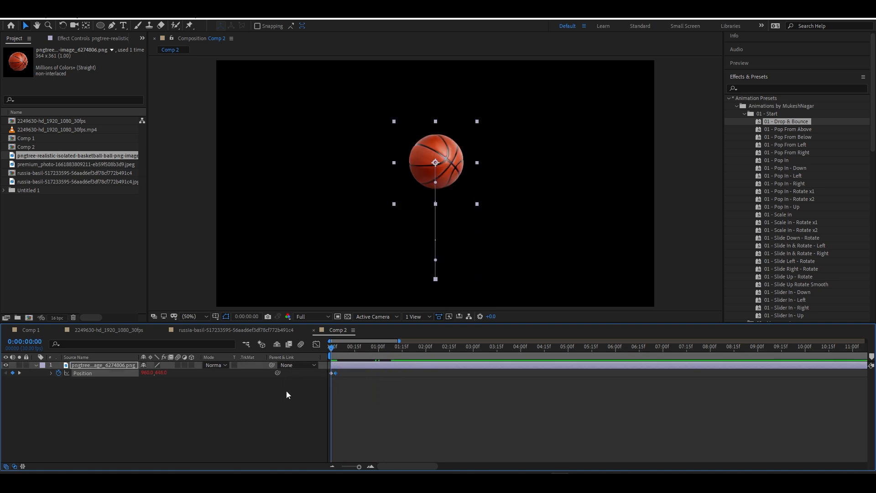
# Set the time to 0:00:01:23 and add a second basketball layer without keyframes at the composition's center.
pyautogui.click(414, 346)
pyautogui.hotkey('ctrl', 'd')
pyautogui.moveTo(450, 287); pyautogui.dragTo(450, 192)
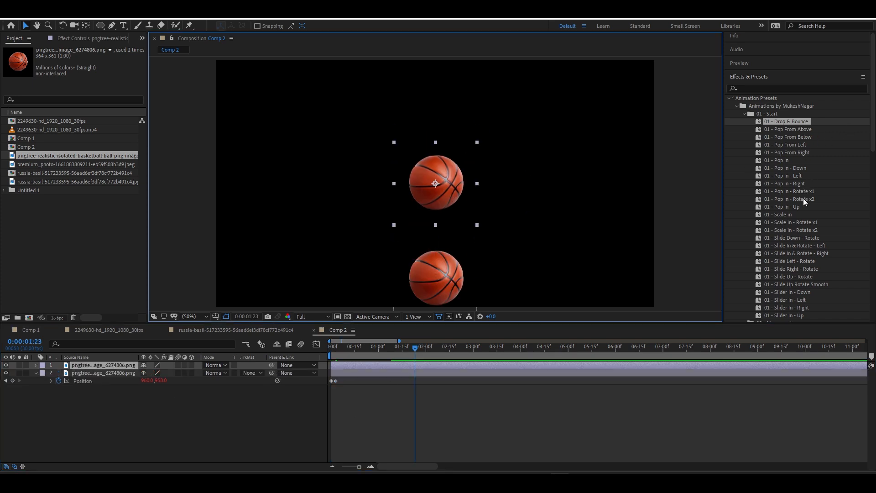
# Apply the 01 - Pop In preset to the center basketball at 0:00:01:23, show its keyframes, and preview it.
pyautogui.doubleClick(781, 160)
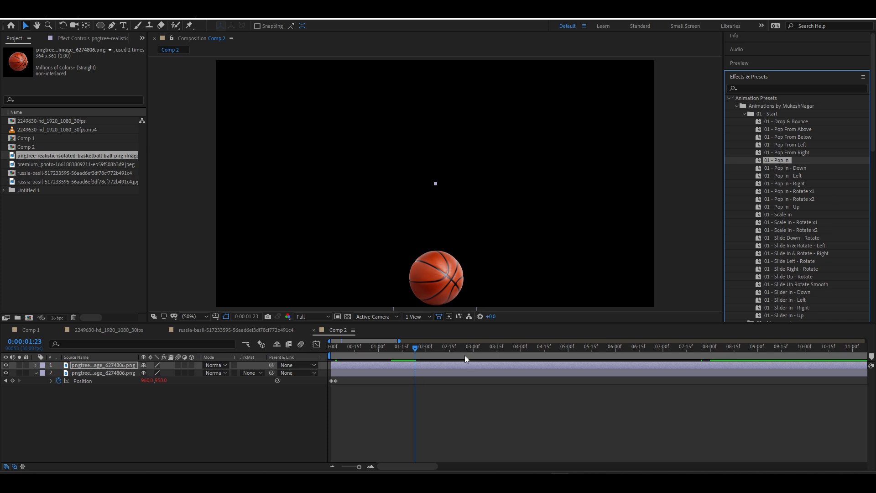
pyautogui.click(411, 362)
pyautogui.press('u')
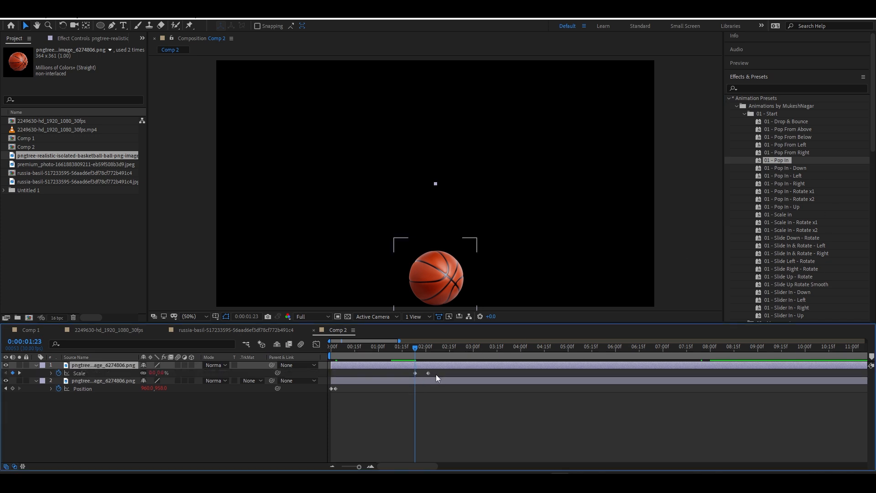
pyautogui.press('space')
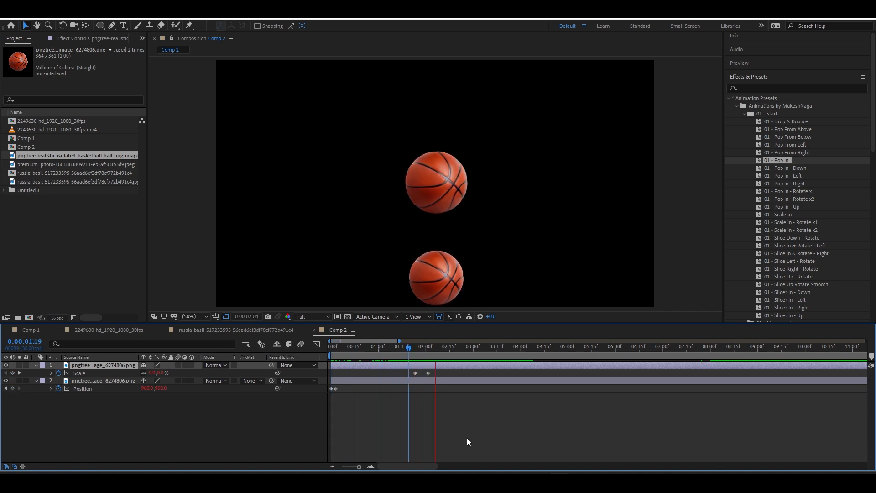
# Move the center basketball's second Scale keyframe to about 0:00:01:26 and preview the pop-in from 0:00:01:21.
pyautogui.moveTo(407, 355); pyautogui.dragTo(419, 373)
pyautogui.click(412, 356)
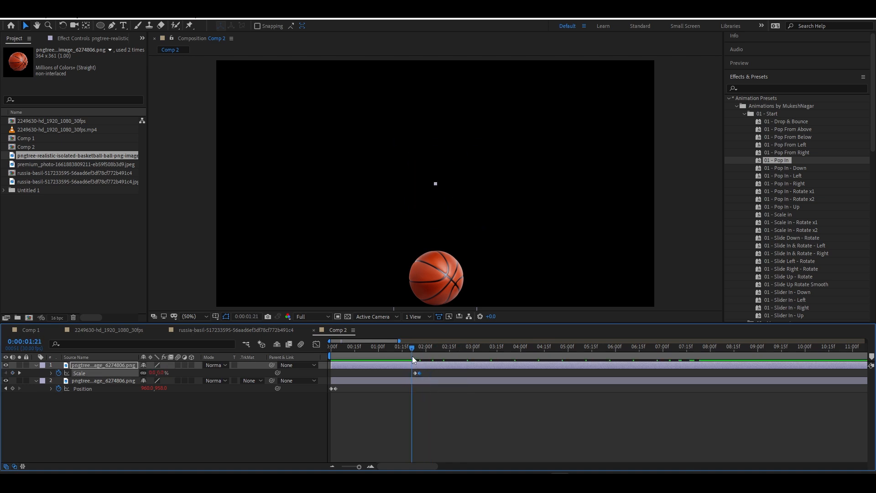
pyautogui.press('space')
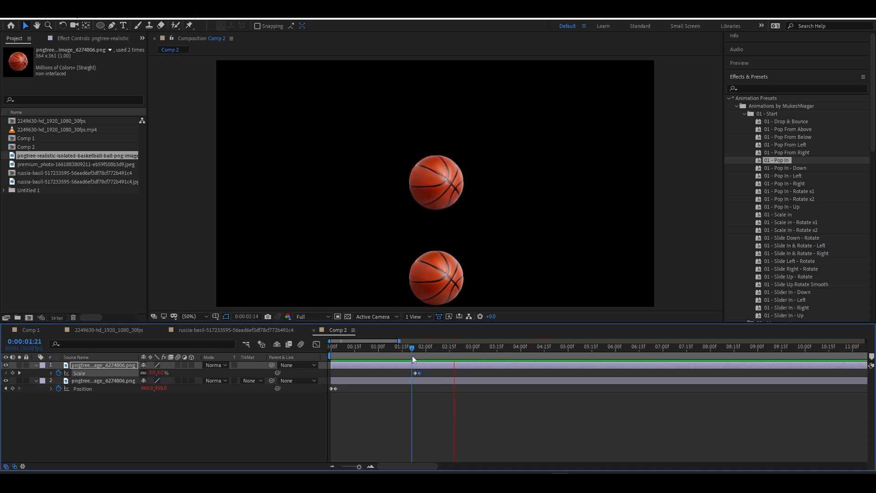
pyautogui.press('space')
# Move the center basketball's second Scale keyframe to about 0:00:02:06, preview the pop-in, and set the time to 0:00:01:24.
pyautogui.moveTo(412, 355); pyautogui.dragTo(435, 373)
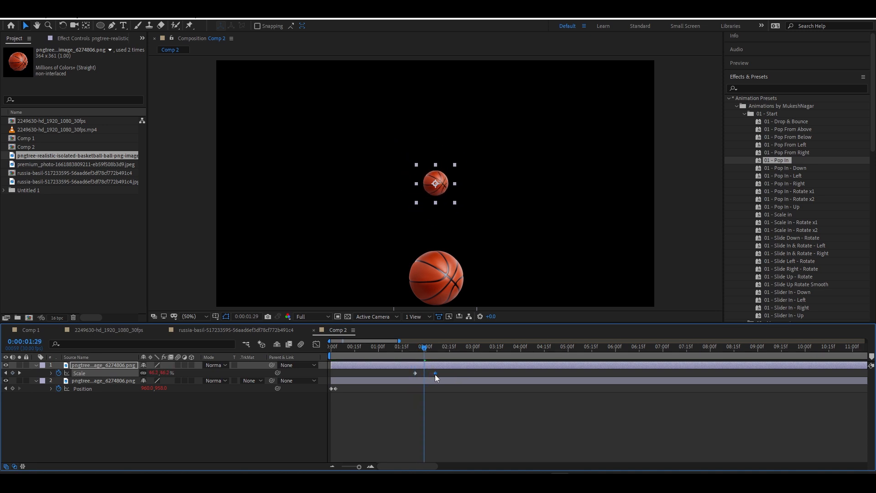
pyautogui.press('space')
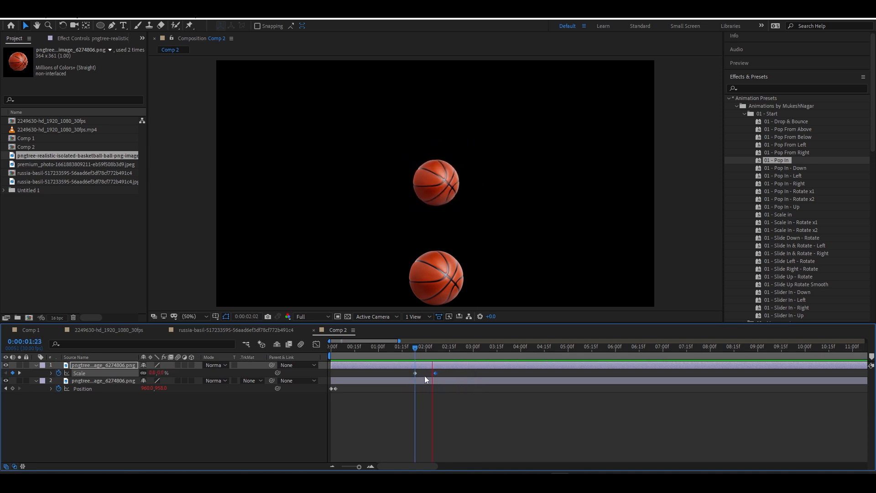
pyautogui.moveTo(410, 350); pyautogui.dragTo(445, 360)
pyautogui.click(410, 349)
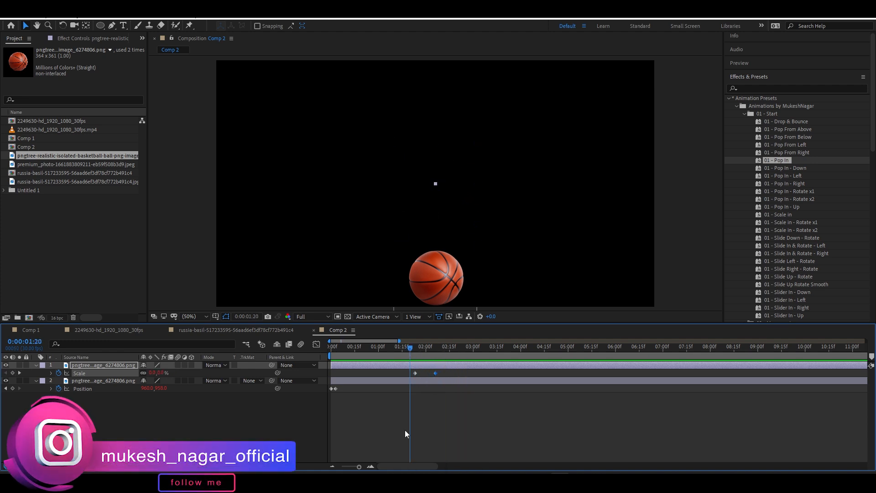
pyautogui.click(402, 410)
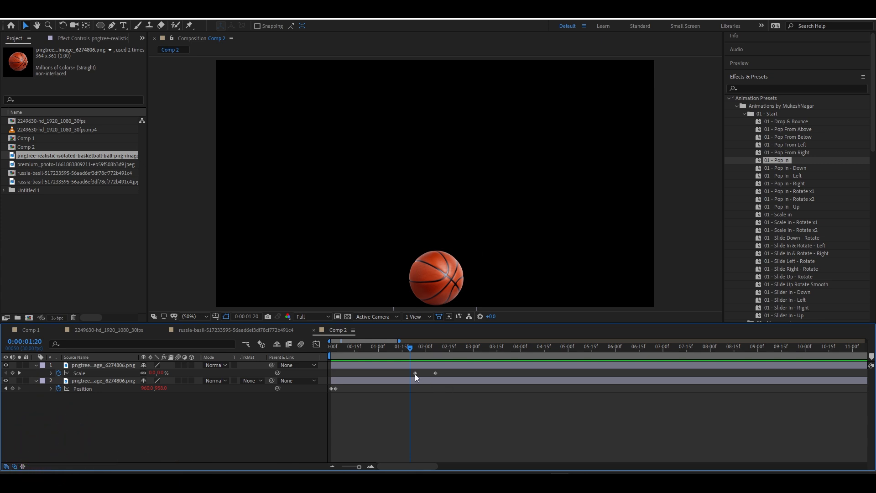
pyautogui.click(417, 351)
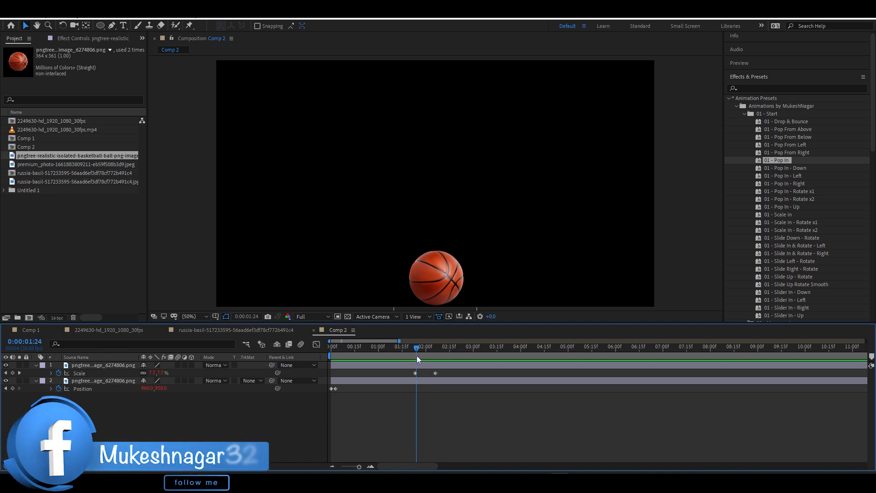
# Reveal the center basketball's Scale expression, collapse its properties, and look through the 01 - Start presets.
pyautogui.click(414, 365)
pyautogui.press('e')
pyautogui.press('e')
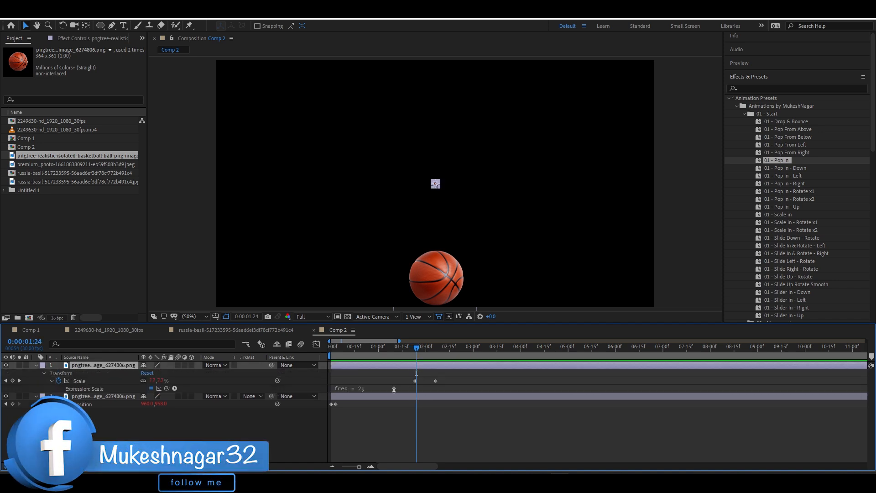
pyautogui.click(392, 395)
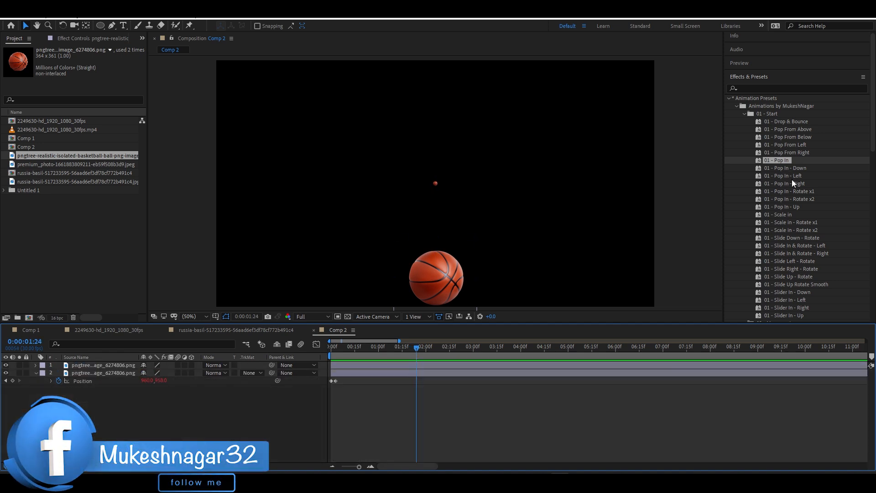
pyautogui.scroll(-3, 780, 206)
pyautogui.scroll(3, 785, 223)
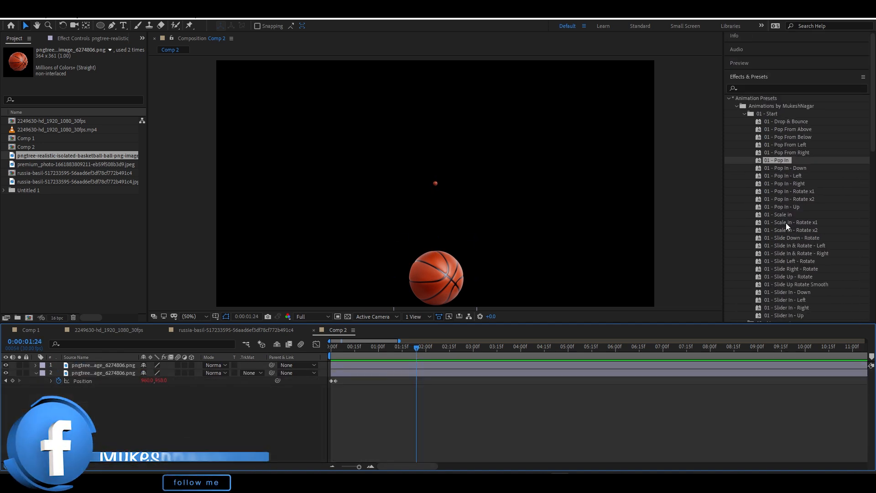
pyautogui.scroll(-3, 790, 240)
pyautogui.scroll(3, 793, 165)
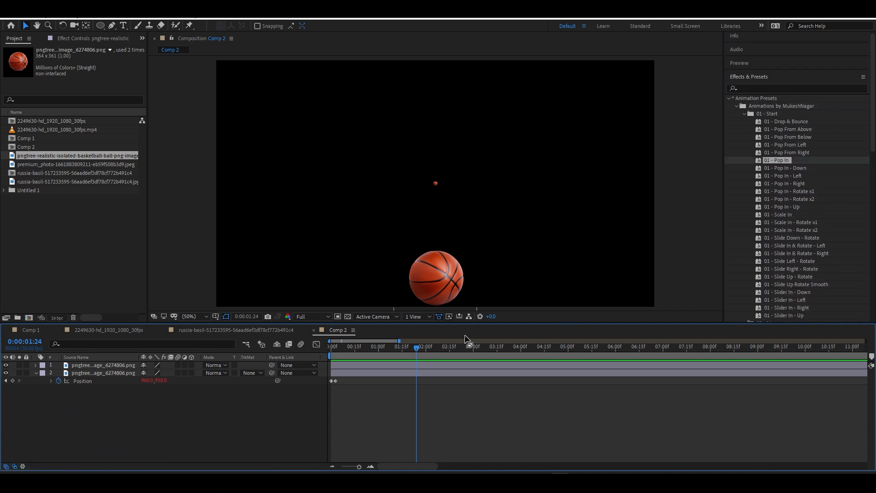
# Set the time to 0:00:02:19, add a third basketball layer, and position it just beside the center basketball, on its left.
pyautogui.moveTo(416, 348); pyautogui.dragTo(456, 352)
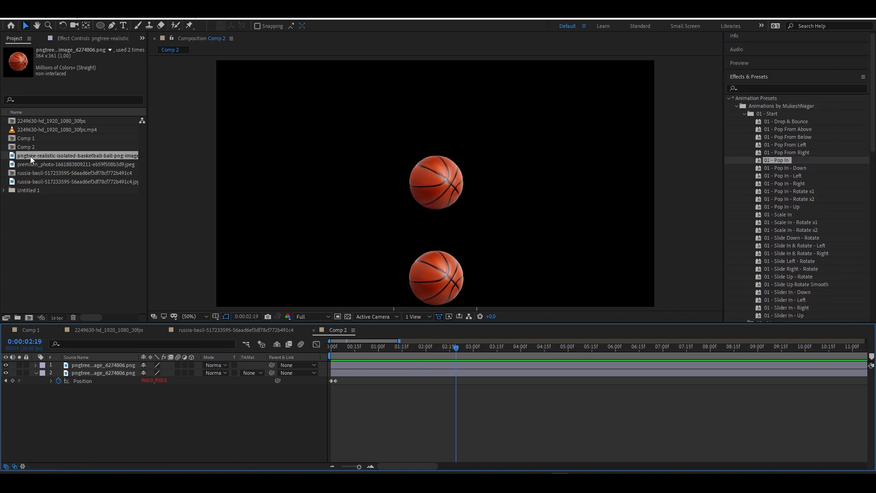
pyautogui.moveTo(32, 156); pyautogui.dragTo(293, 154)
pyautogui.scroll(-1, 807, 239)
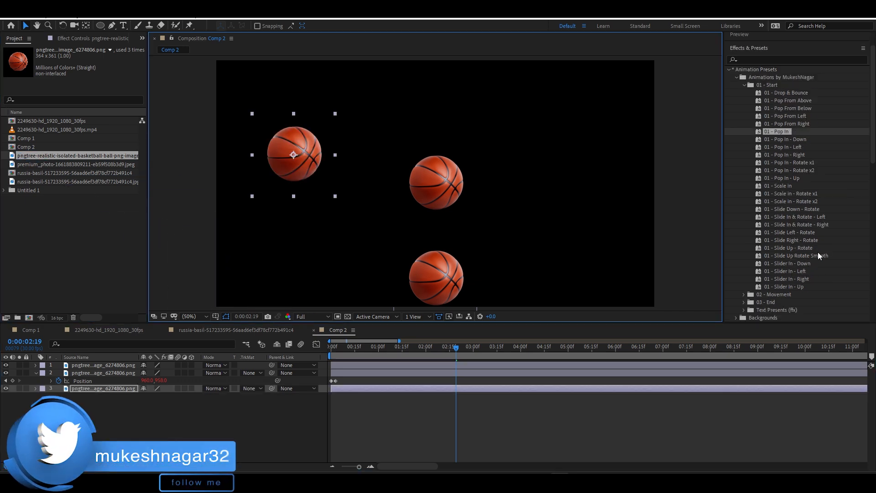
pyautogui.click(776, 195)
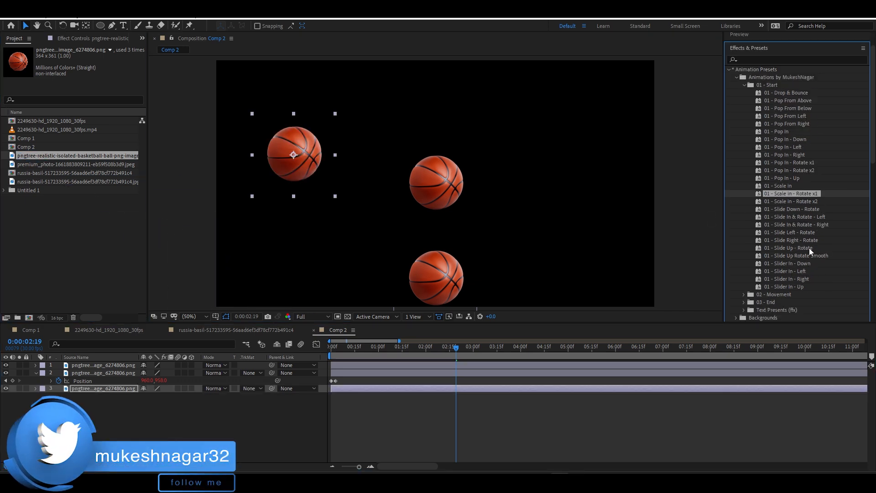
pyautogui.click(792, 163)
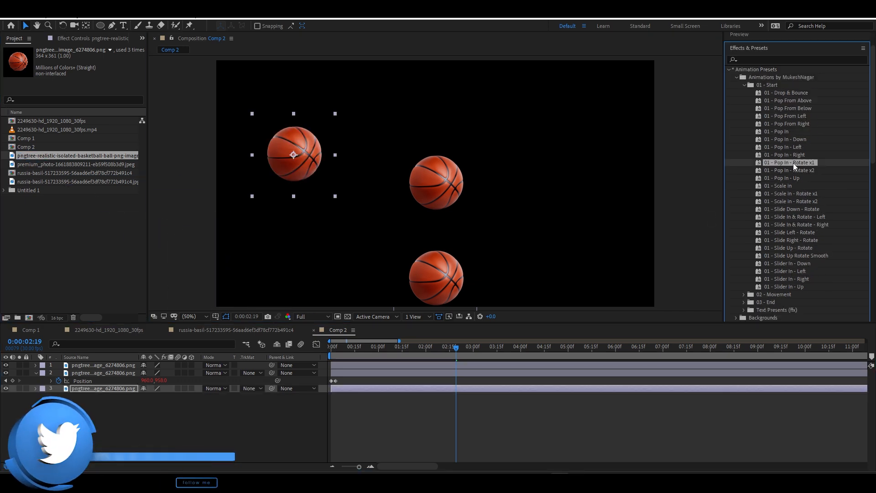
pyautogui.moveTo(293, 155); pyautogui.dragTo(276, 249)
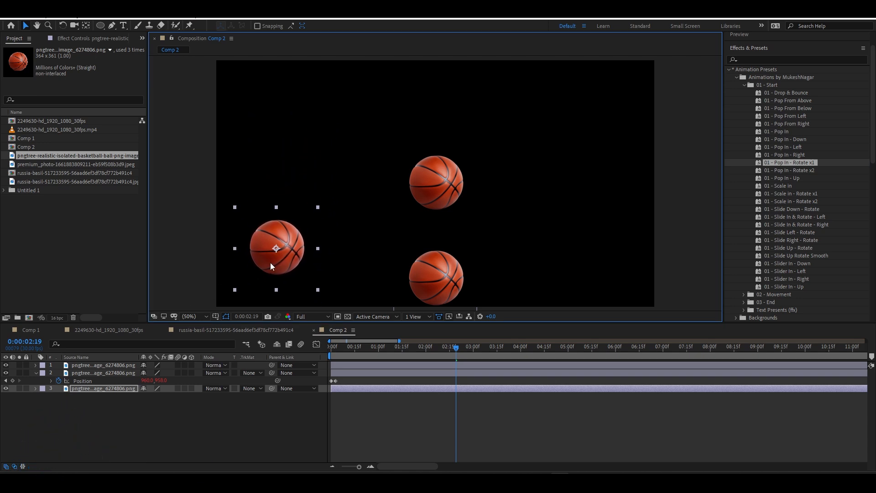
pyautogui.moveTo(270, 263); pyautogui.dragTo(304, 212)
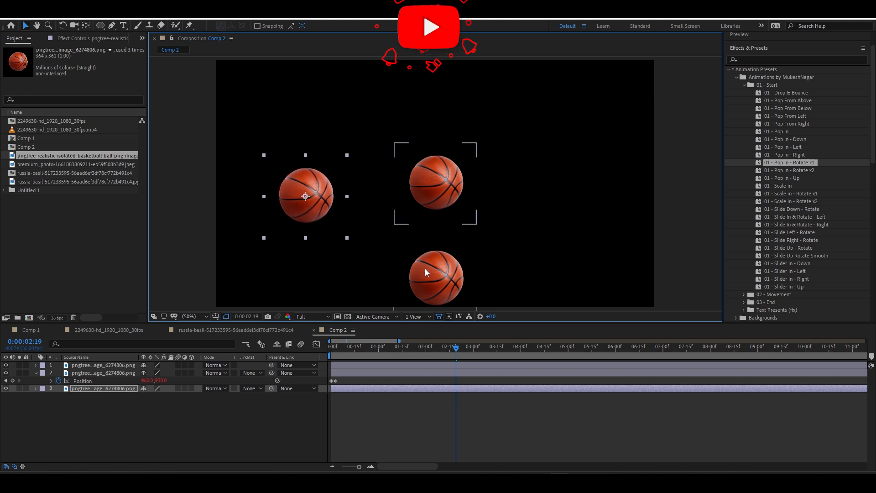
# Apply the 01 - Pop In - Rotate x2 preset to the third basketball at 0:00:00:00 and preview it.
pyautogui.moveTo(348, 347); pyautogui.dragTo(331, 347)
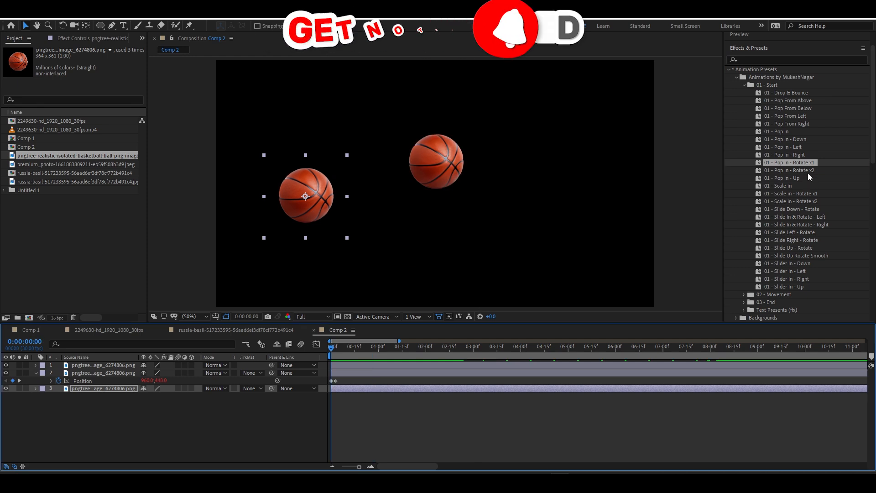
pyautogui.doubleClick(806, 170)
pyautogui.press('space')
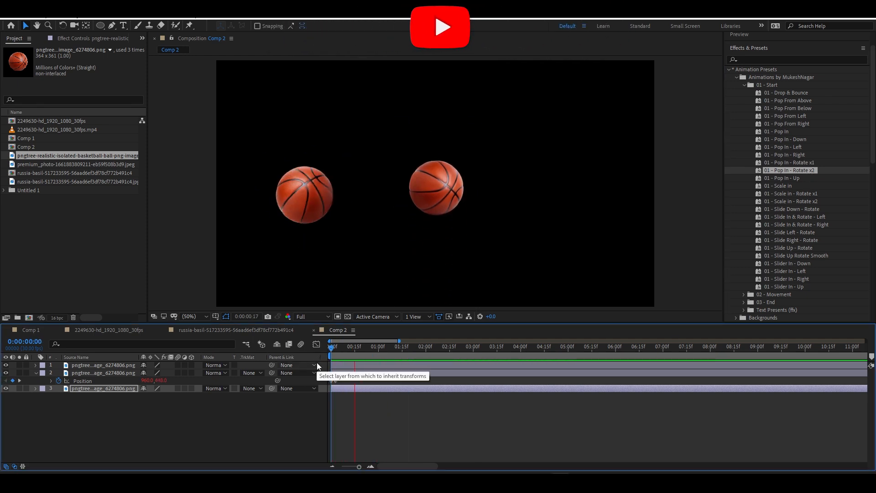
pyautogui.press('space')
# Move both Scale keyframes of the center basketball earlier so that the first sits at about 0:00:00:22.
pyautogui.click(335, 364)
pyautogui.press('s')
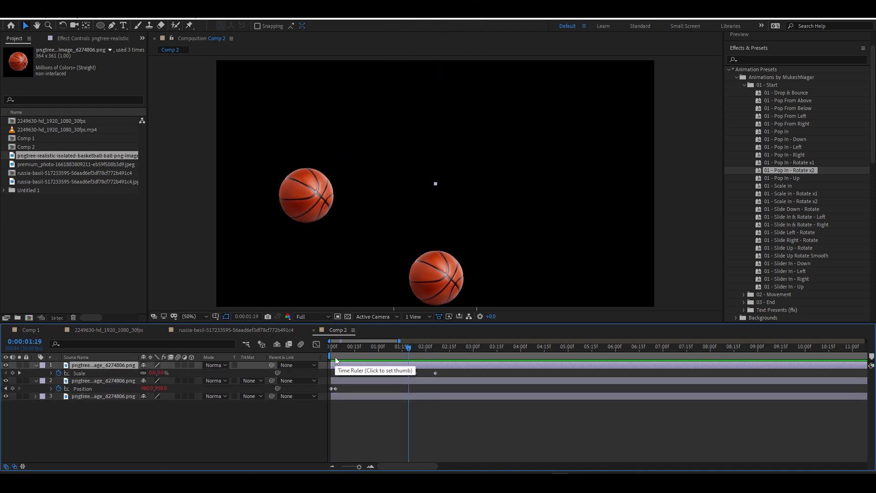
pyautogui.moveTo(450, 371); pyautogui.dragTo(410, 376)
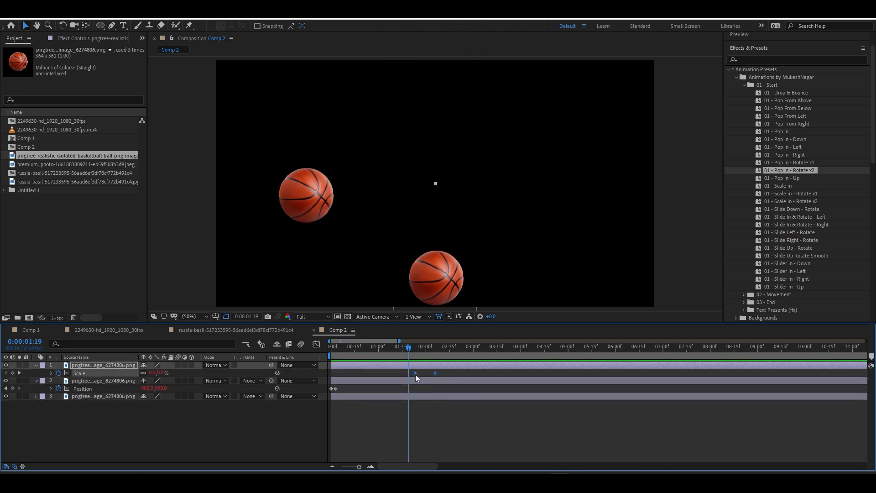
pyautogui.moveTo(415, 374); pyautogui.dragTo(366, 374)
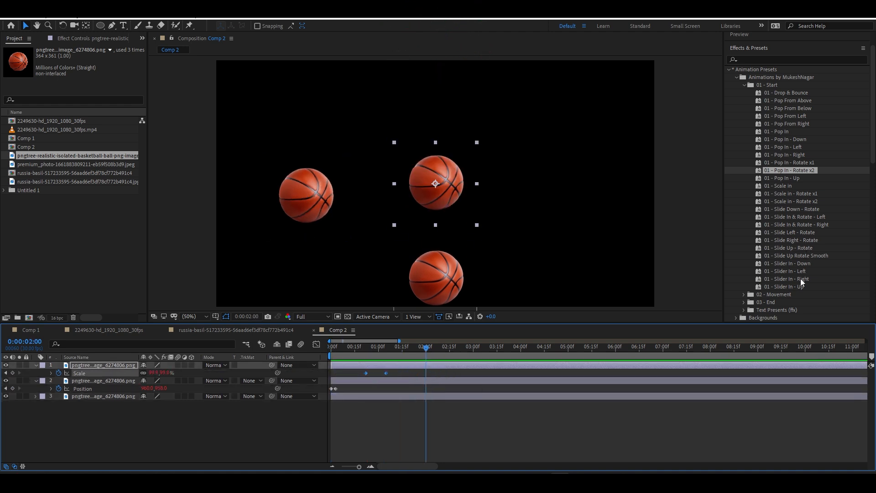
pyautogui.click(801, 282)
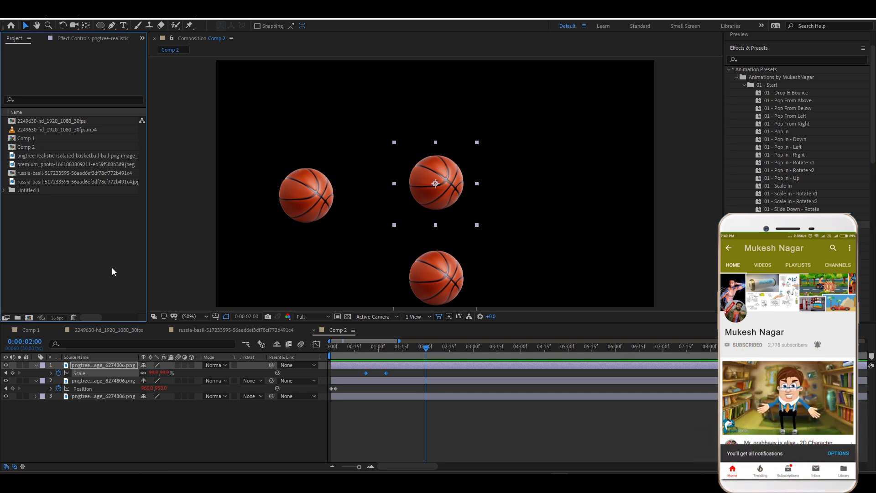
# Open the recent project day21.aep.
pyautogui.hotkey('alt', 'f')
pyautogui.moveTo(95, 116)
pyautogui.moveTo(104, 61)
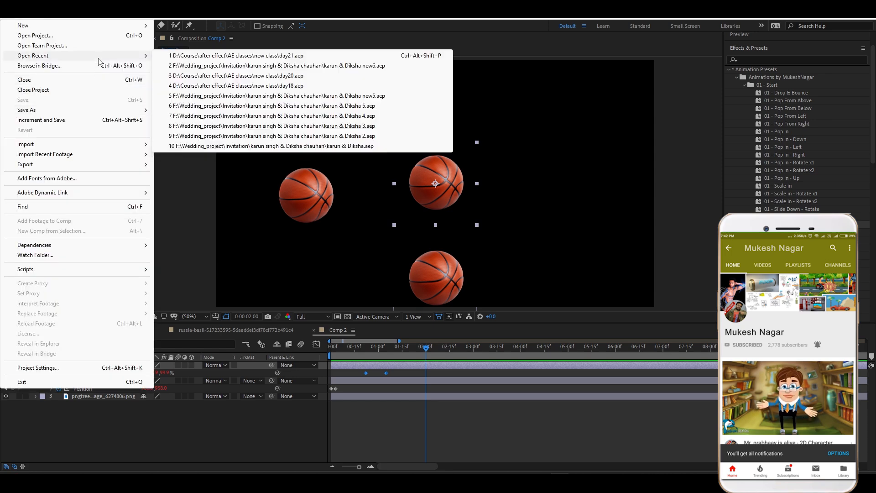
pyautogui.click(237, 55)
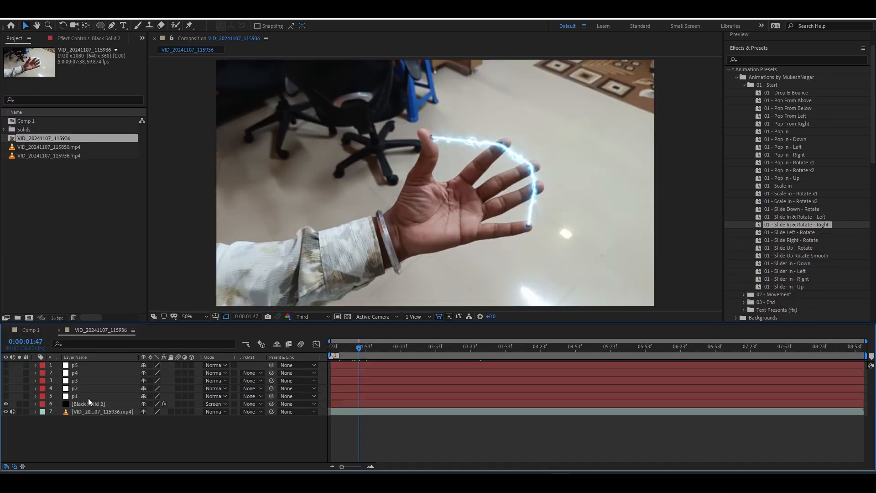
# Reveal Black Solid 2's mask path expression, view its Saber effect controls, and collapse the Saber settings.
pyautogui.click(87, 396)
pyautogui.scroll(-1, 409, 420)
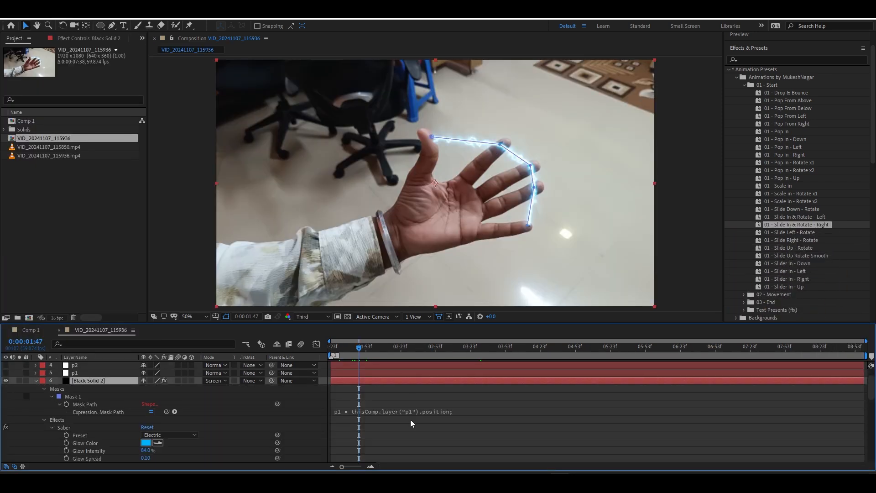
pyautogui.click(91, 38)
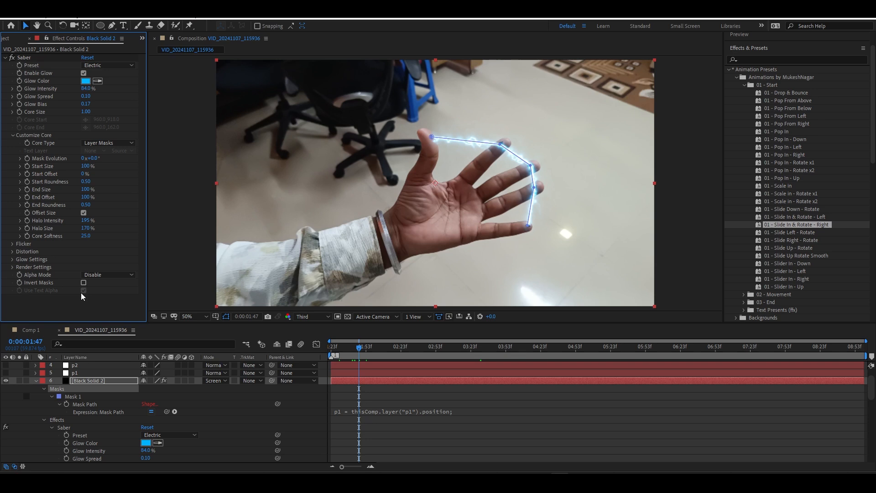
pyautogui.click(6, 57)
pyautogui.scroll(2, 91, 410)
# Select Masks, Mask 1 and Mask Path together on Black Solid 2.
pyautogui.click(74, 420)
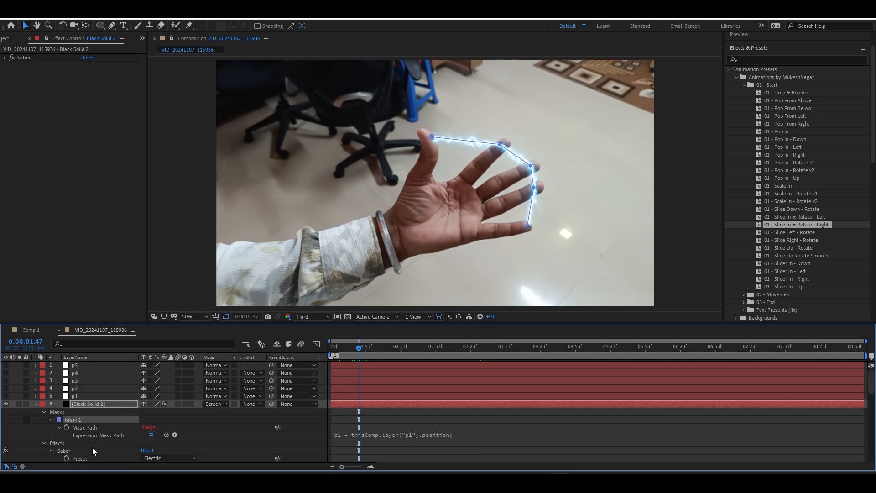
pyautogui.click(90, 437)
pyautogui.rightClick(78, 420)
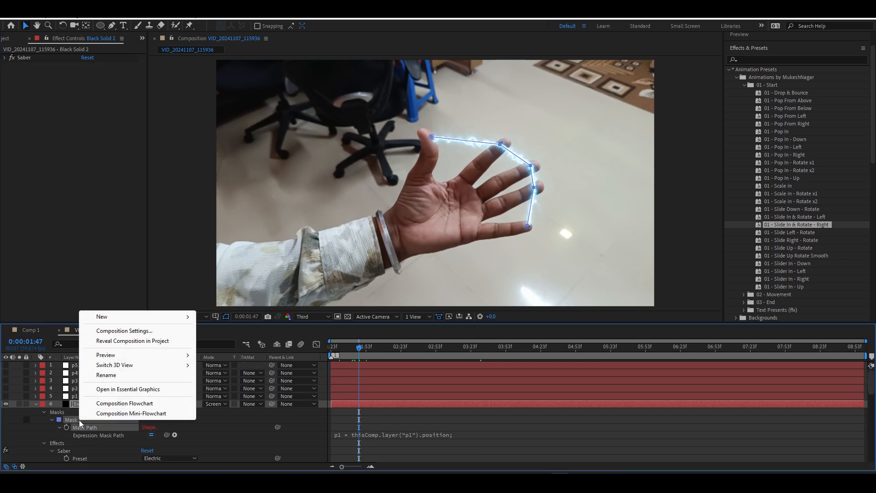
pyautogui.click(78, 420)
pyautogui.click(80, 405)
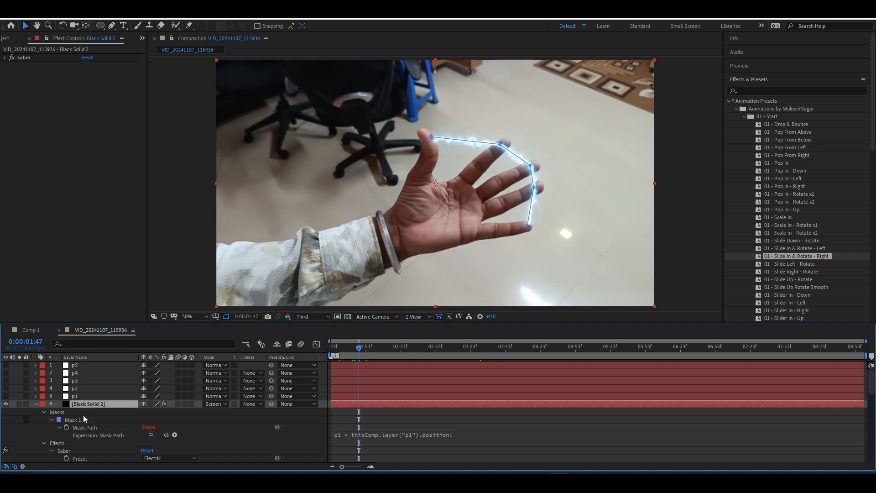
pyautogui.click(66, 414)
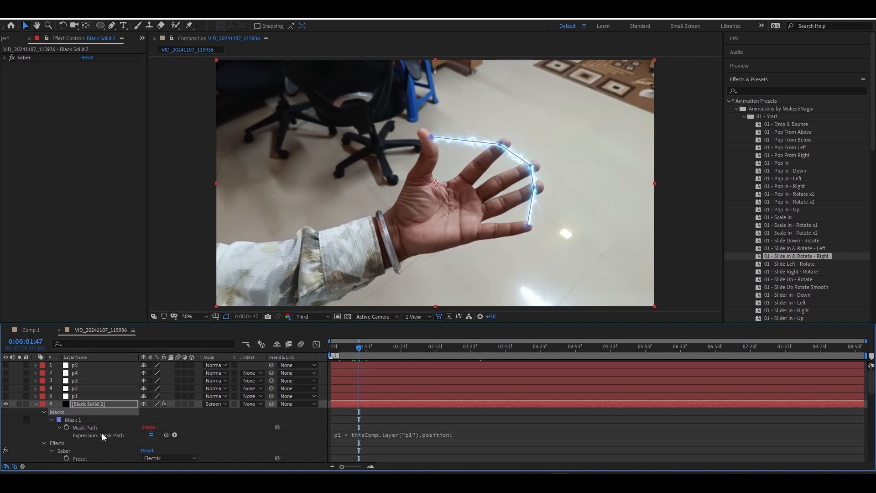
pyautogui.click(72, 418)
pyautogui.click(76, 427)
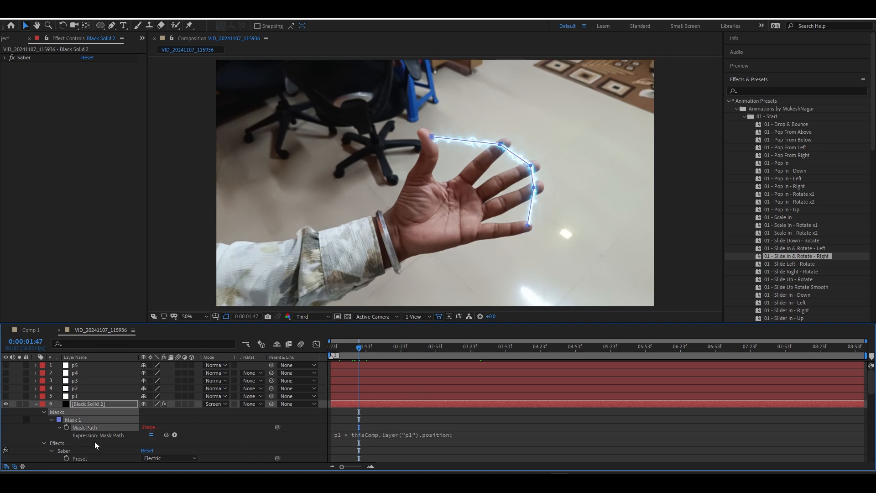
# Save the selected mask properties as an animation preset named link to path in the custom animations folder under User Presets.
pyautogui.click(862, 80)
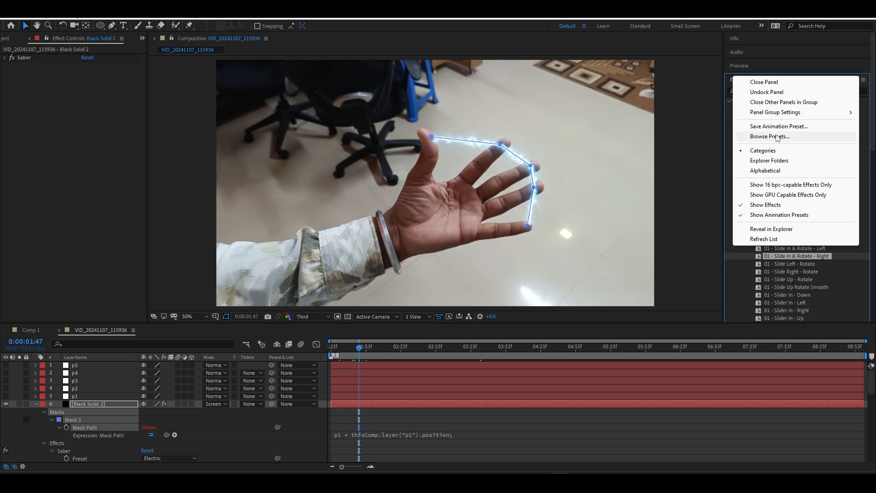
pyautogui.click(773, 129)
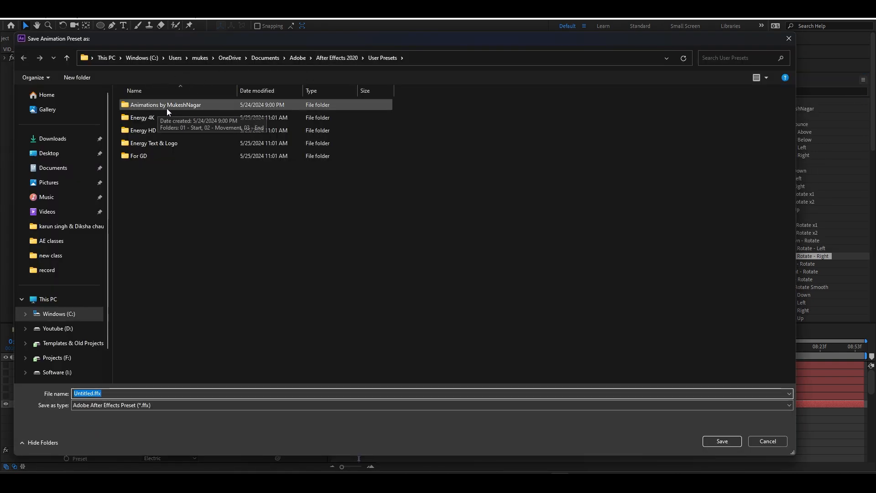
pyautogui.moveTo(685, 40); pyautogui.dragTo(675, 50)
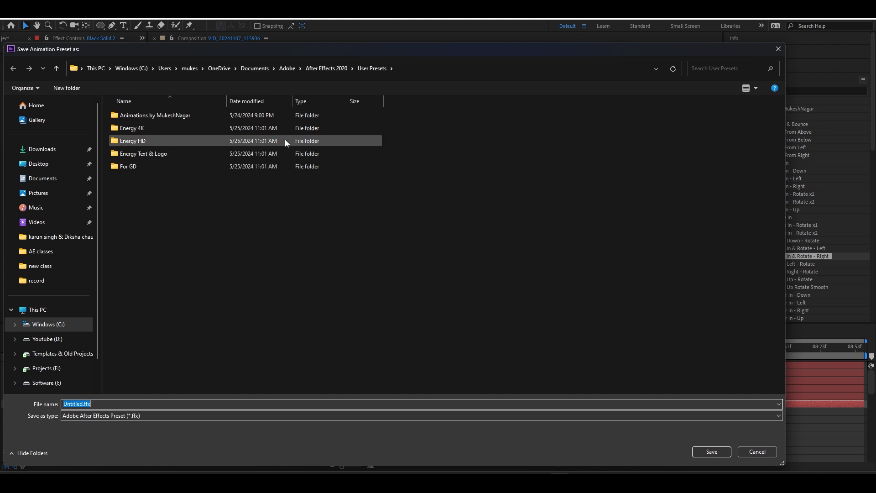
pyautogui.doubleClick(190, 117)
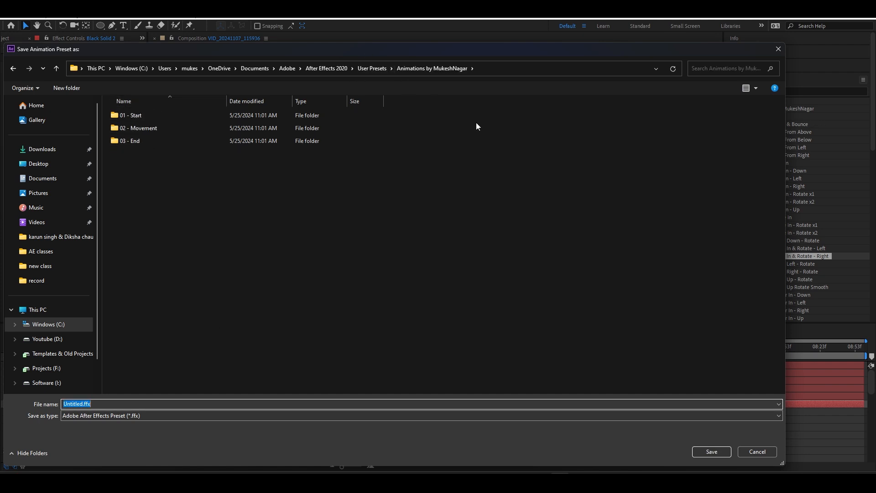
pyautogui.write('link to path')
pyautogui.click(712, 452)
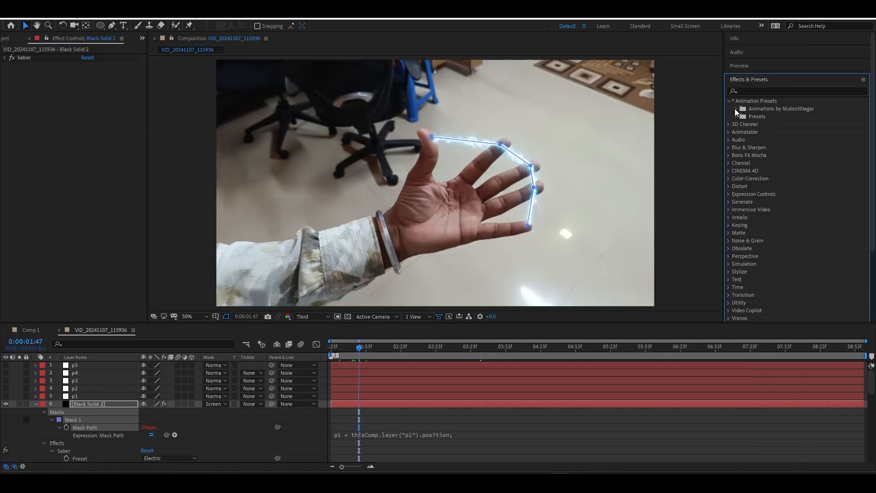
# Locate the link to path preset in the custom animations folder and collapse Black Solid 2's properties.
pyautogui.click(736, 109)
pyautogui.click(765, 116)
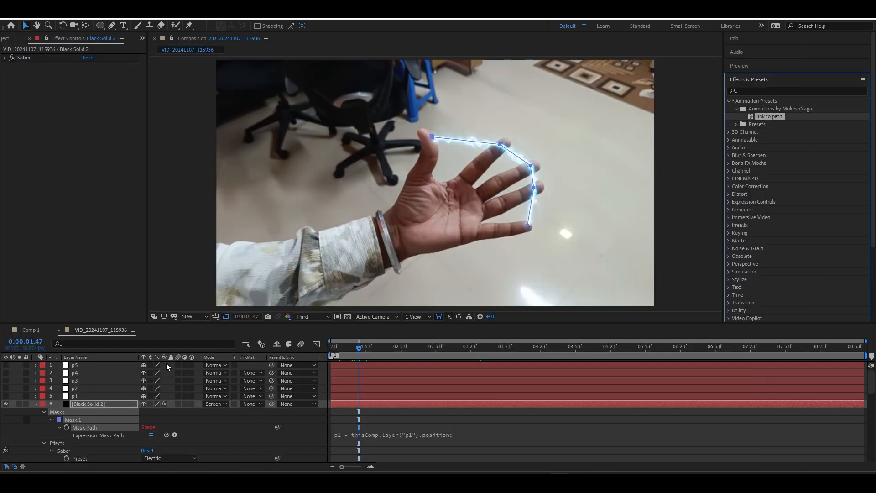
pyautogui.click(35, 403)
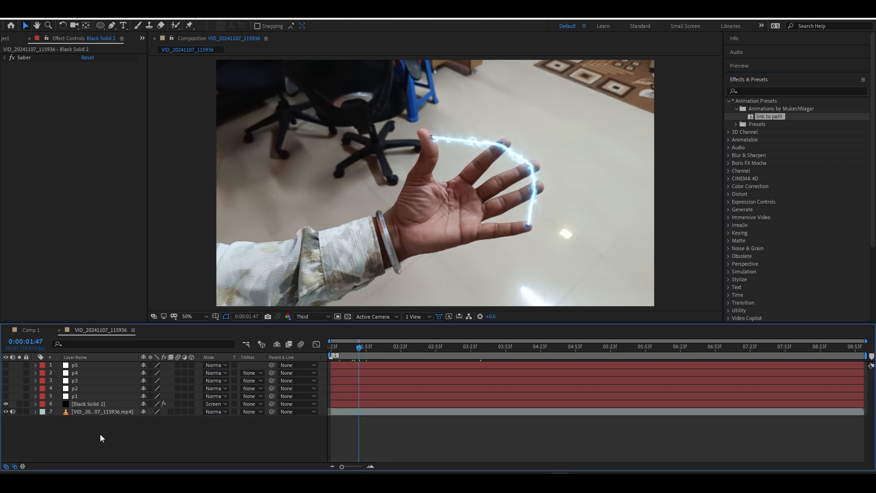
# Add a null object, apply the link to path preset to it, and expand its full Mask Path expression.
pyautogui.rightClick(116, 433)
pyautogui.moveTo(182, 333)
pyautogui.click(261, 387)
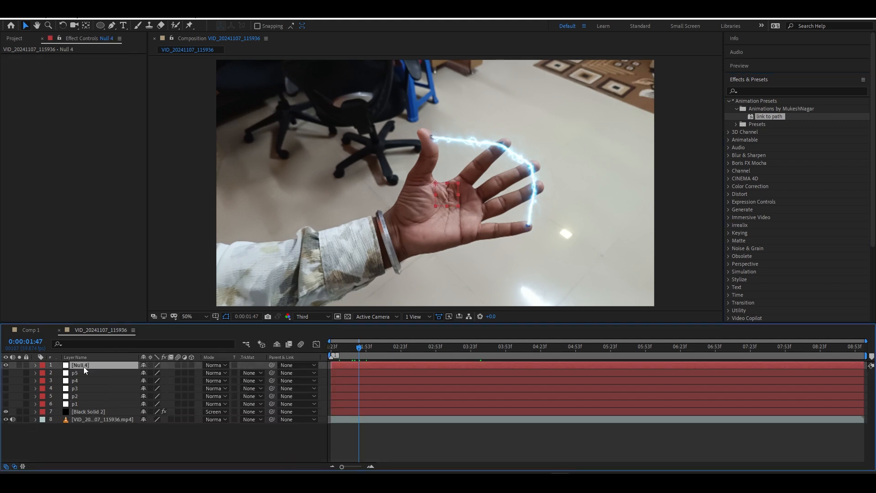
pyautogui.moveTo(748, 116); pyautogui.dragTo(93, 364)
pyautogui.click(487, 398)
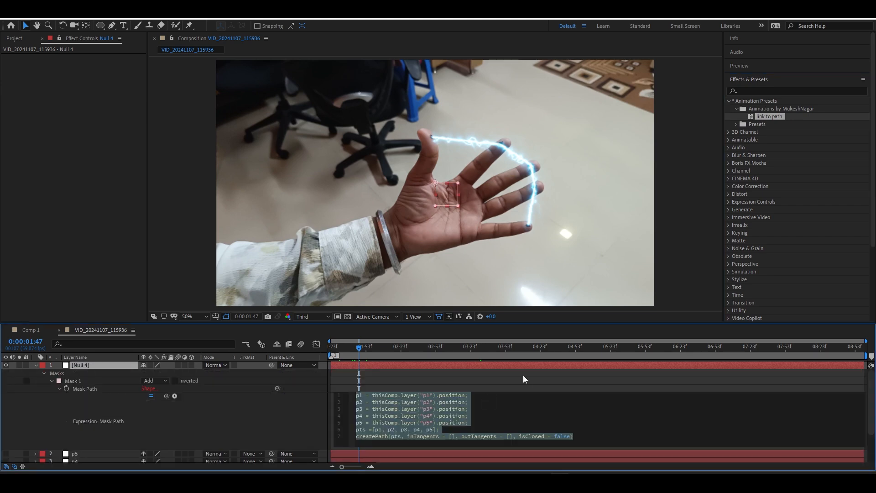
pyautogui.click(522, 376)
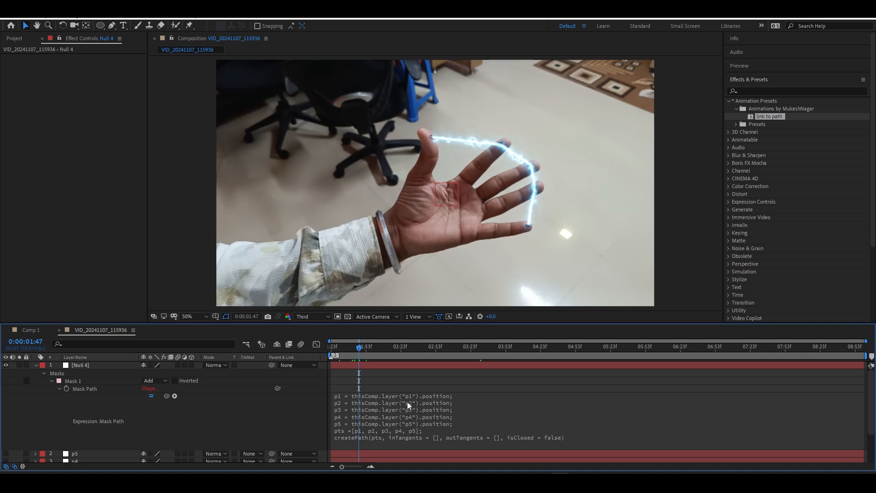
# Collapse the mask properties of the null layer Null 4 and clear the layer selection.
pyautogui.click(423, 369)
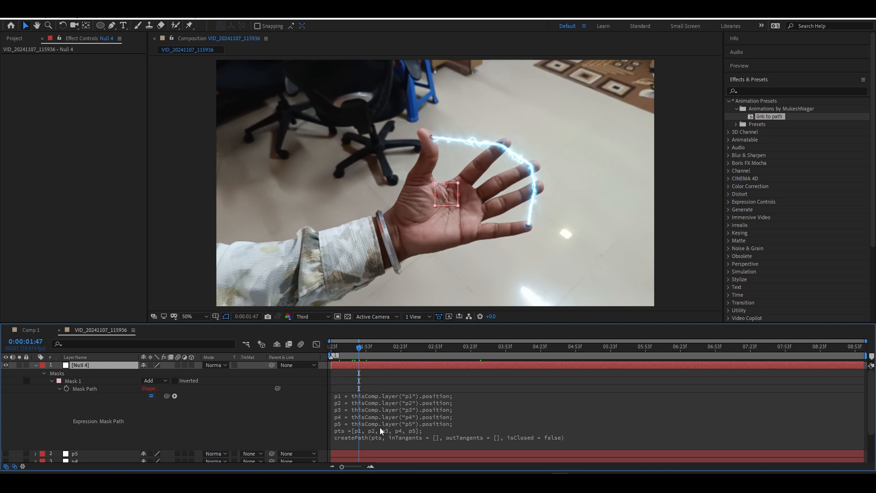
pyautogui.click(34, 368)
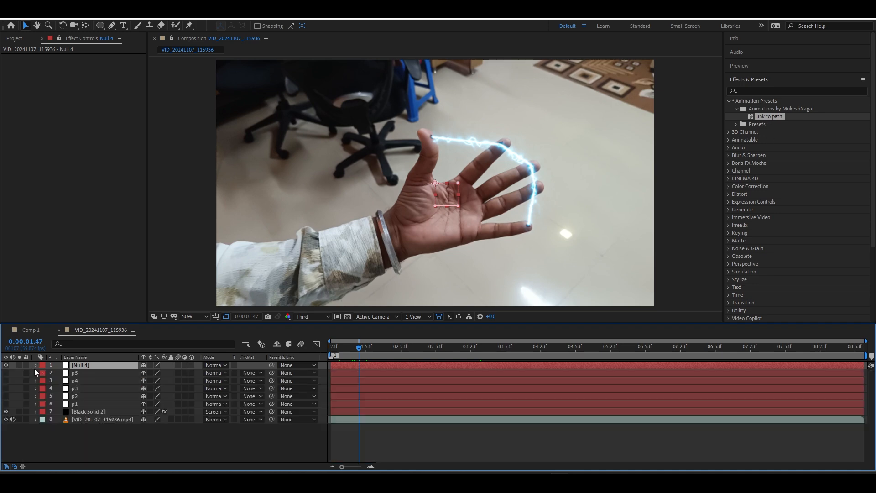
pyautogui.click(194, 459)
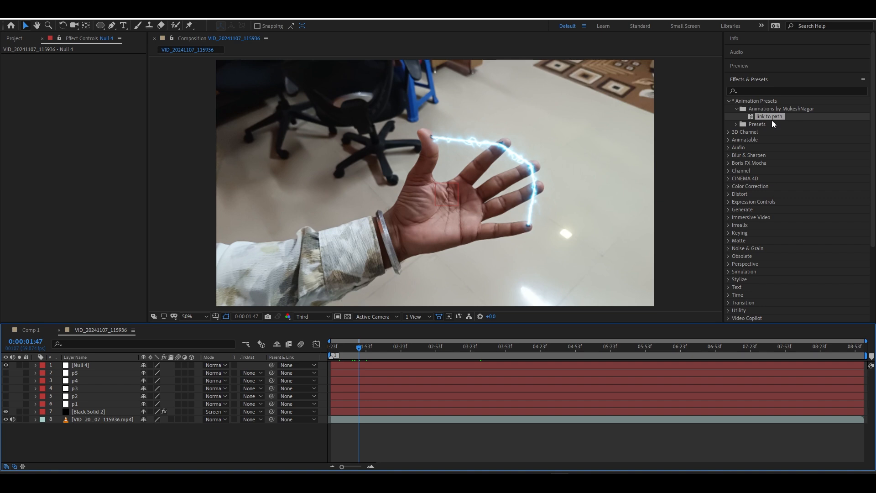
pyautogui.click(736, 109)
pyautogui.click(735, 109)
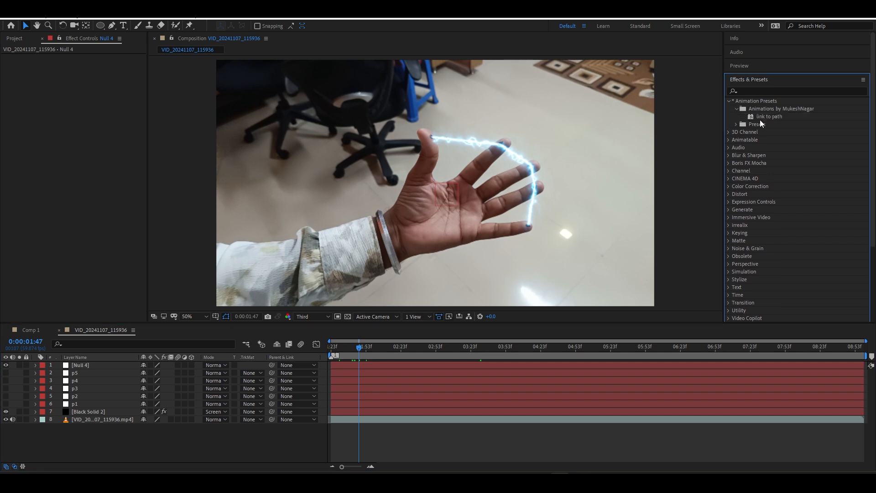
pyautogui.click(862, 80)
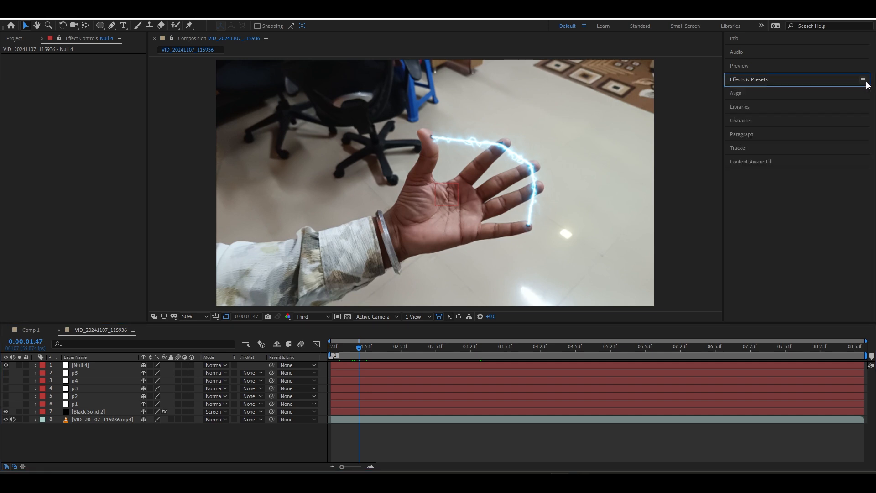
pyautogui.press('Escape')
# Try to save Tracker 1 and Track Point 1 of the hand video layer together as an animation preset.
pyautogui.click(63, 419)
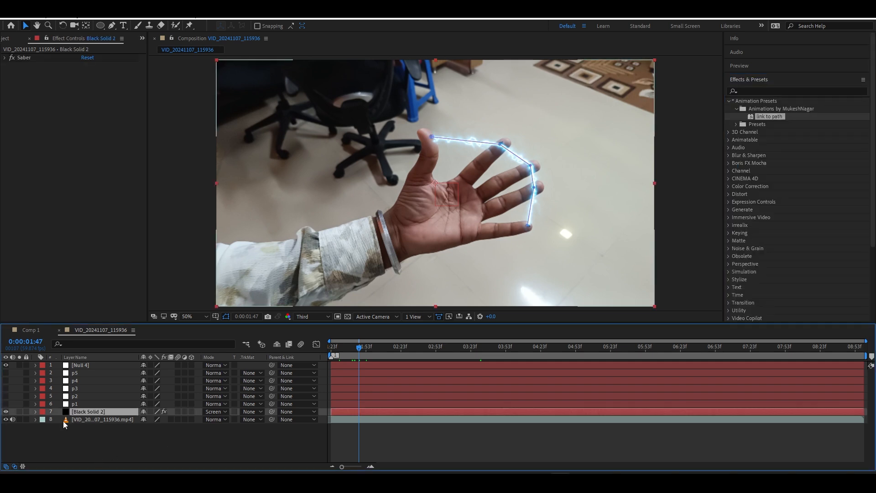
pyautogui.click(35, 419)
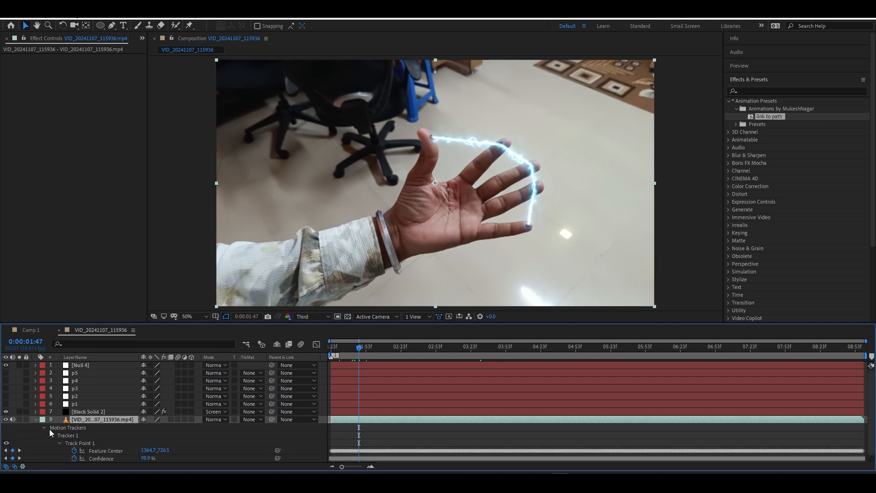
pyautogui.scroll(-1, 158, 420)
pyautogui.click(83, 436)
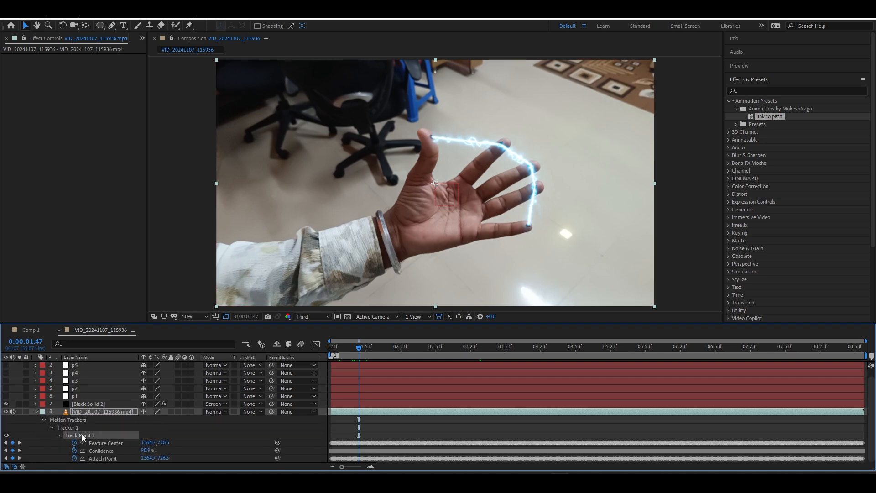
pyautogui.keyDown('shift'); pyautogui.click(71, 428); pyautogui.keyUp('shift')
pyautogui.click(862, 80)
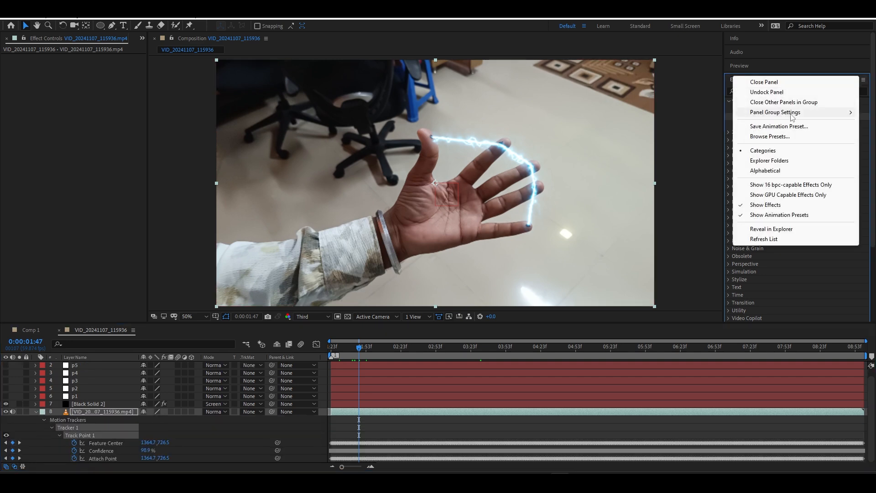
pyautogui.click(778, 127)
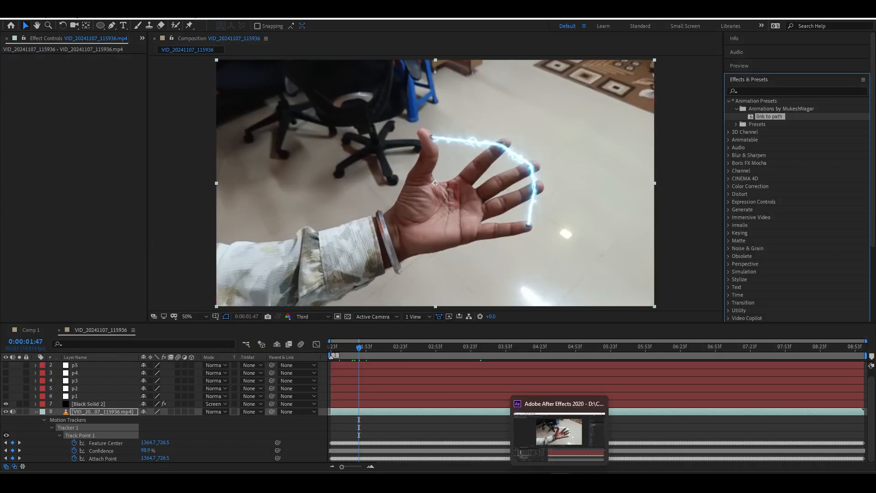
pyautogui.click(234, 27)
pyautogui.hotkey('ctrl', 'v')
pyautogui.press('Return')
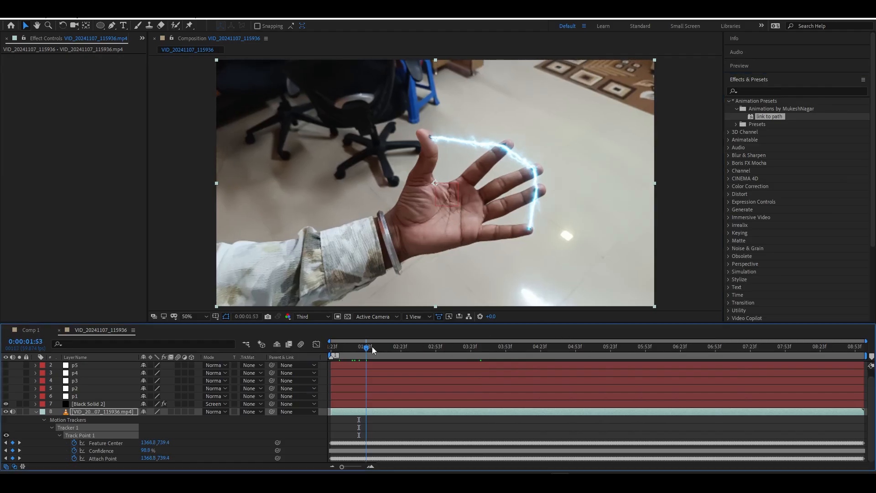
# Close Comp 1's timeline, create a new composition, and place the imported basketball PNG in it.
pyautogui.middleClick(24, 328)
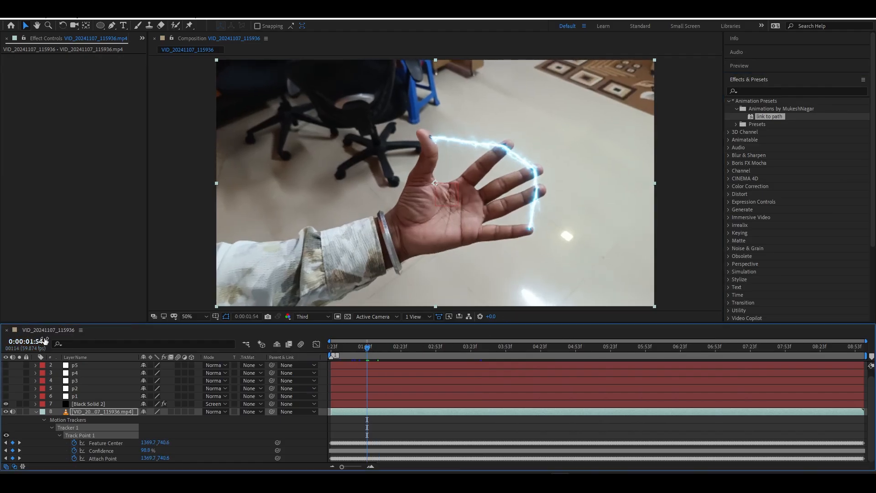
pyautogui.hotkey('ctrl', '0')
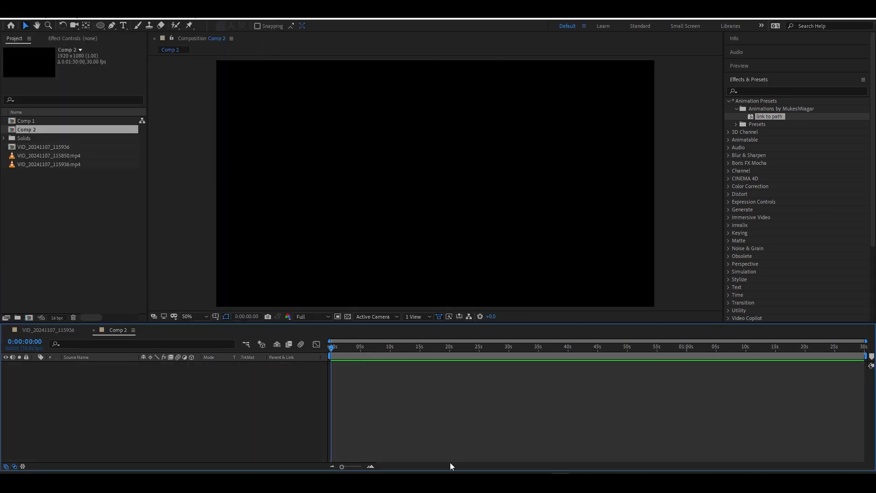
pyautogui.doubleClick(79, 248)
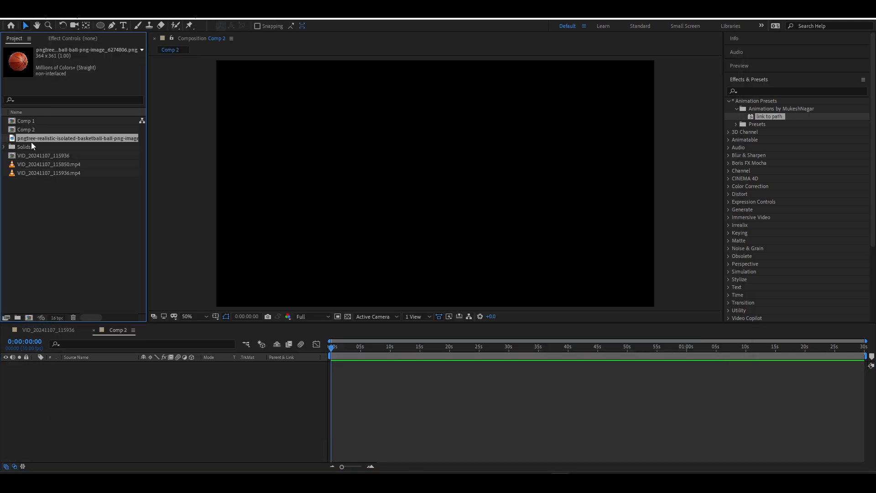
pyautogui.moveTo(32, 137); pyautogui.dragTo(220, 411)
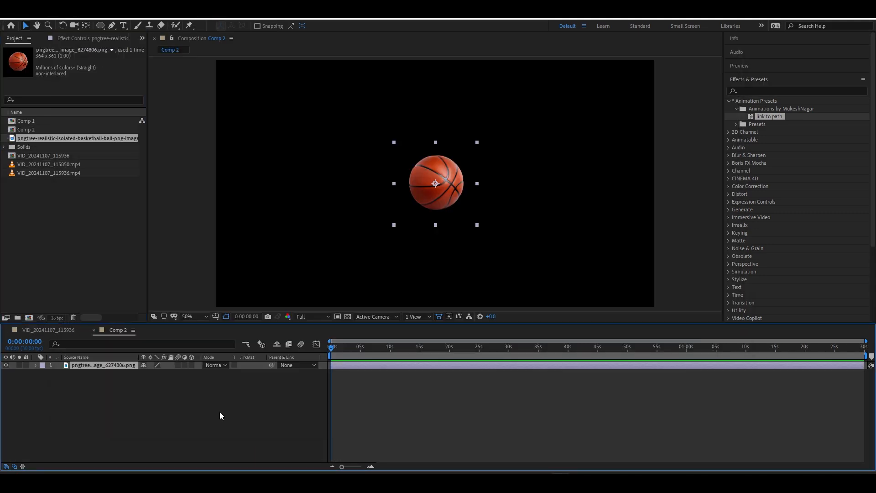
# Keyframe the basketball's Position from the frame's left side at 0 s to its right side at about 3 s and preview the motion.
pyautogui.moveTo(435, 183); pyautogui.dragTo(247, 178)
pyautogui.press('p')
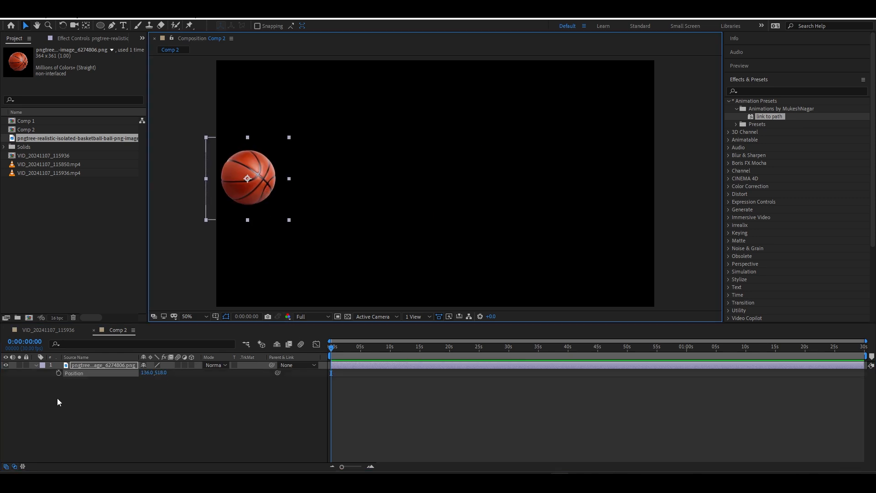
pyautogui.click(58, 372)
pyautogui.click(351, 347)
pyautogui.moveTo(248, 178); pyautogui.dragTo(620, 178)
pyautogui.click(378, 392)
pyautogui.moveTo(348, 349); pyautogui.dragTo(299, 365)
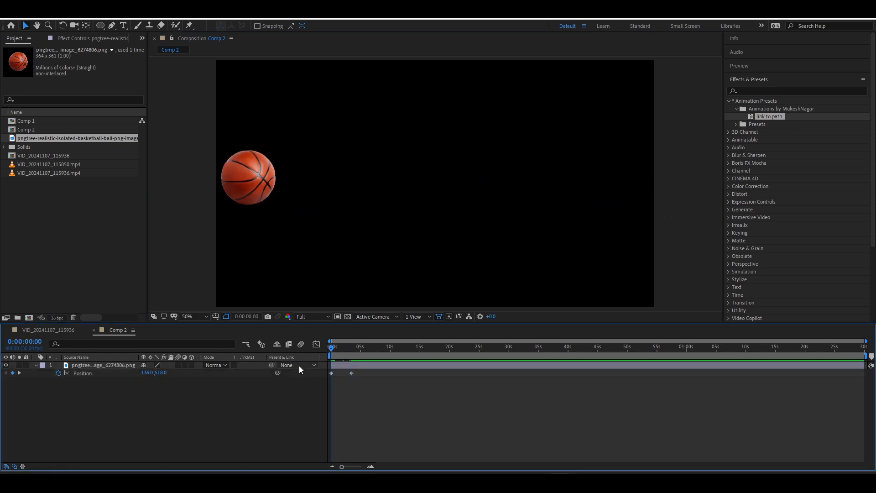
pyautogui.press('space')
pyautogui.press('space')
# Save the basketball's Position keyframes as an animation preset named position test and expand the custom animations folder.
pyautogui.click(82, 373)
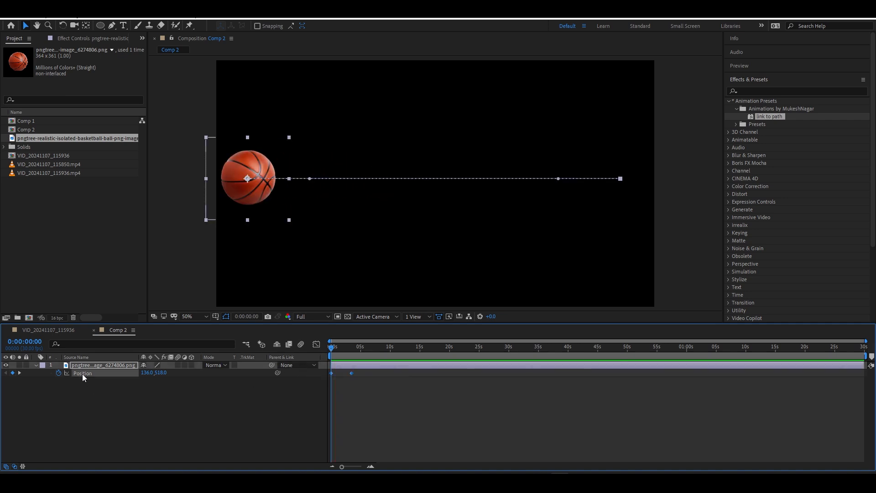
pyautogui.click(862, 80)
pyautogui.click(776, 126)
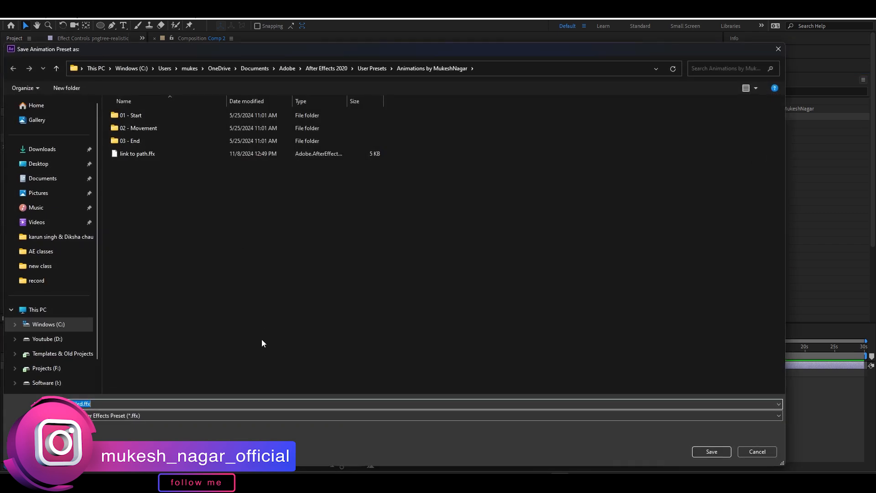
pyautogui.write('position test')
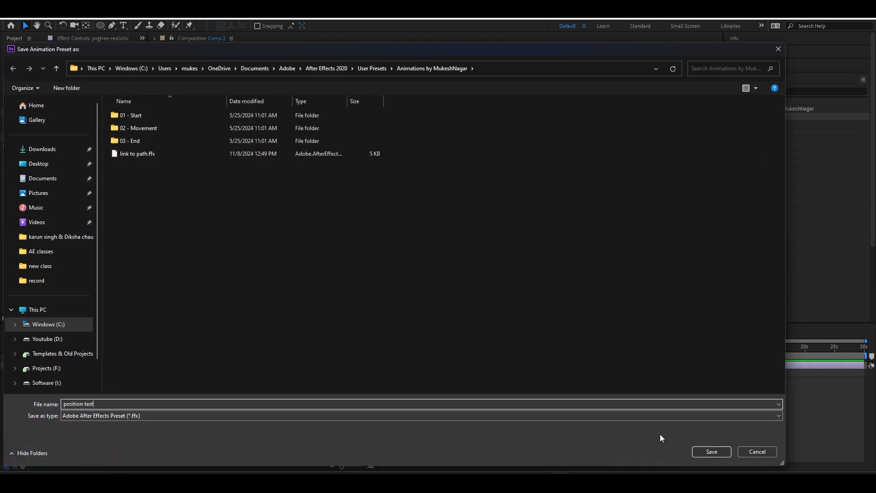
pyautogui.click(705, 455)
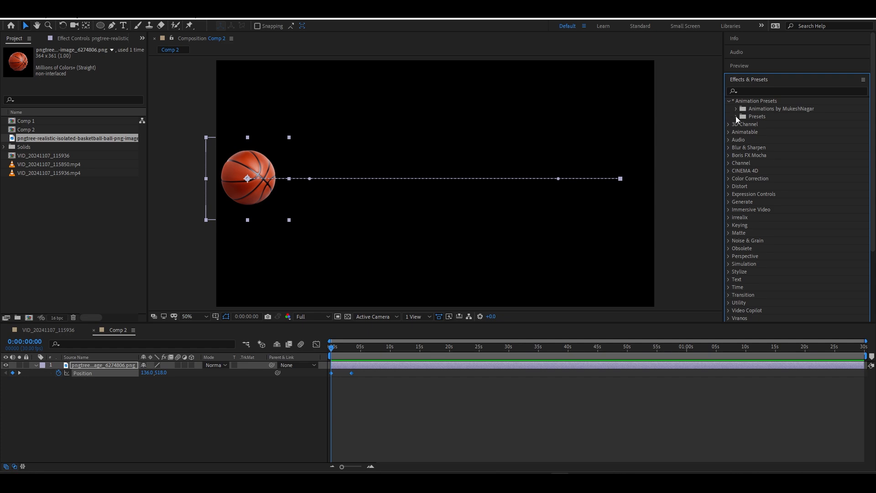
pyautogui.click(736, 108)
# Replace the basketball layer with the imported clip 3135808-hd_1920_1080_24fps.mp4, scaled to 26% and placed near the frame's centre.
pyautogui.moveTo(783, 124); pyautogui.dragTo(118, 367)
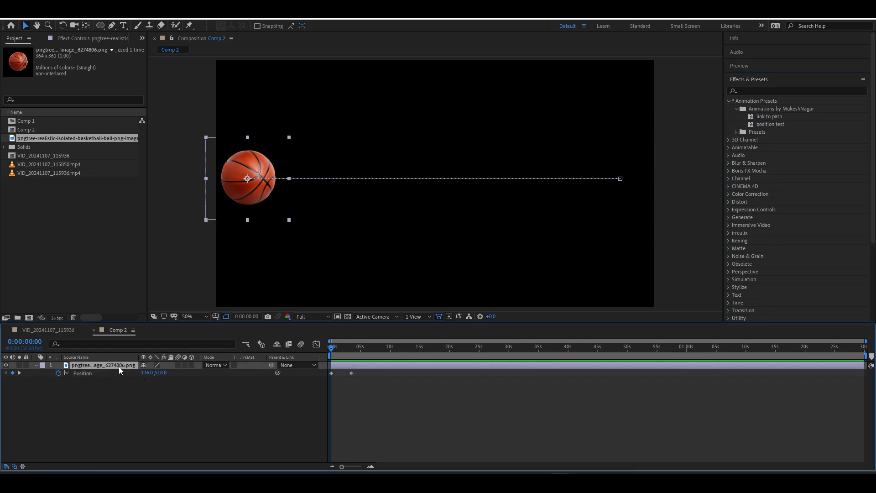
pyautogui.press('Delete')
pyautogui.doubleClick(78, 263)
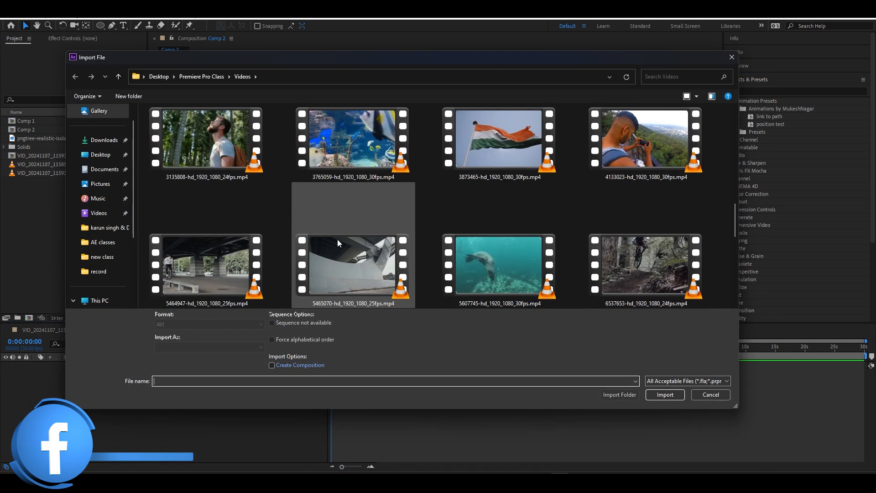
pyautogui.click(207, 139)
pyautogui.click(665, 395)
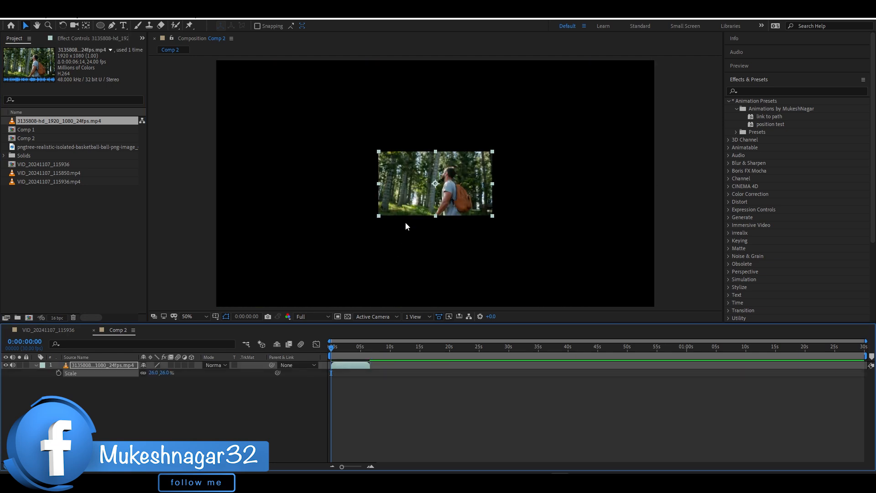
pyautogui.moveTo(407, 225); pyautogui.dragTo(415, 225)
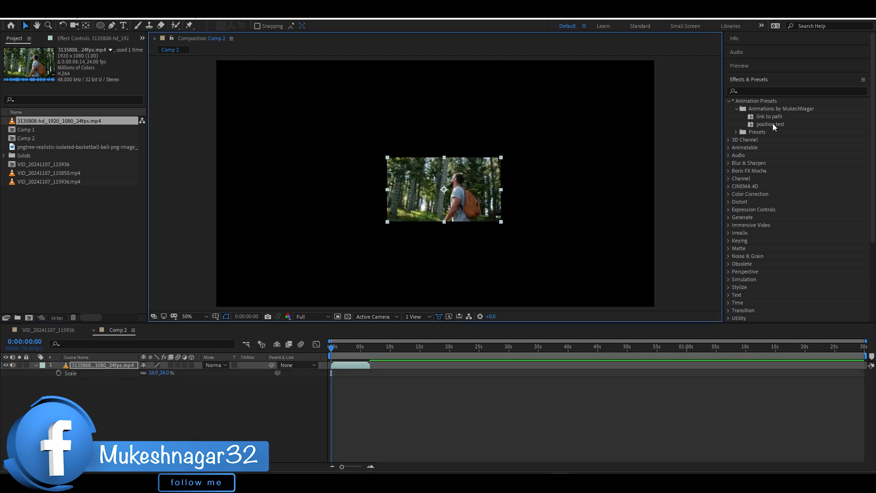
# Apply the position test preset to the forest clip at 0 s and preview its motion.
pyautogui.moveTo(774, 127); pyautogui.dragTo(350, 366)
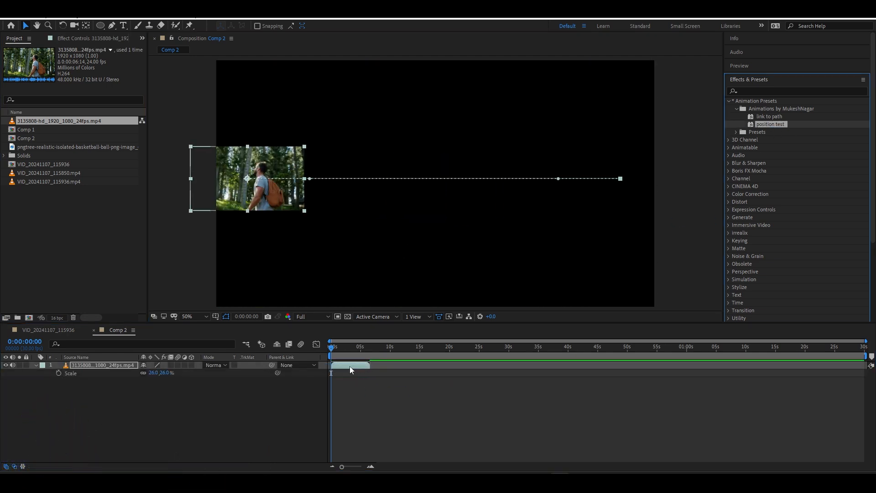
pyautogui.click(286, 387)
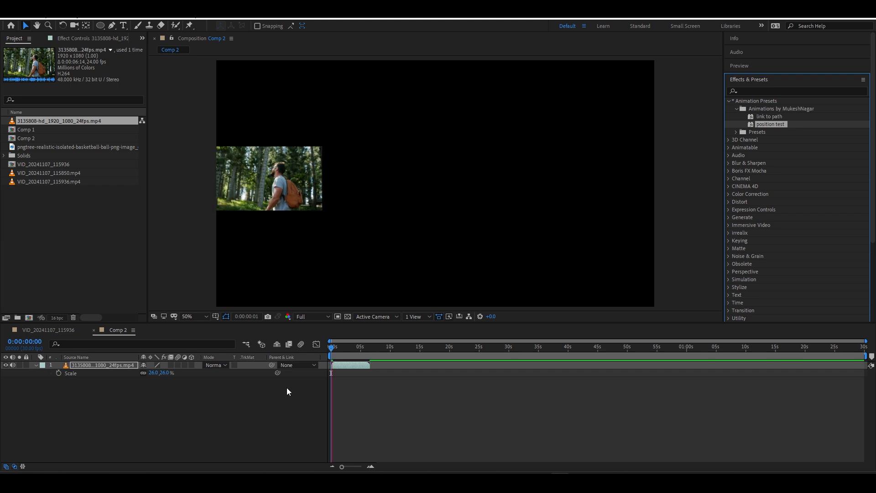
pyautogui.press('space')
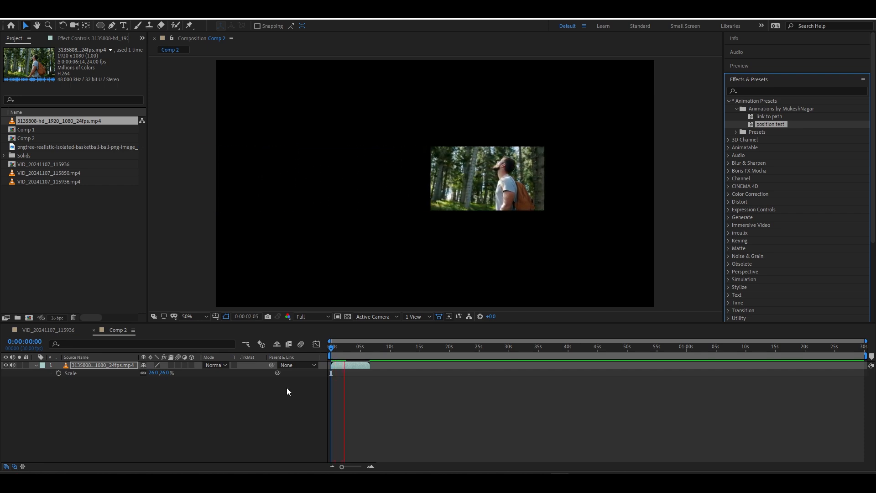
pyautogui.press('space')
# Show the forest clip's Position keyframes and play back and scrub through the preset's movement.
pyautogui.press('p')
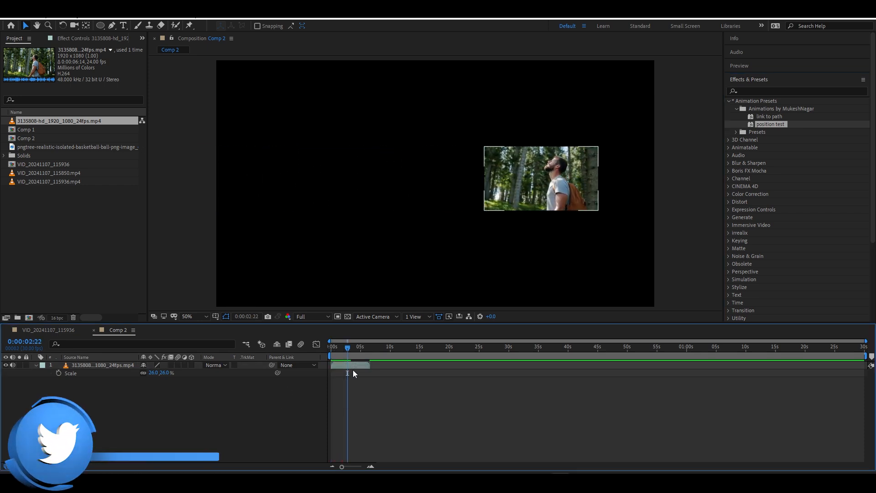
pyautogui.click(371, 385)
pyautogui.moveTo(348, 395); pyautogui.dragTo(341, 365)
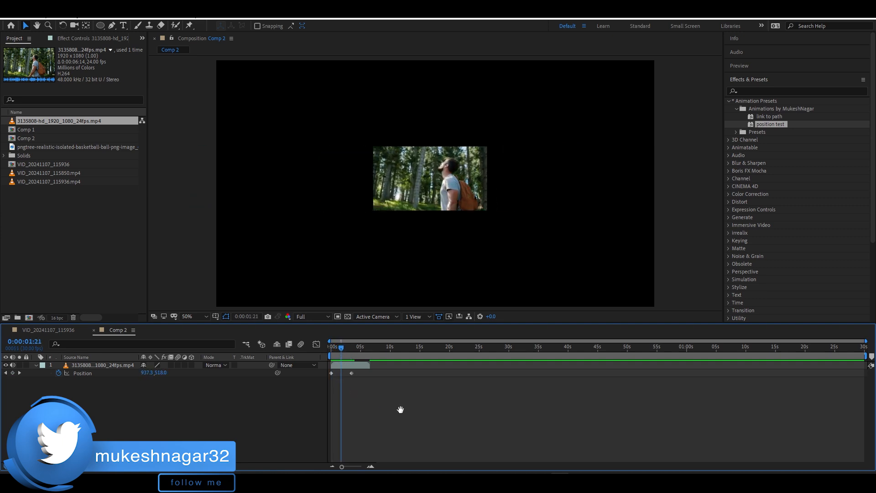
pyautogui.press('space')
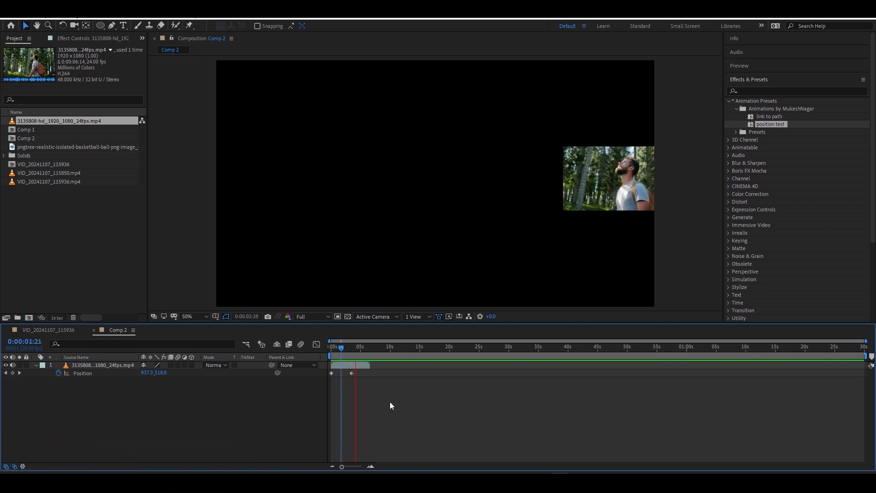
pyautogui.press('space')
pyautogui.moveTo(346, 352); pyautogui.dragTo(327, 374)
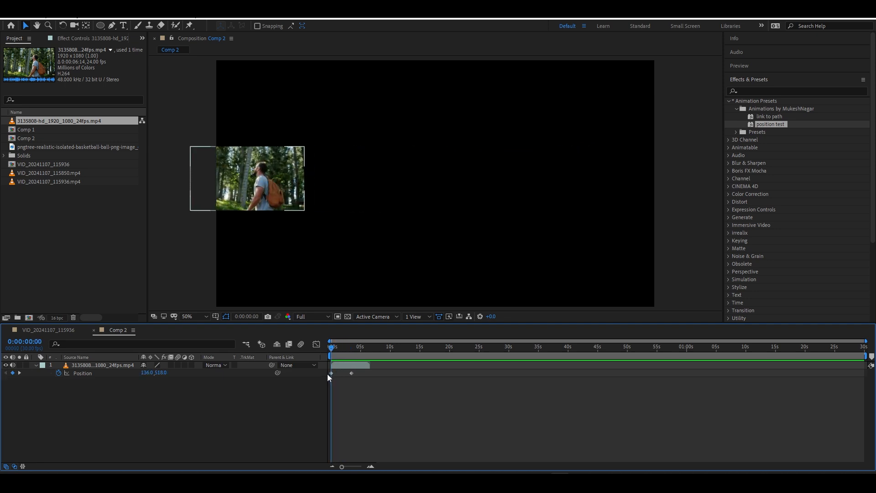
pyautogui.press('space')
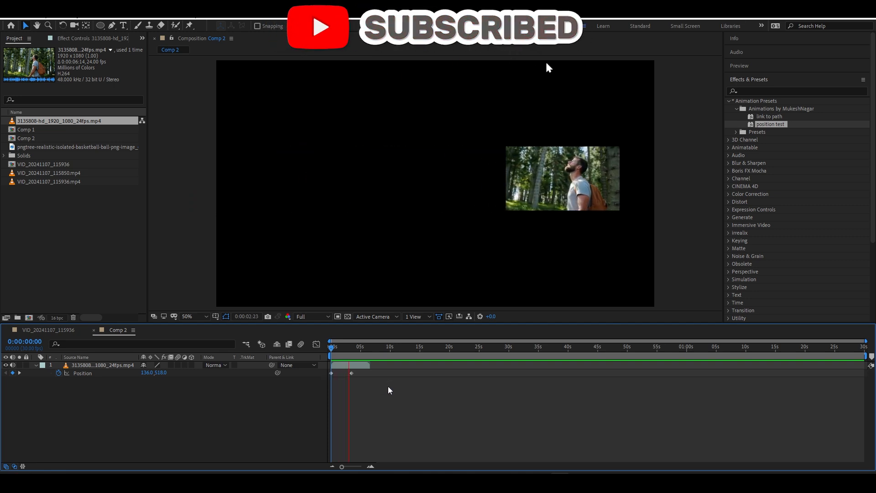
pyautogui.click(349, 361)
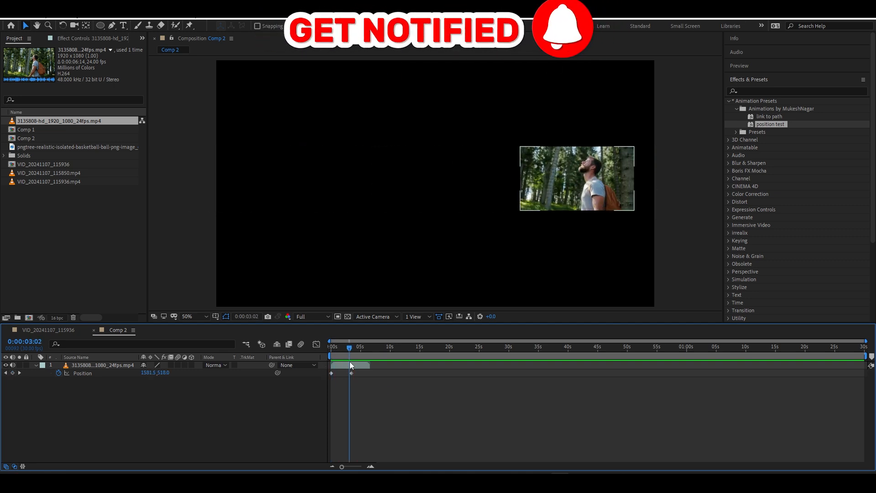
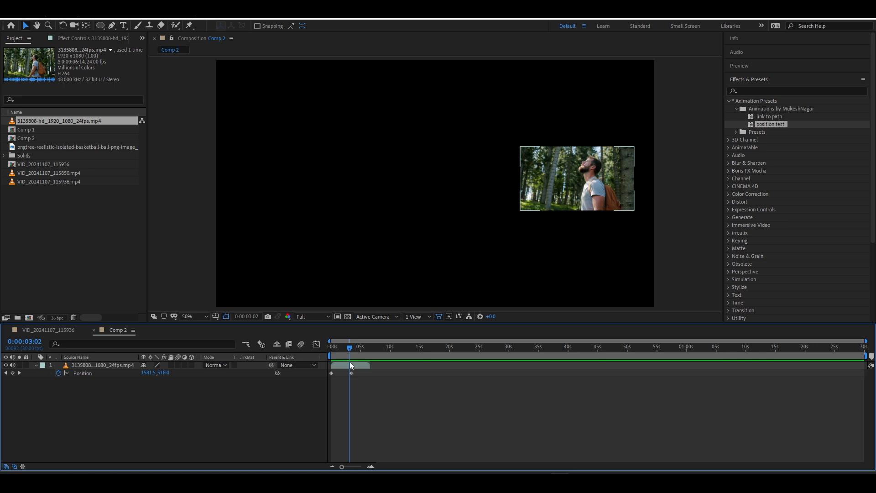
pyautogui.moveTo(349, 365); pyautogui.dragTo(320, 365)
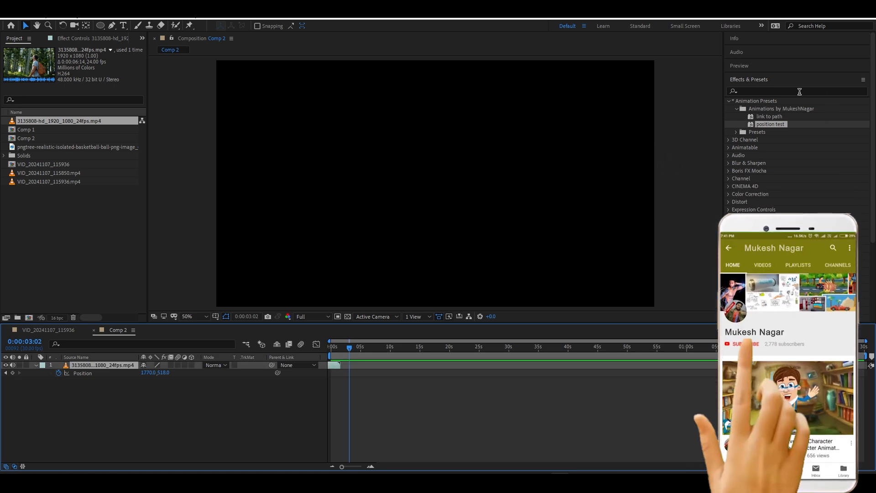
pyautogui.click(727, 103)
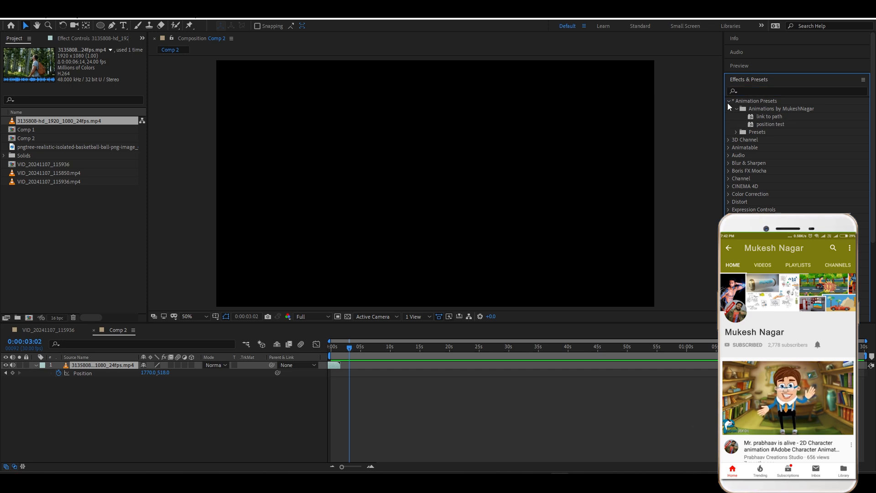
pyautogui.click(727, 102)
pyautogui.click(773, 91)
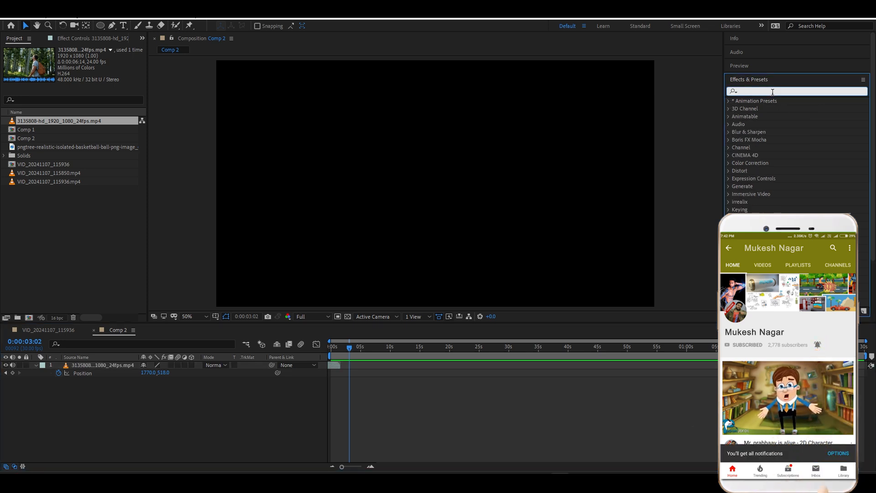
pyautogui.write('posi')
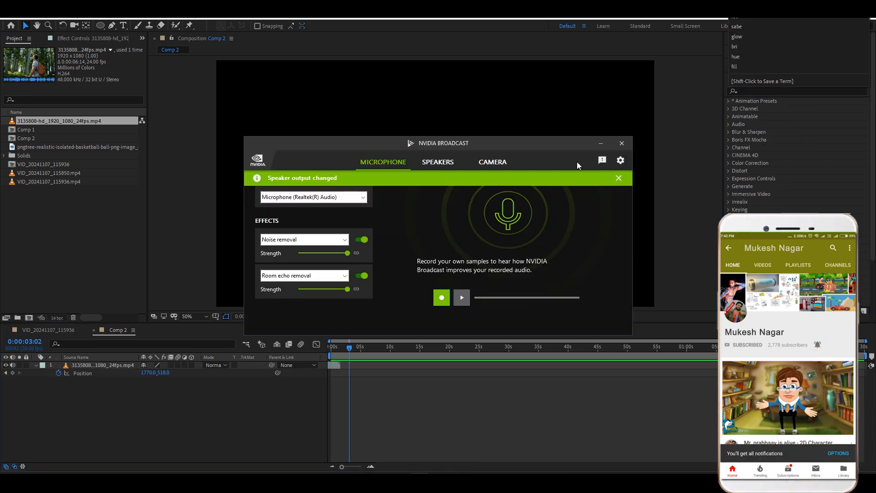
pyautogui.click(626, 142)
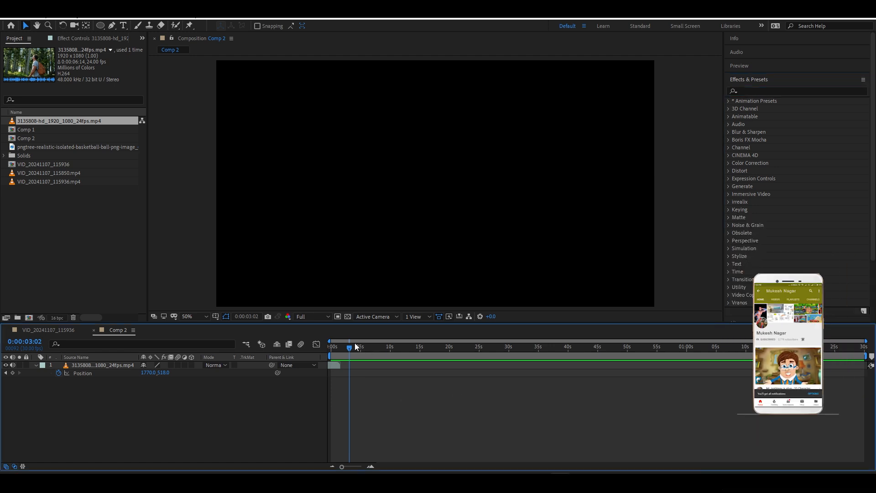
pyautogui.moveTo(356, 347); pyautogui.dragTo(351, 393)
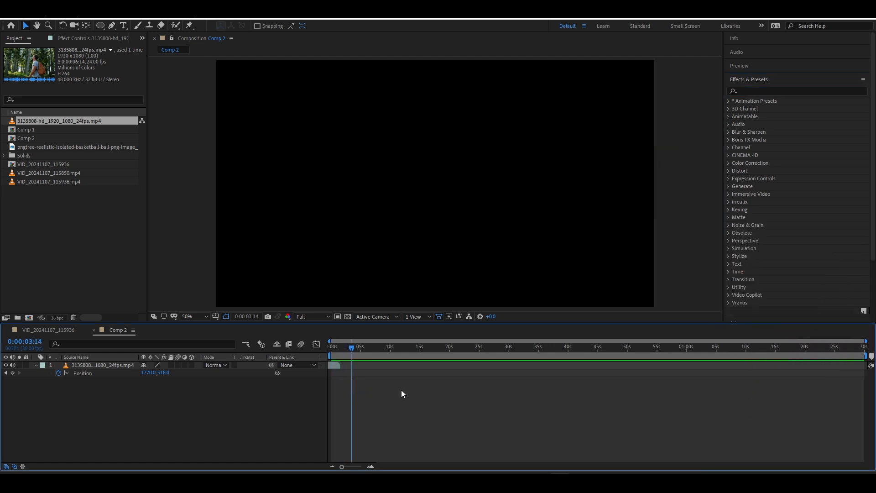
pyautogui.moveTo(334, 355); pyautogui.dragTo(321, 357)
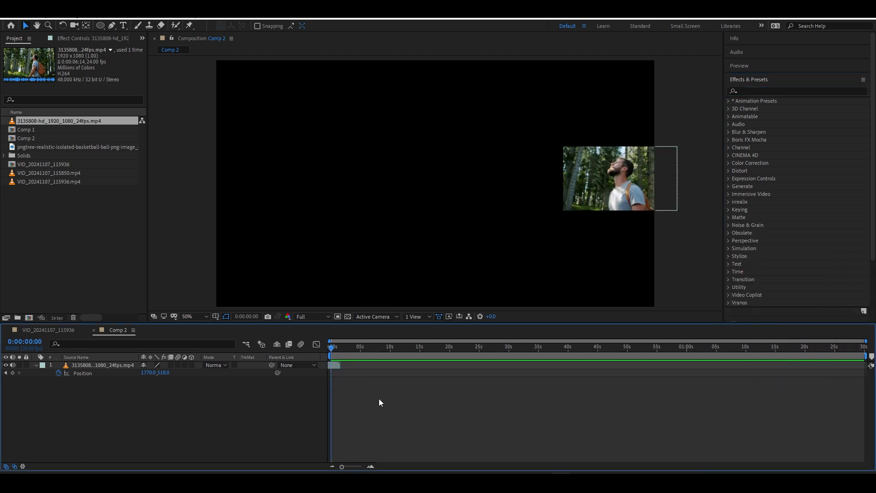
pyautogui.hotkey('ctrl', 'z')
# Preview the forest clip's position animation and expand the Animation Presets list down to the custom animations folder inside Presets.
pyautogui.press('space')
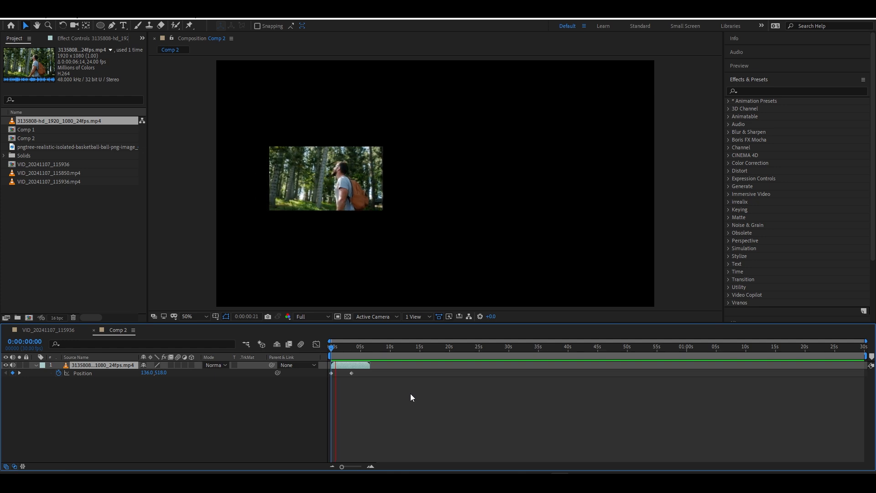
pyautogui.press('space')
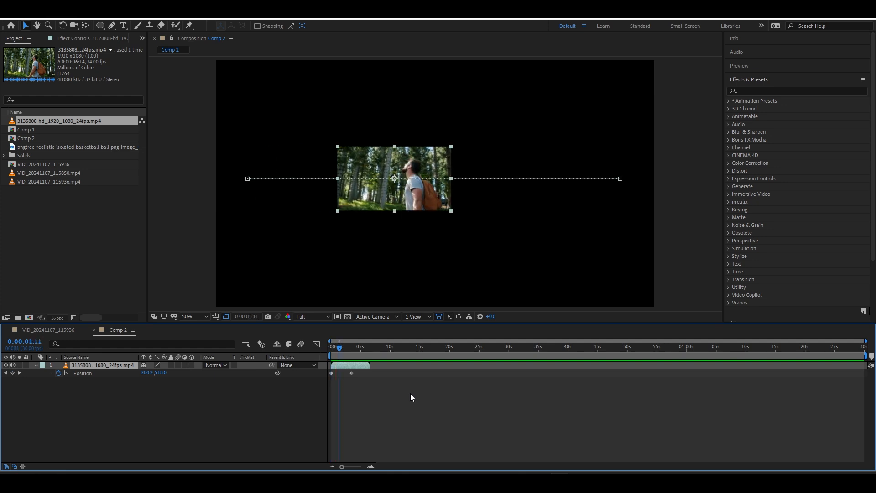
pyautogui.click(728, 101)
pyautogui.click(736, 109)
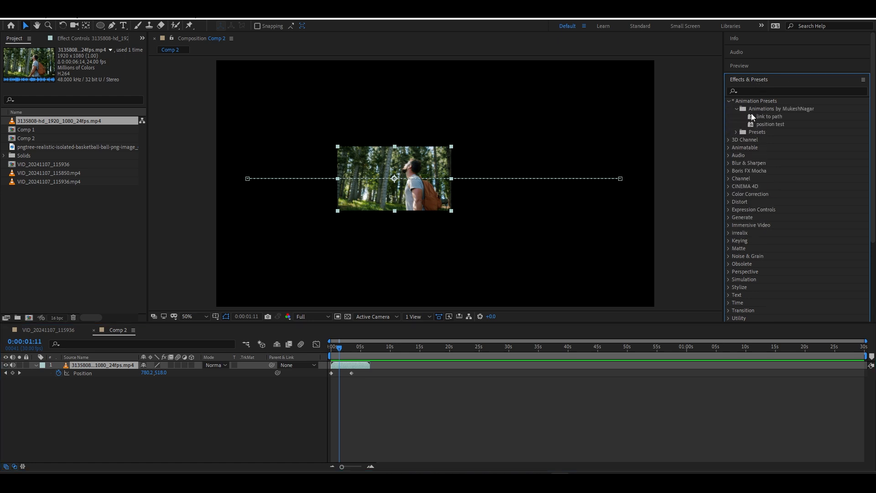
pyautogui.click(735, 132)
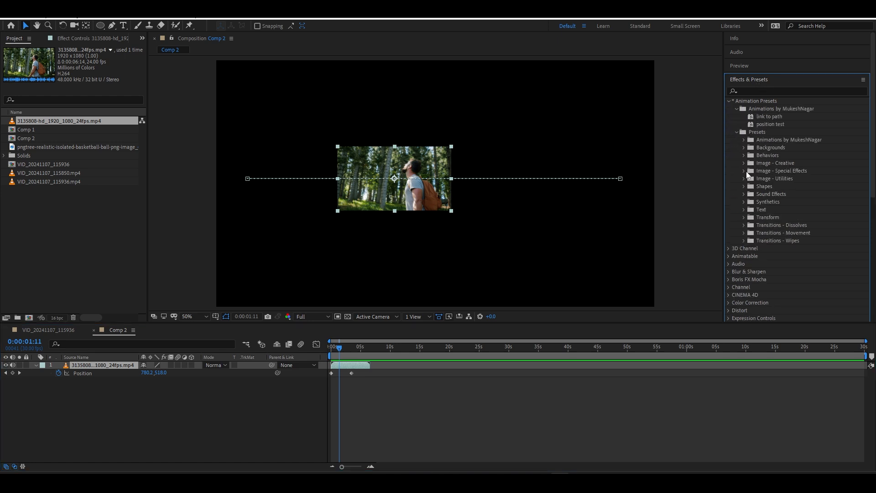
pyautogui.click(743, 140)
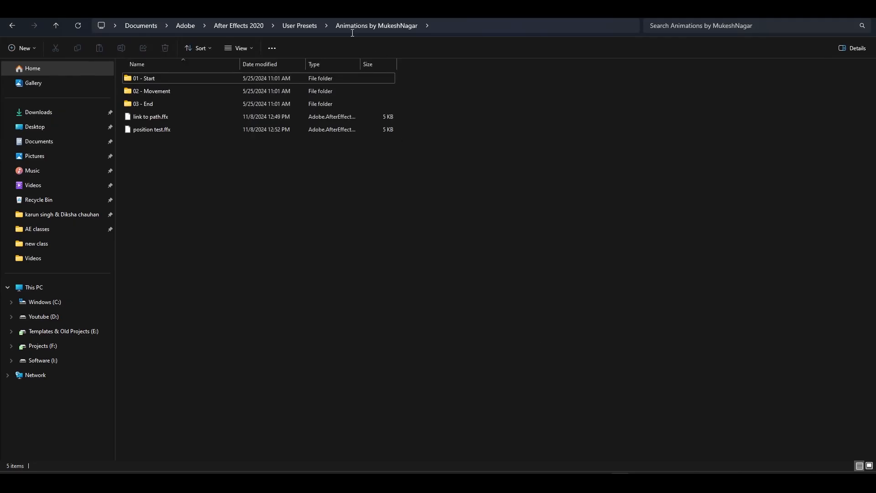
# In File Explorer, trace the saved presets' location from the custom animations folder up through User Presets and After Effects 2020 to Documents.
pyautogui.click(313, 28)
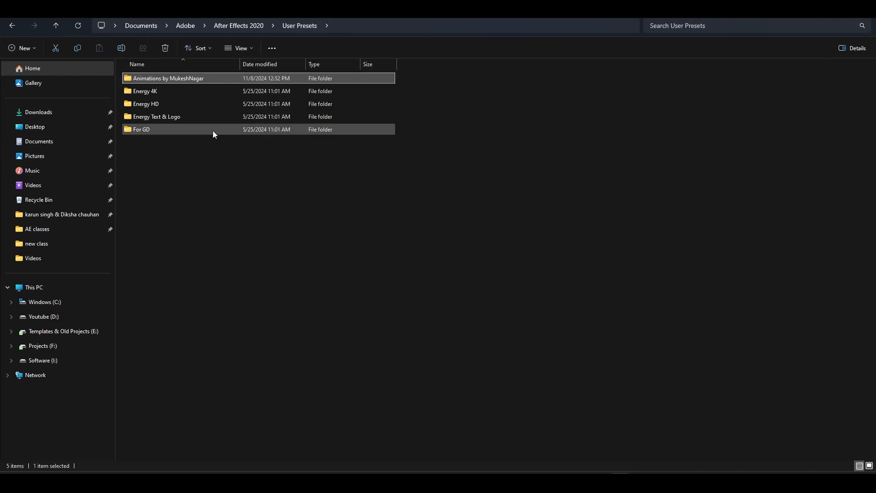
pyautogui.click(168, 79)
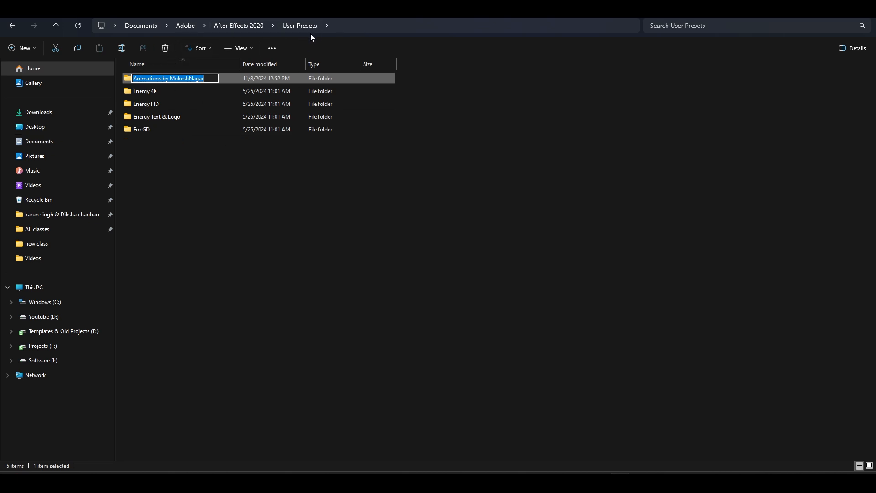
pyautogui.press('Return')
pyautogui.click(239, 25)
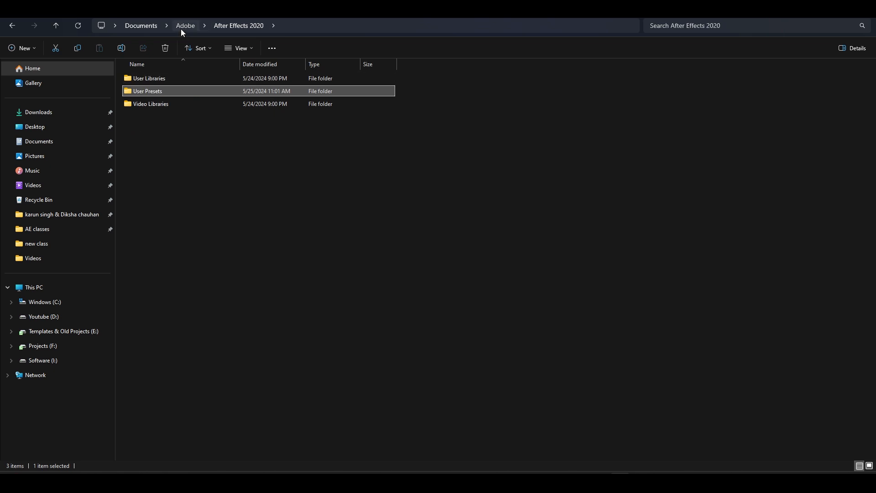
pyautogui.click(141, 26)
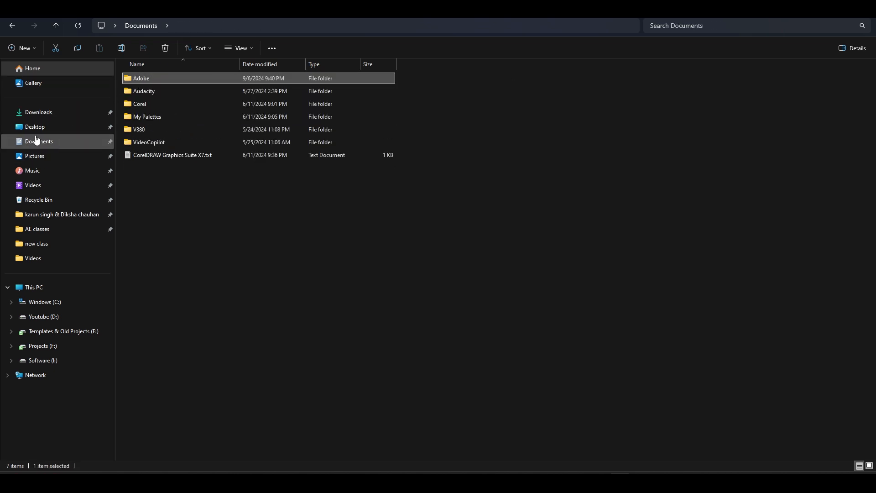
# Browse from Documents through Adobe, After Effects 2020 and User Presets into the custom animations folder, and return to User Presets.
pyautogui.doubleClick(129, 81)
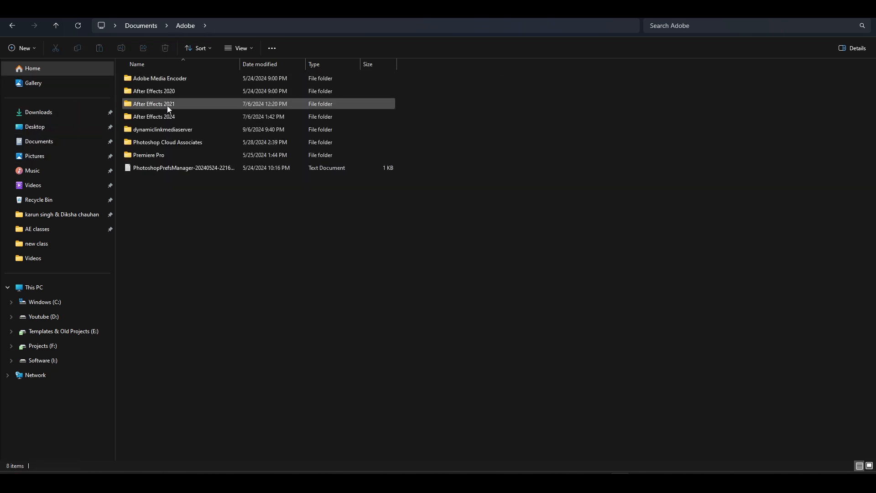
pyautogui.doubleClick(160, 92)
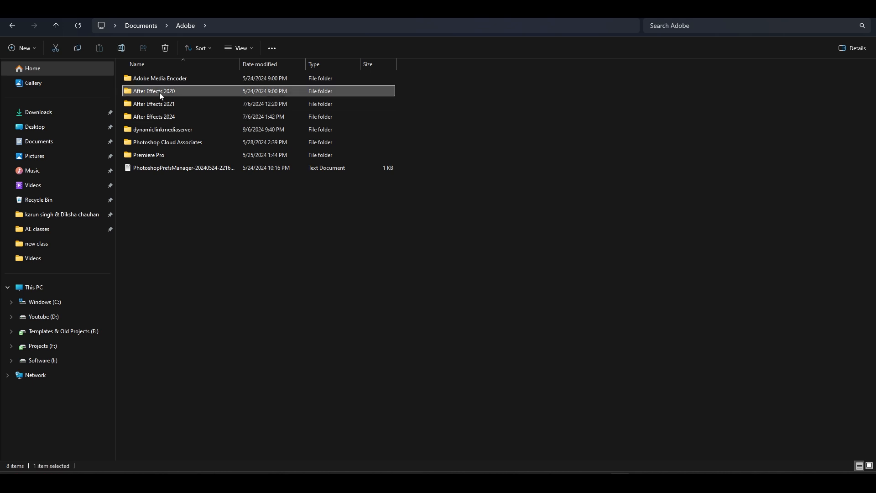
pyautogui.doubleClick(159, 92)
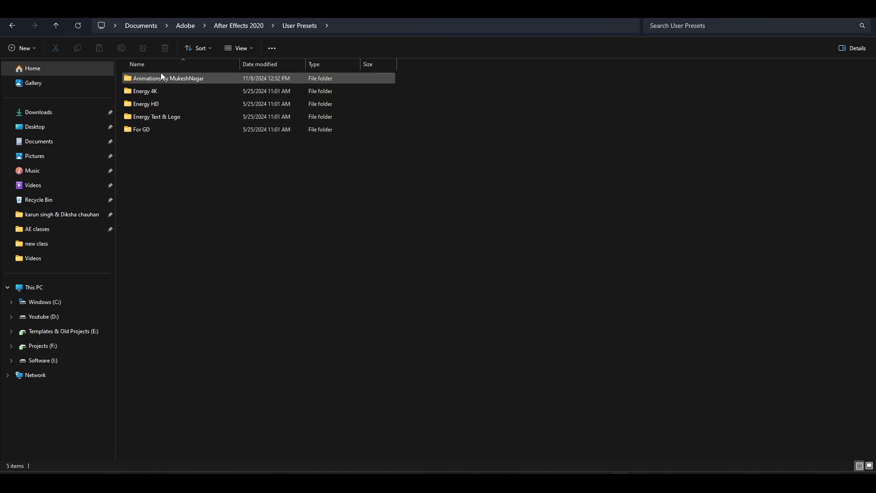
pyautogui.doubleClick(162, 78)
pyautogui.click(294, 27)
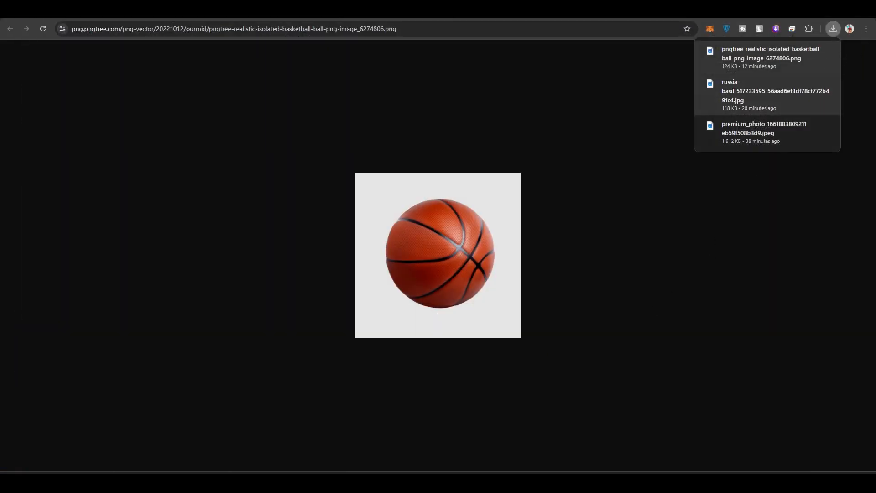
pyautogui.hotkey('alt', 'Left')
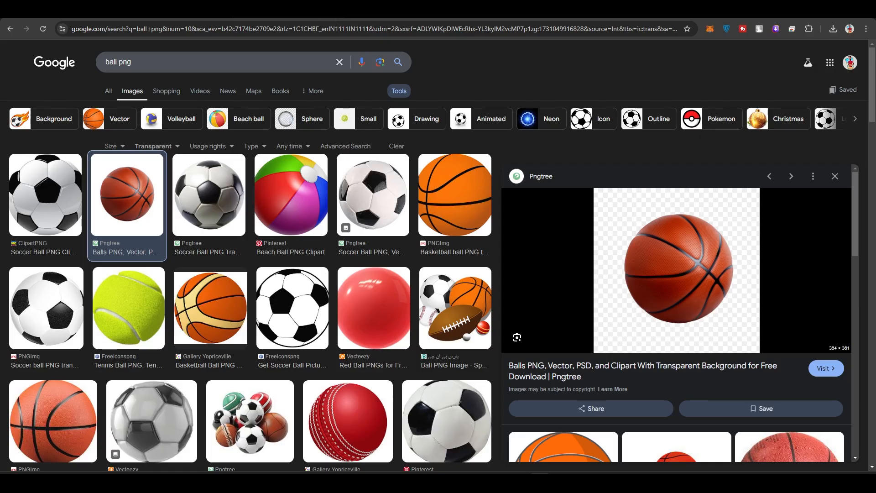
pyautogui.hotkey('alt', 'Left')
pyautogui.hotkey('alt', 'Left')
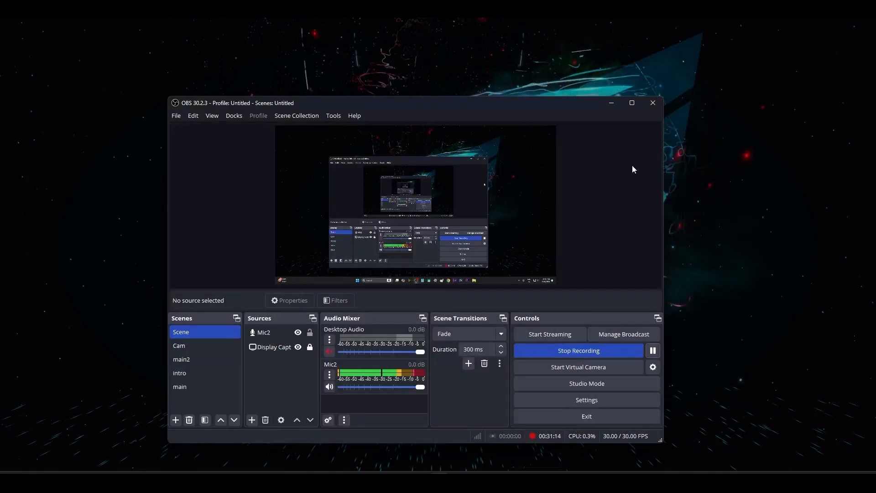
pyautogui.moveTo(551, 106); pyautogui.dragTo(540, 92)
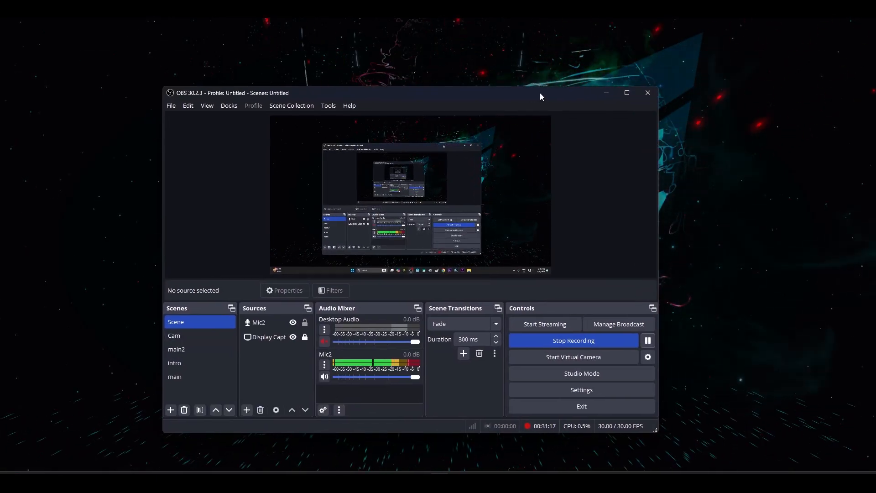